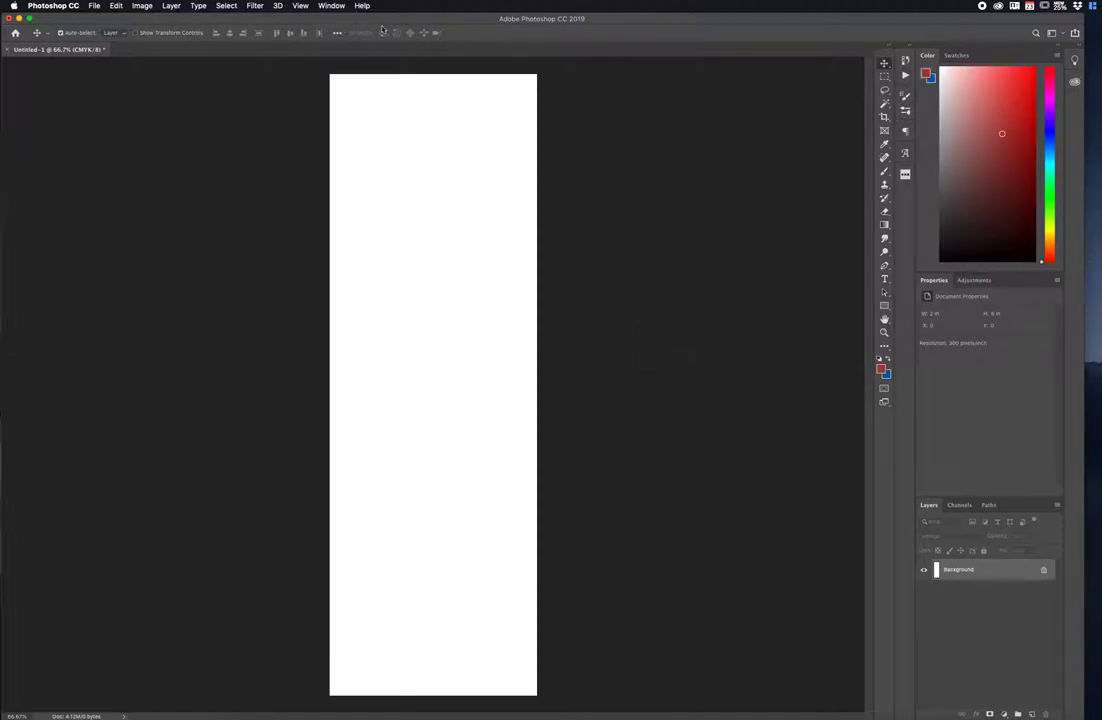
Step: Browse the Window menu without choosing anything, then float the Tools panel out of the right dock
click(334, 6)
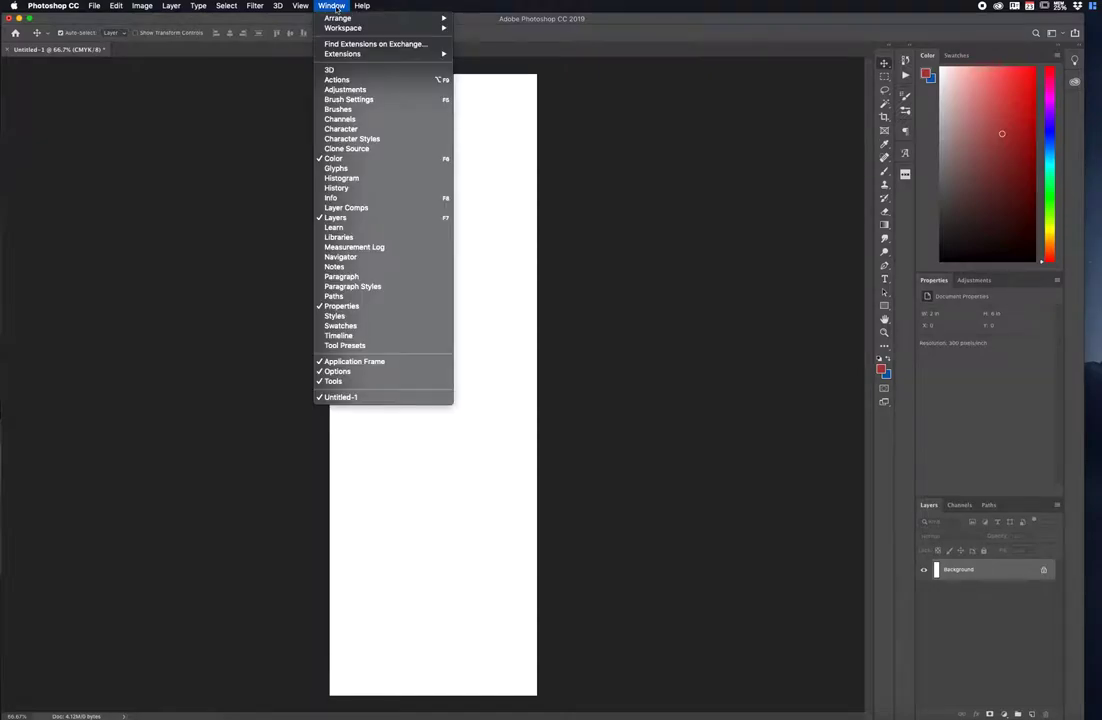
mouse_move(348, 29)
click(329, 6)
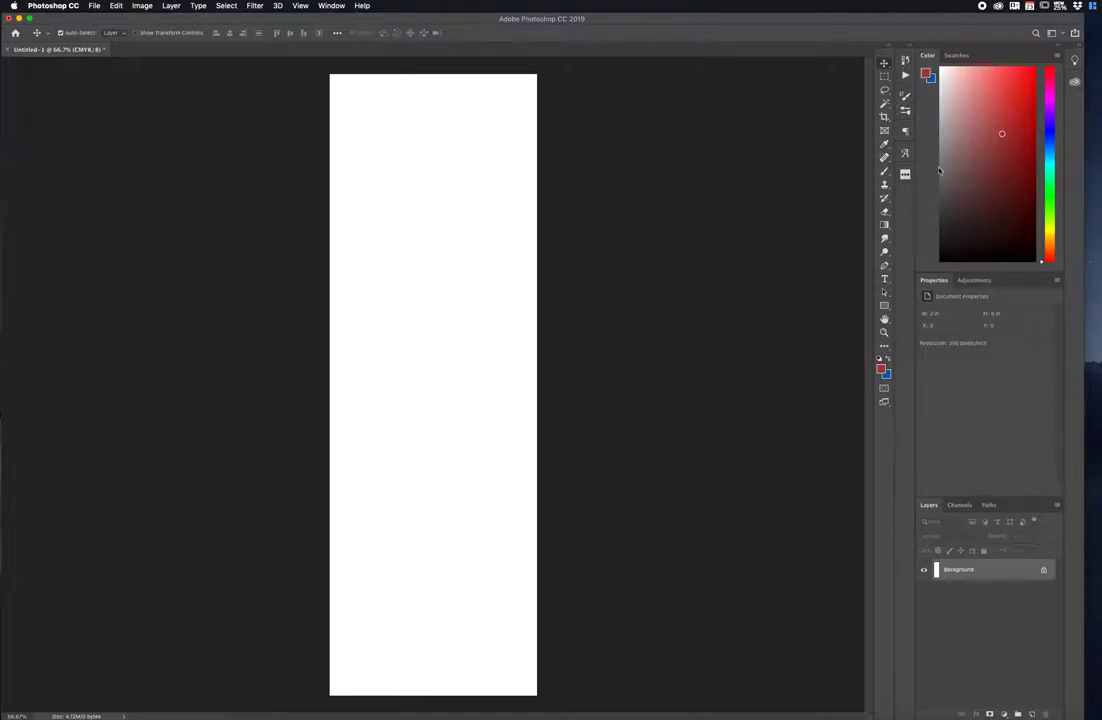
mouse_move(884, 53)
mouse_down()
mouse_move(800, 92)
mouse_move(25, 78)
mouse_move(36, 90)
mouse_move(310, 68)
mouse_move(703, 70)
mouse_move(690, 98)
mouse_move(657, 93)
mouse_move(858, 88)
mouse_move(897, 64)
mouse_move(868, 88)
mouse_move(891, 66)
mouse_up()
Step: Select the colour-sampling Eyedropper tool from the docked Tools bar
click(884, 145)
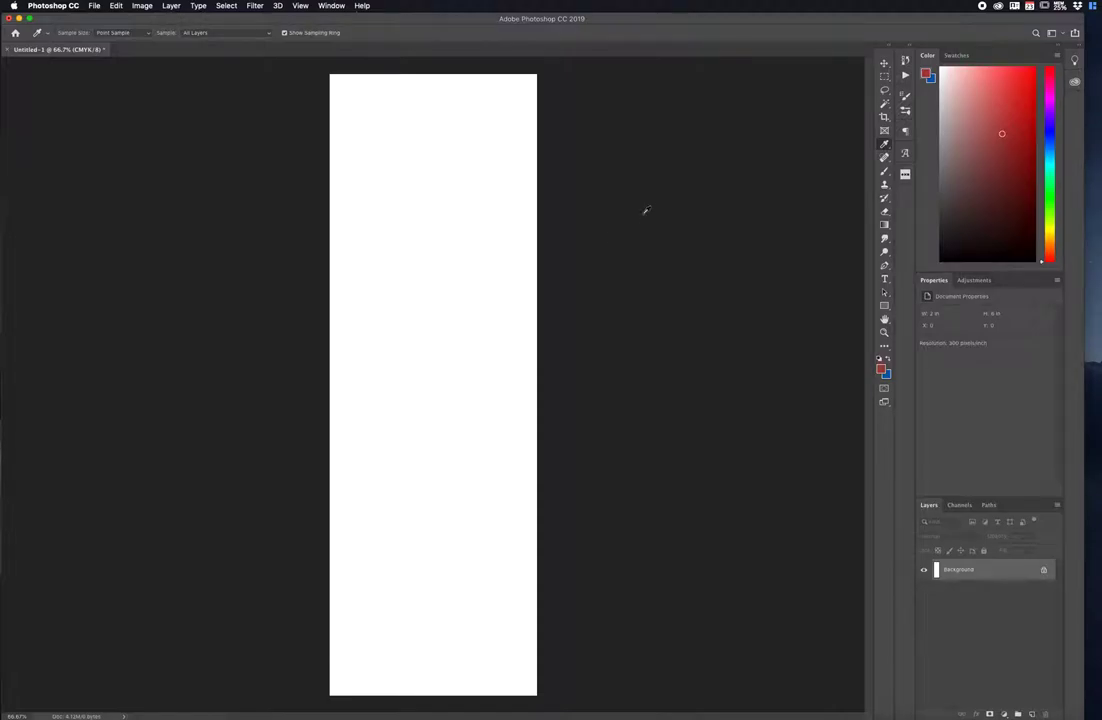
Step: Choose the Brush tool and add a new layer named 'Brush' above the Background
click(884, 171)
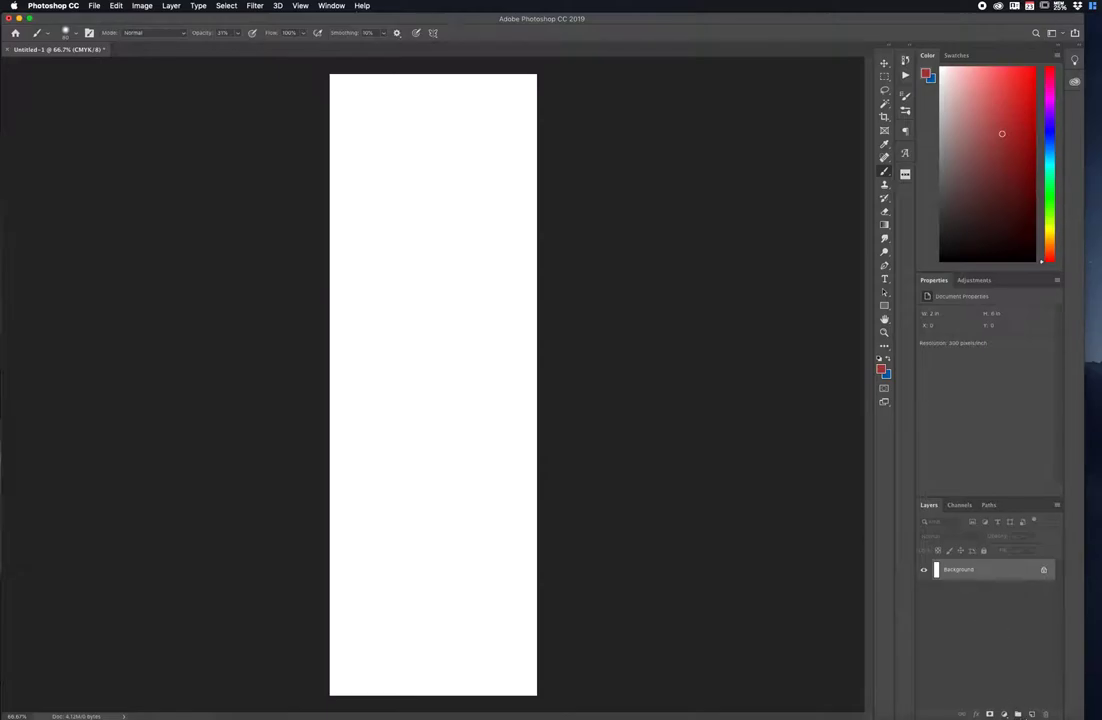
click(1031, 714)
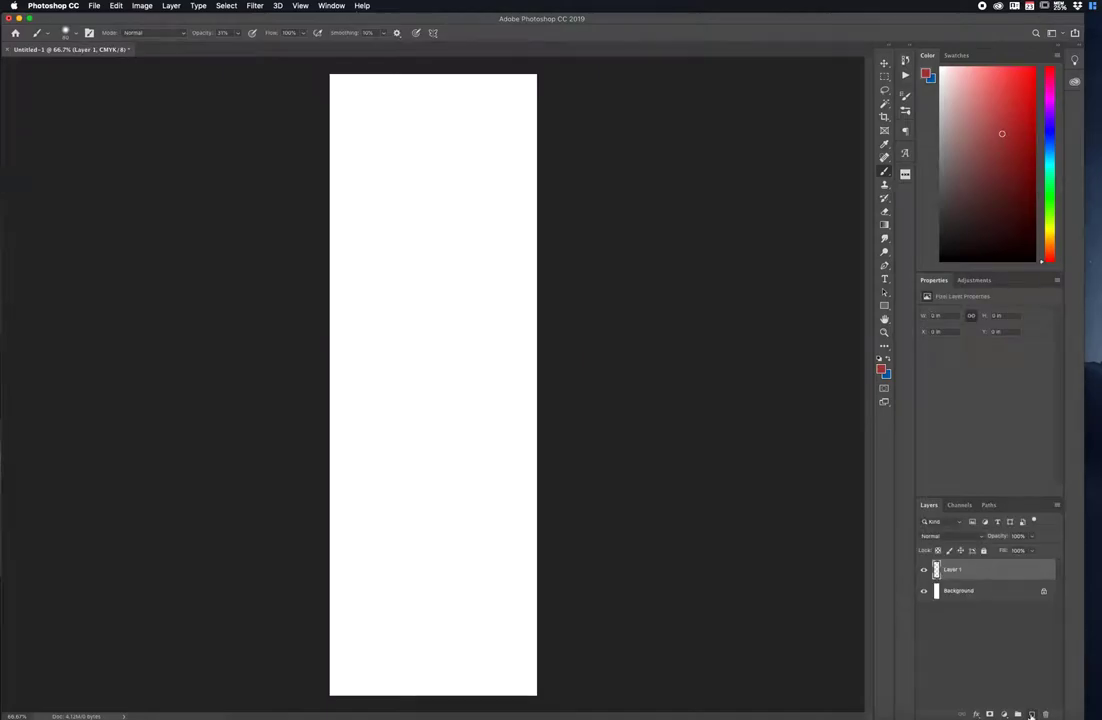
double_click(953, 570)
text(B)
text(rush)
key(Return)
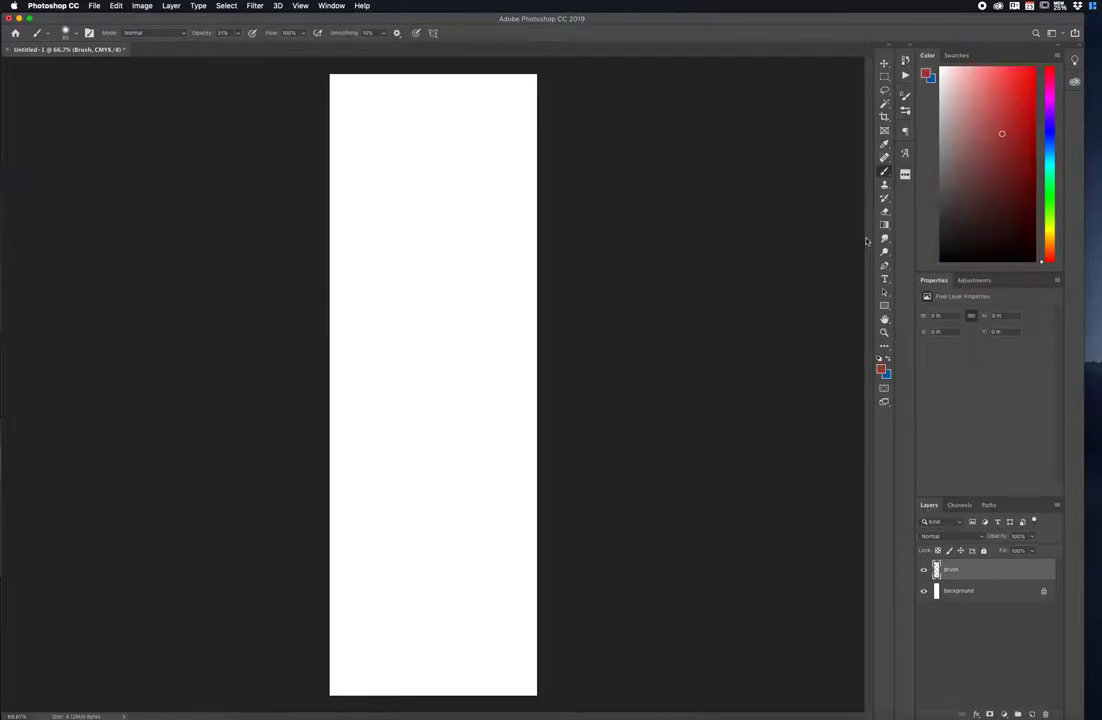
Step: Set the foreground colour to a vivid blue and paint a soft diagonal stroke near the top
click(1008, 97)
drag(1050, 112, 1052, 144)
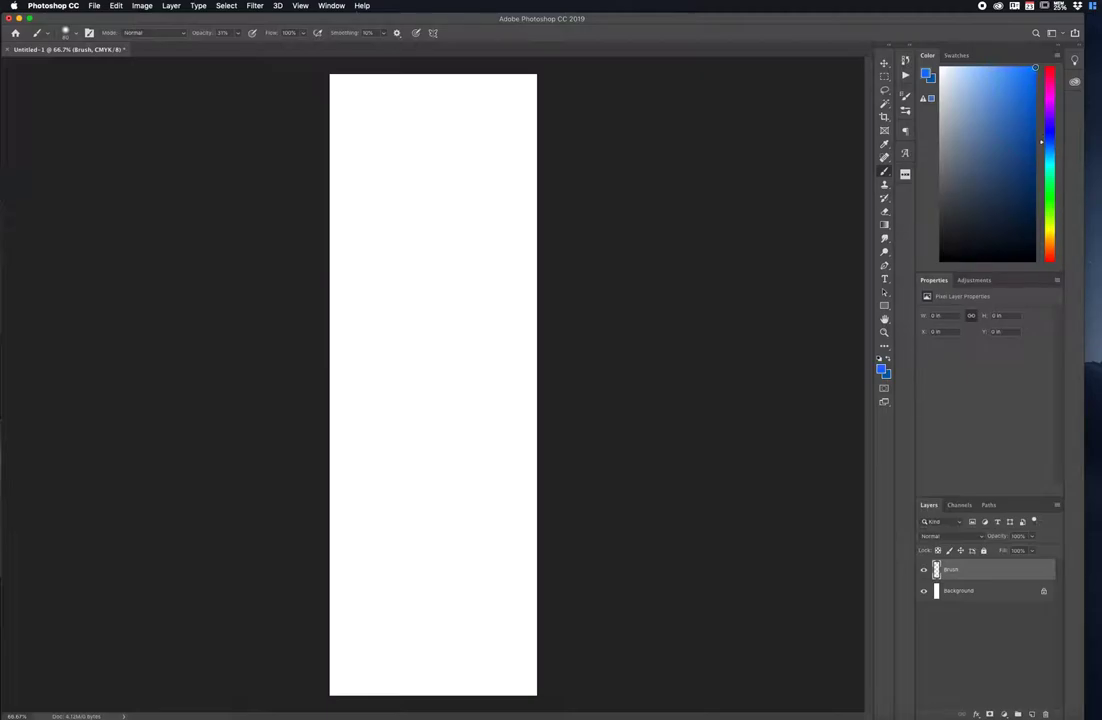
click(1011, 67)
drag(518, 133, 234, 243)
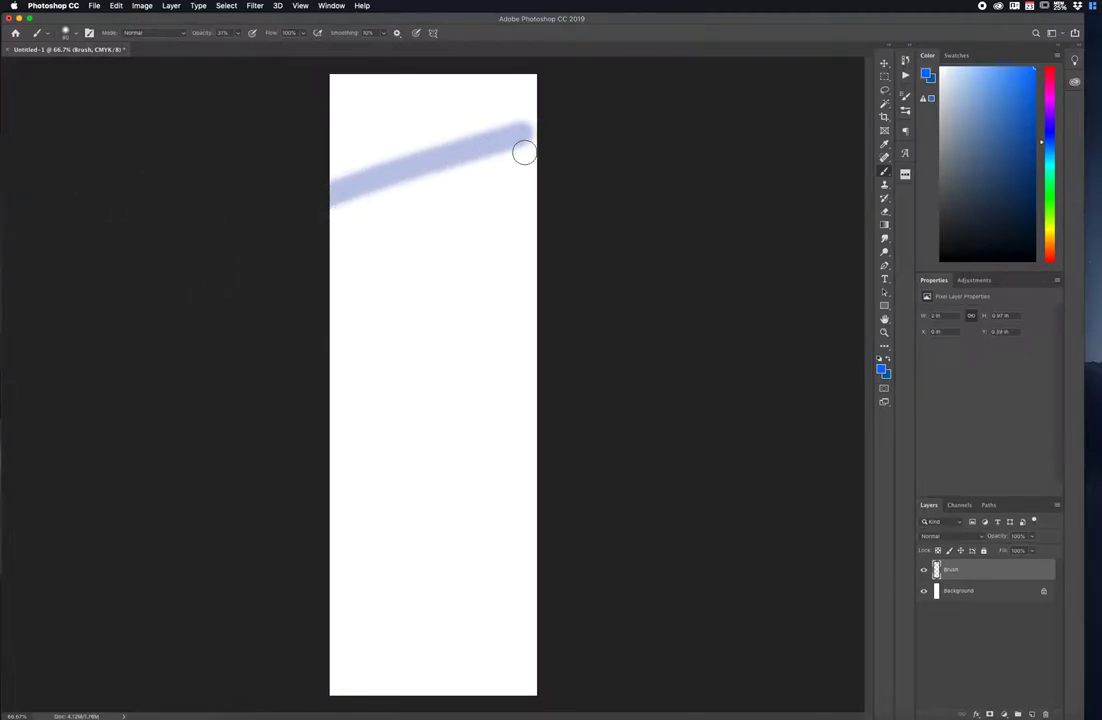
drag(315, 187, 482, 161)
Step: Raise brush hardness and opacity to 100% and paint a solid blue stroke across the middle
click(65, 33)
click(99, 76)
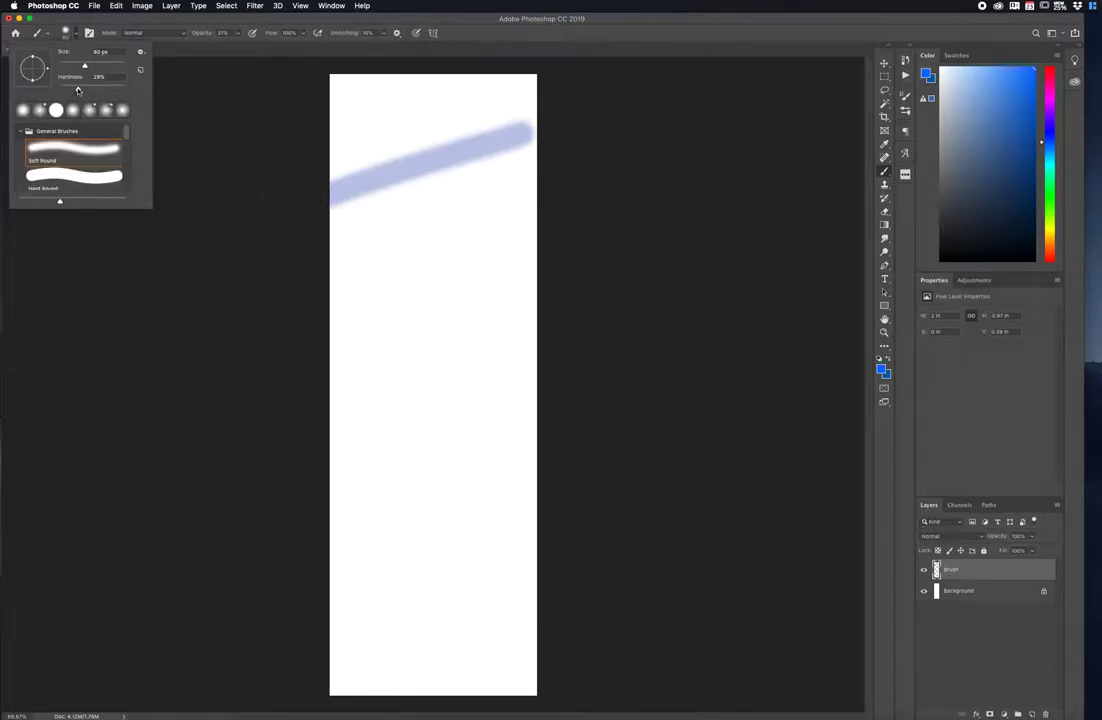
mouse_move(67, 91)
mouse_down()
mouse_move(78, 89)
mouse_move(68, 94)
mouse_up()
drag(81, 94, 150, 91)
click(239, 35)
drag(237, 48, 306, 44)
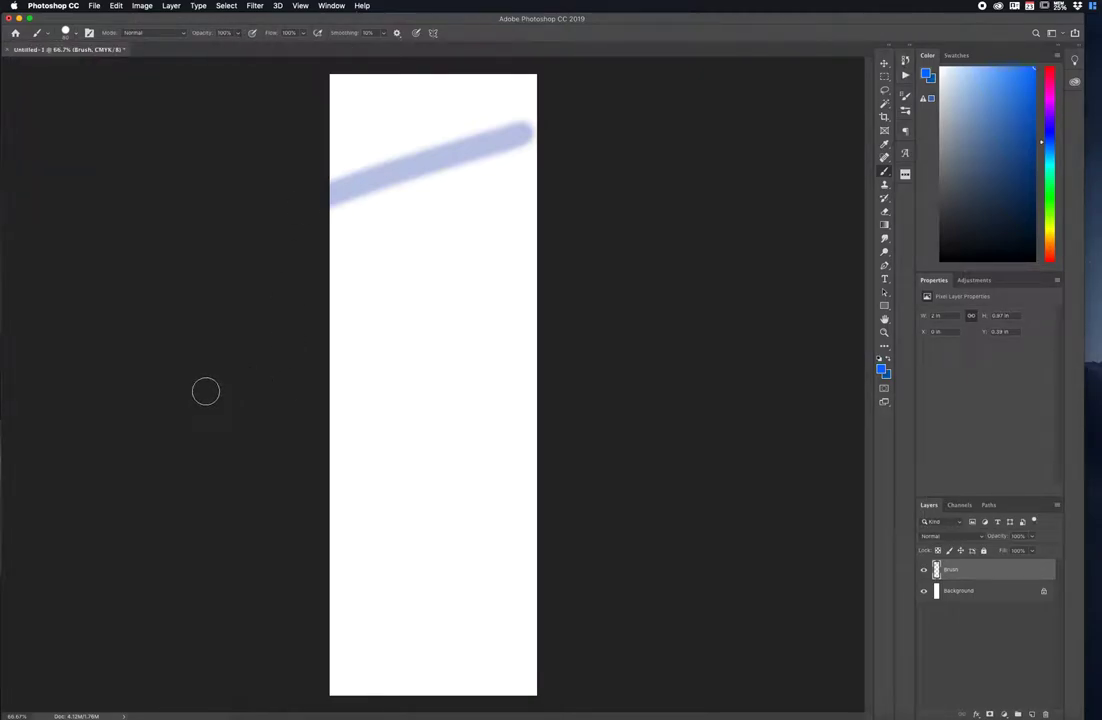
drag(205, 391, 546, 287)
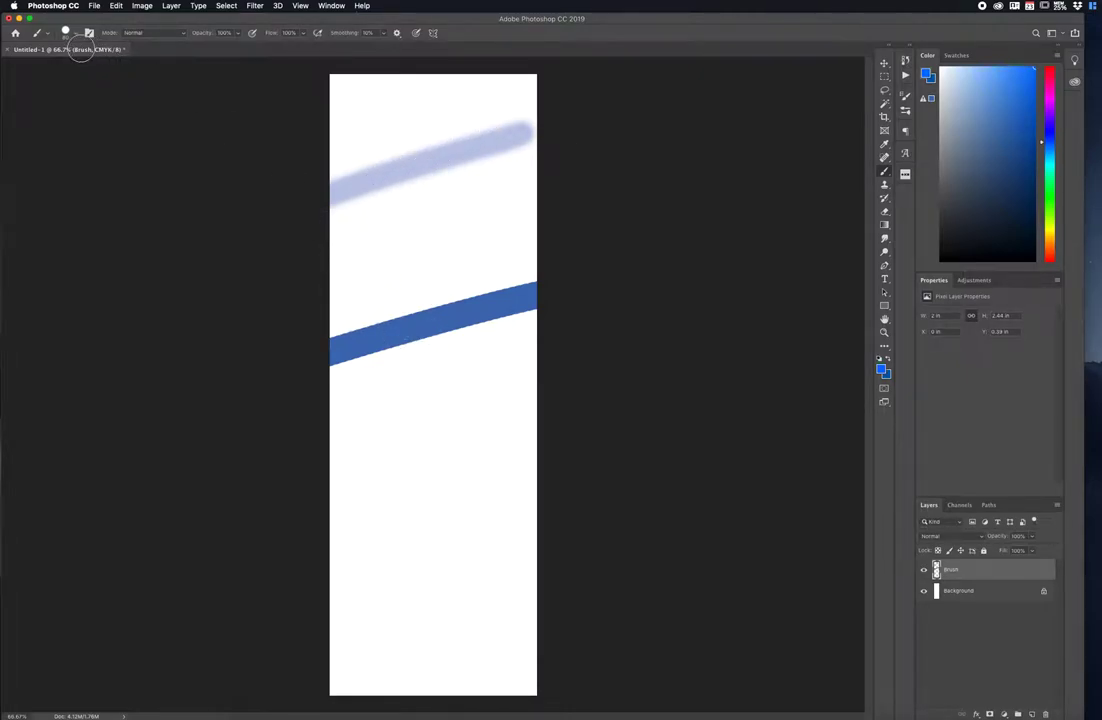
Step: Lower brush hardness to 7% and opacity to 55%, then paint blue along the top edge
click(68, 33)
drag(123, 90, 64, 89)
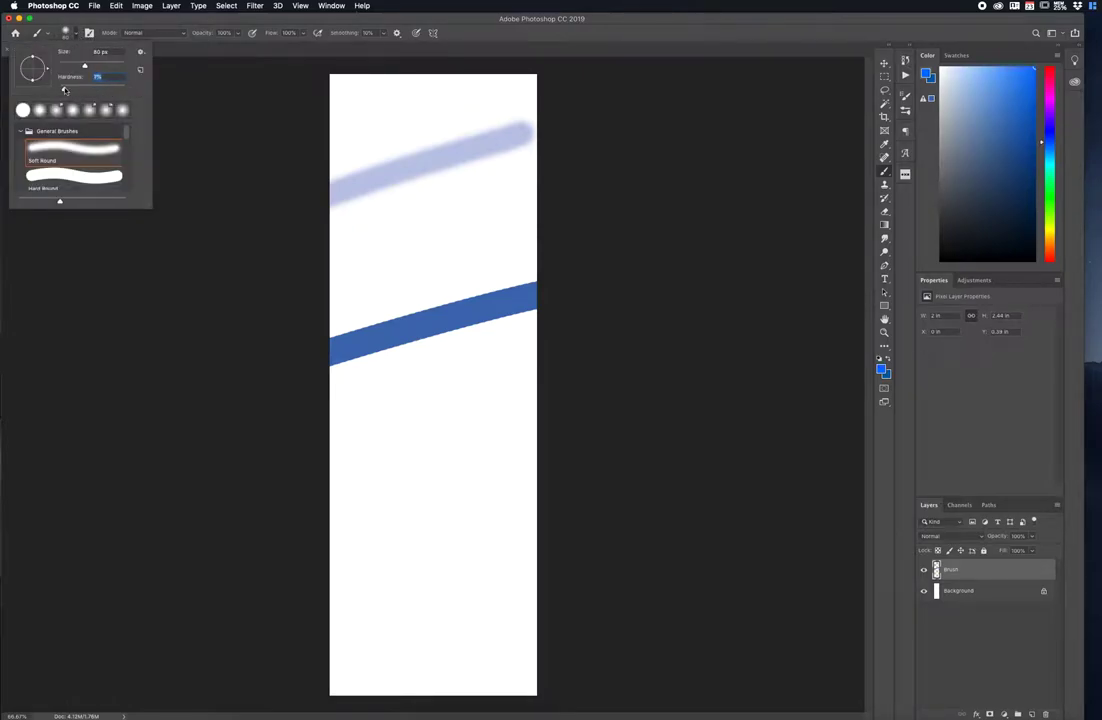
click(239, 34)
mouse_move(210, 46)
mouse_down()
mouse_move(192, 46)
mouse_move(216, 46)
mouse_up()
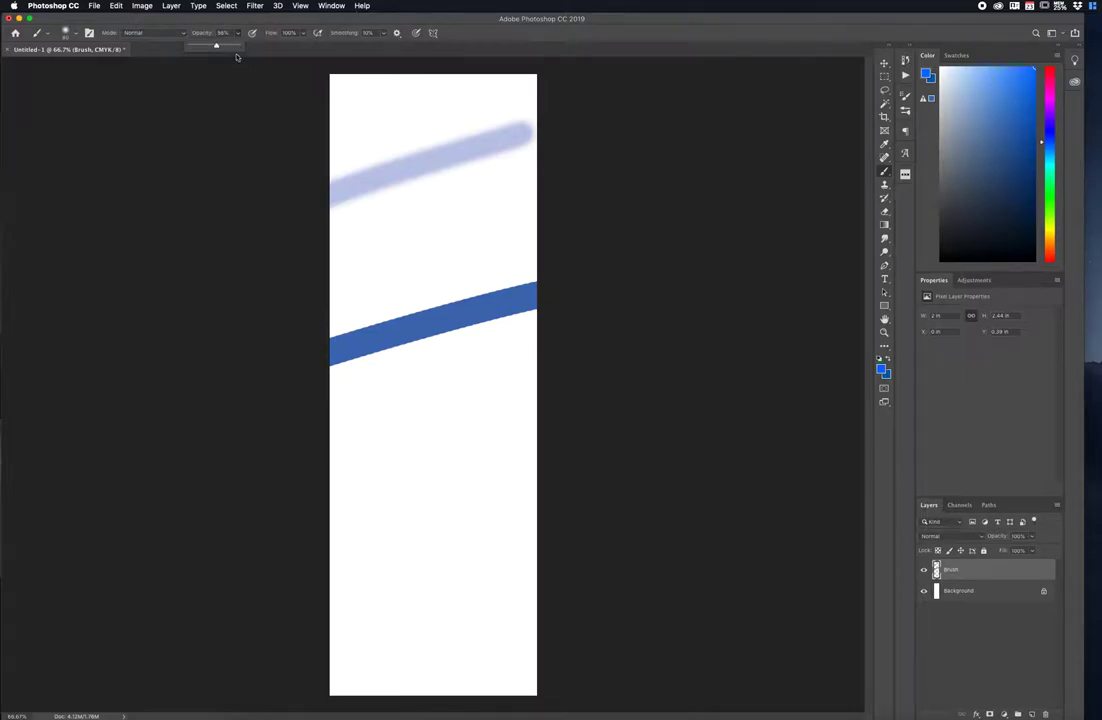
drag(258, 133, 762, 75)
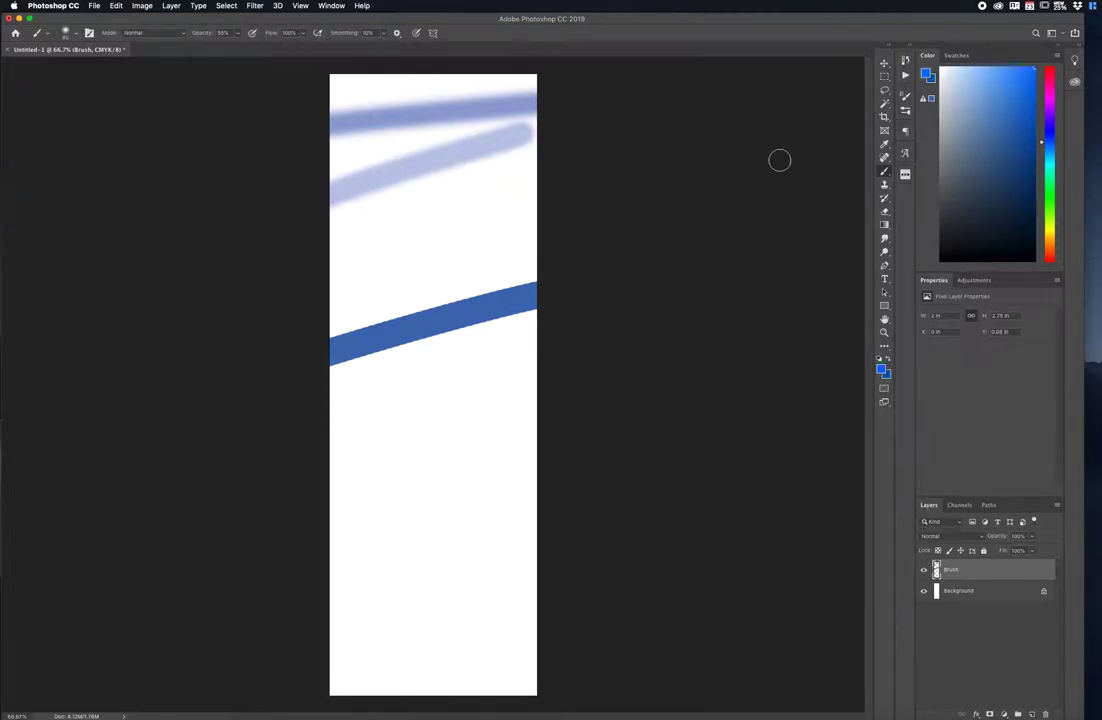
Step: Change the paint colour to a deep orange in the Color panel
drag(1046, 149, 1048, 244)
click(1024, 105)
click(997, 115)
click(997, 153)
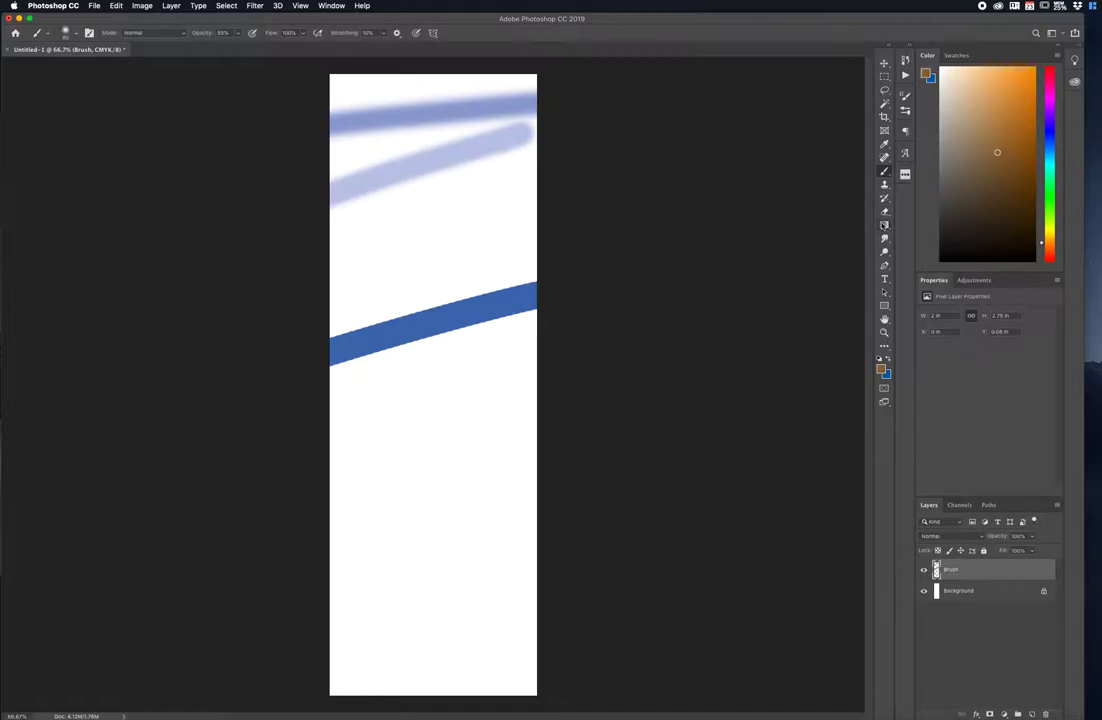
Step: Choose the Gradient tool and add a new layer named 'Gradient' above Brush
click(884, 225)
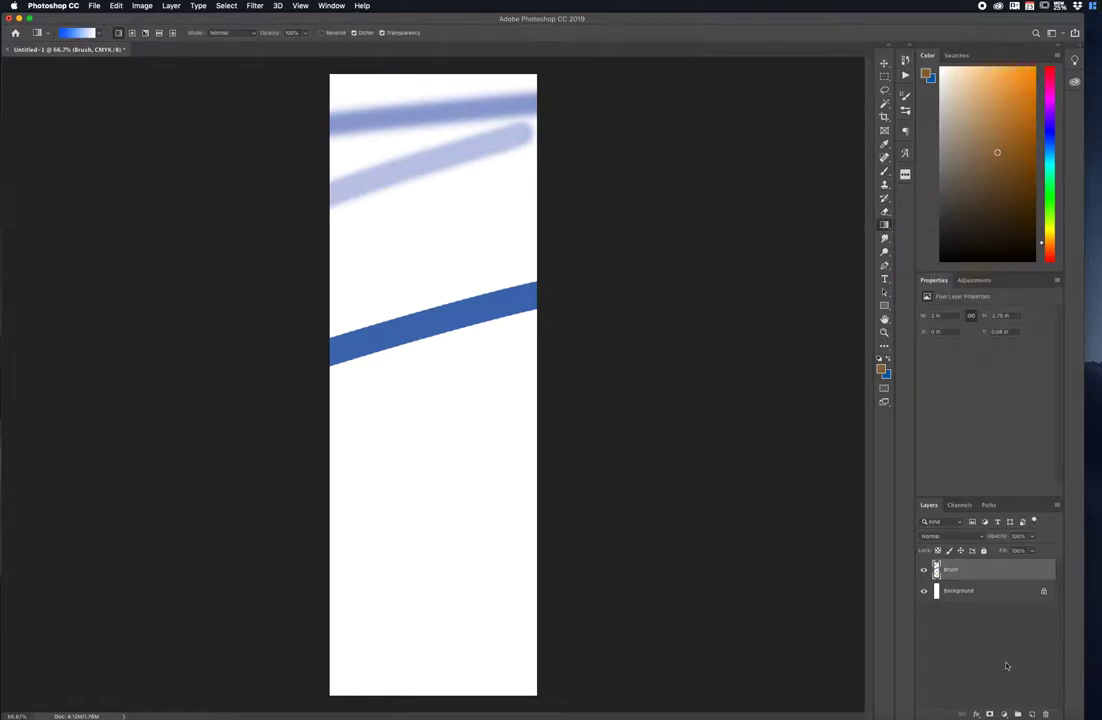
click(1032, 714)
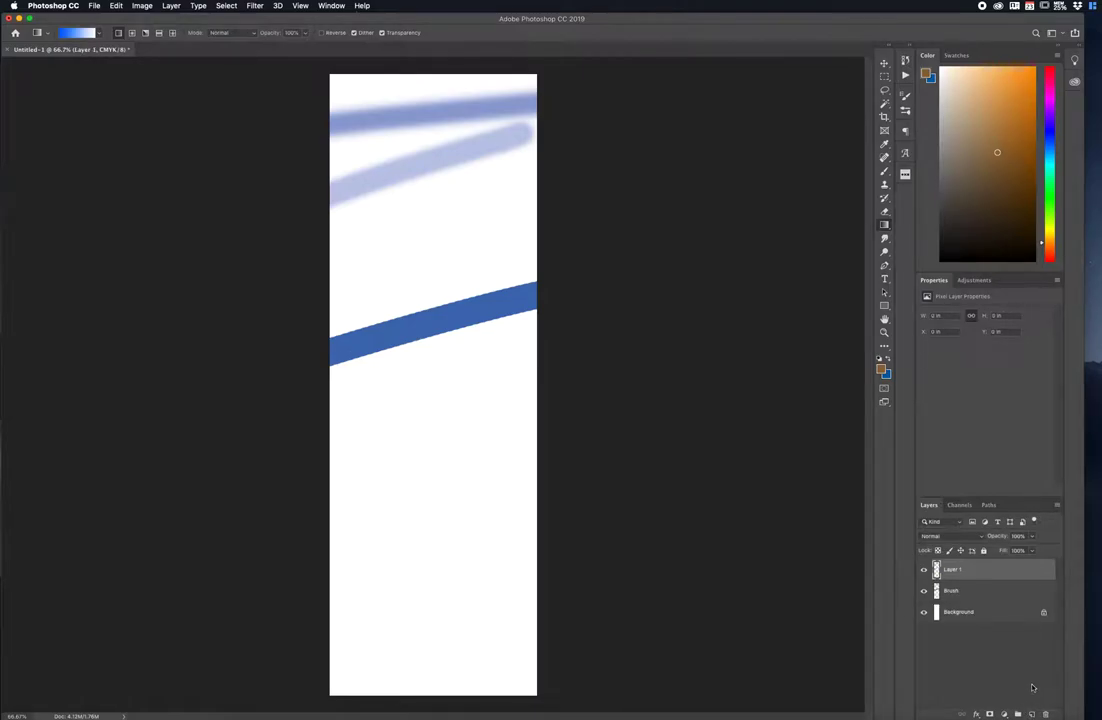
double_click(953, 569)
text(Gradient)
key(Return)
Step: Open the current gradient in the Gradient Editor
click(98, 34)
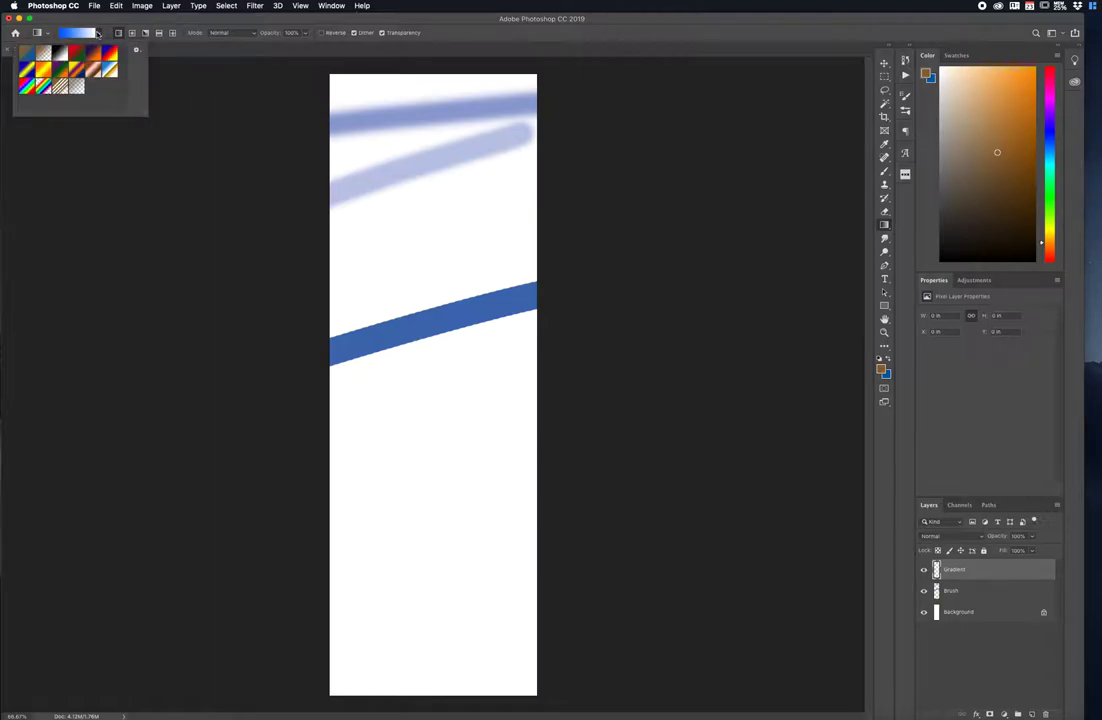
click(66, 32)
click(66, 32)
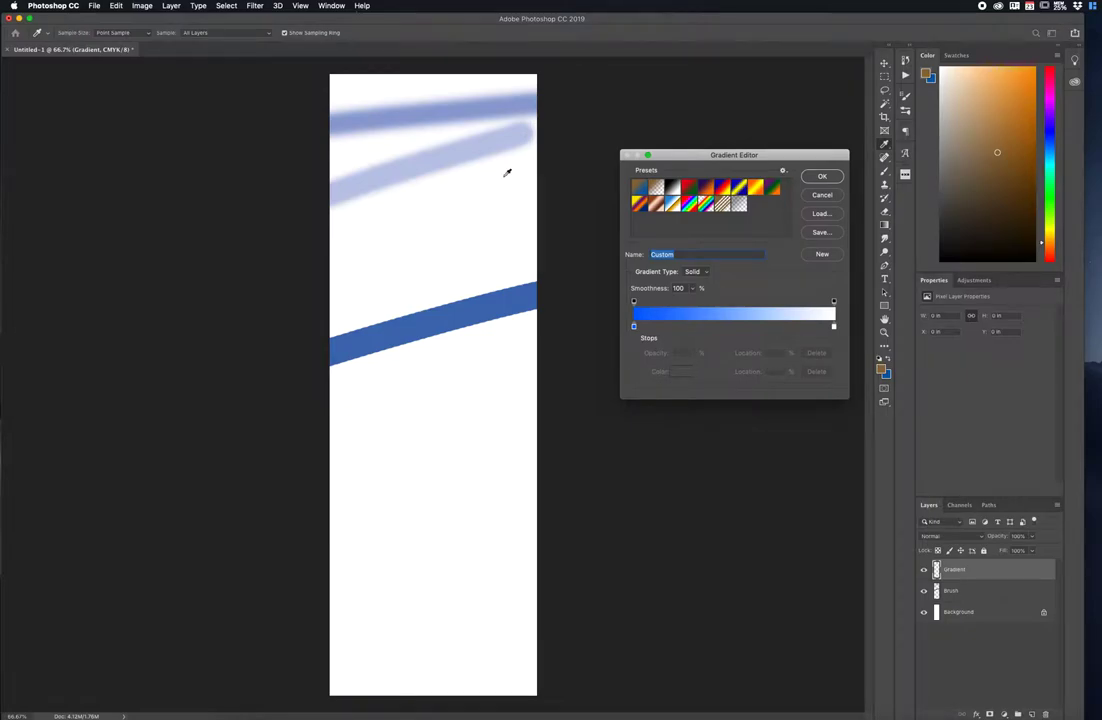
Step: Set the gradient's left colour stop to a warm yellow
click(633, 326)
click(677, 373)
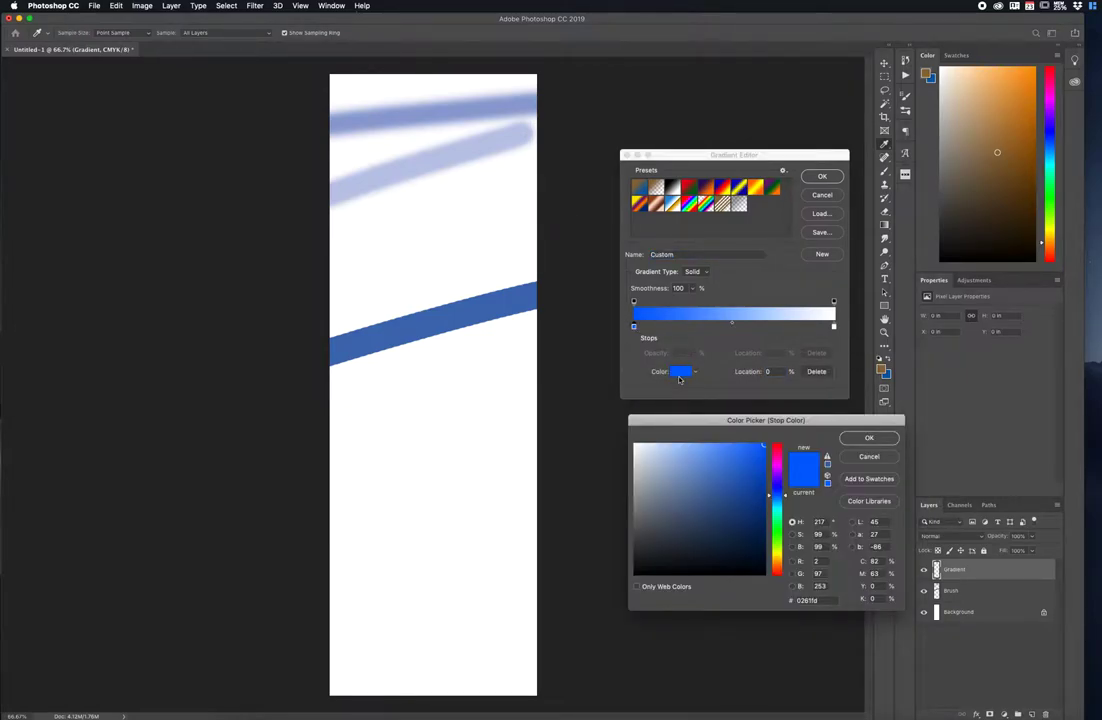
click(782, 554)
drag(782, 554, 782, 551)
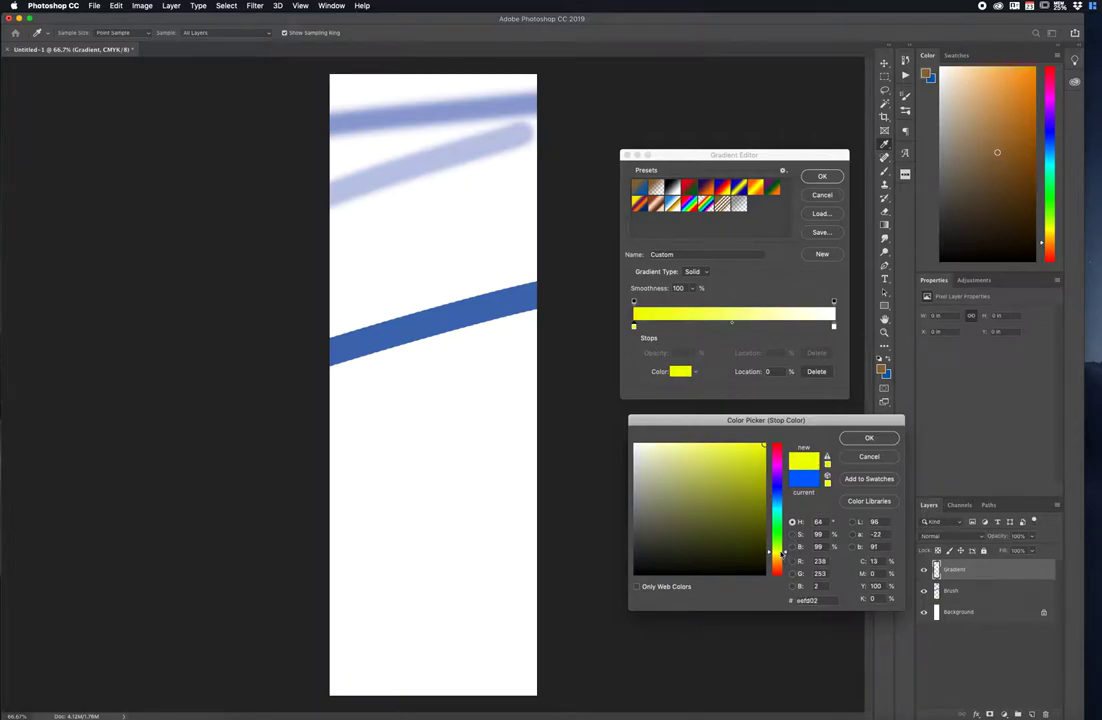
drag(781, 550, 785, 555)
click(869, 439)
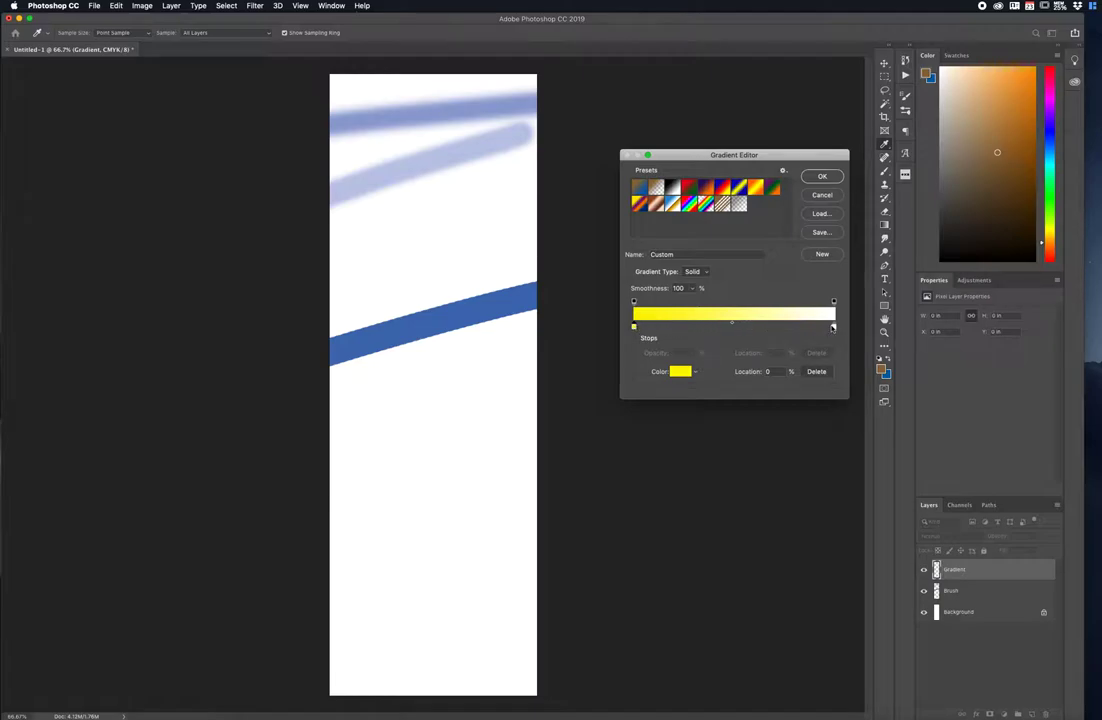
Step: Set the right colour stop to pale peach #ffdcaf and accept the gradient
click(834, 327)
click(676, 372)
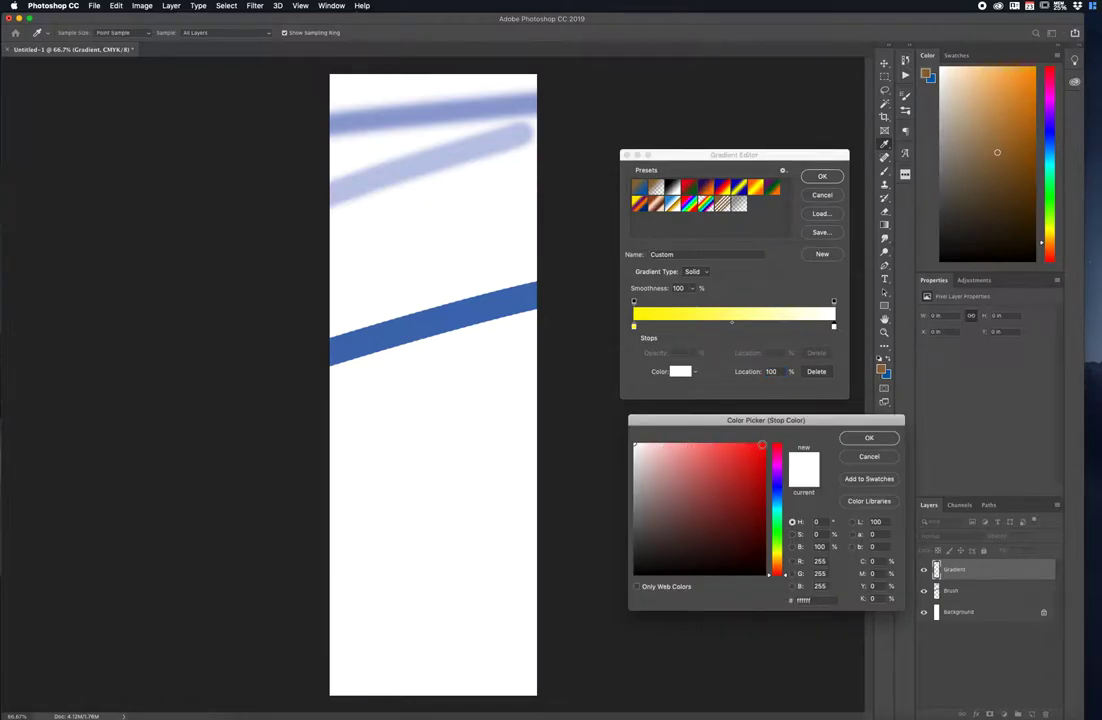
click(779, 563)
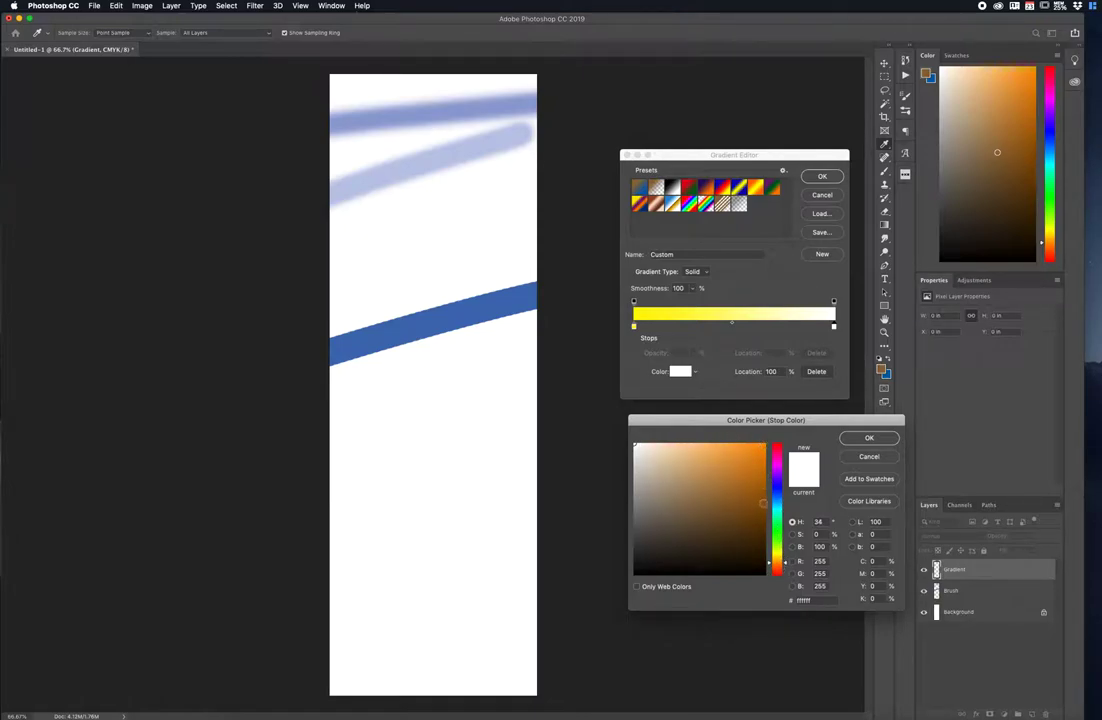
click(675, 440)
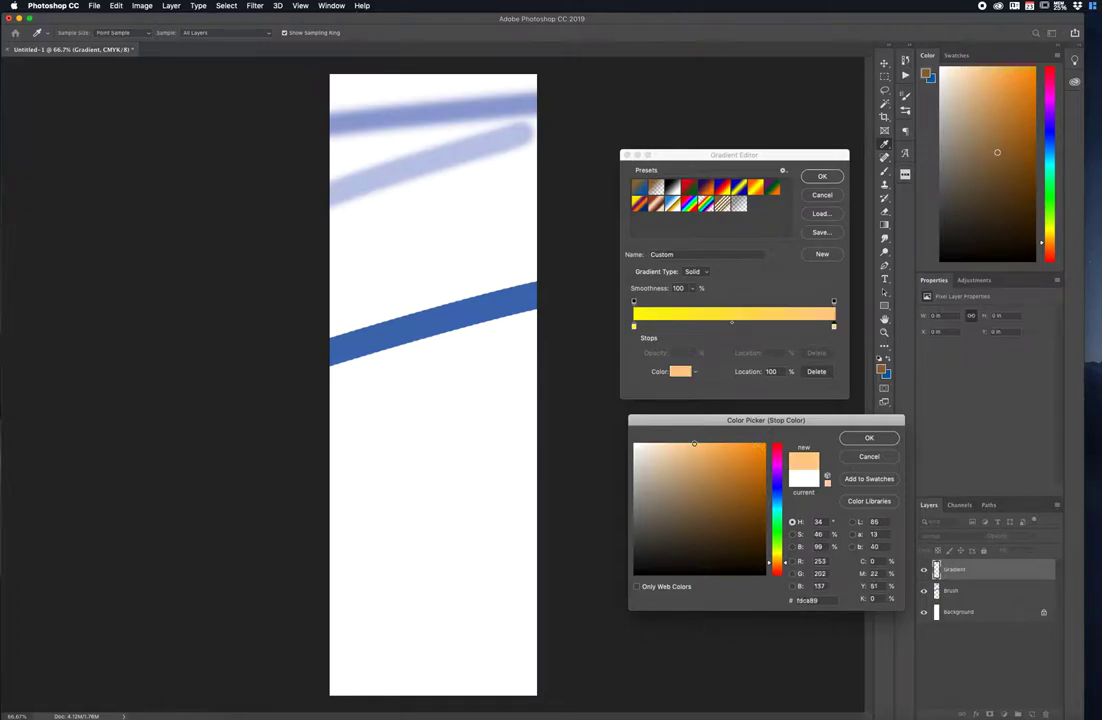
click(868, 440)
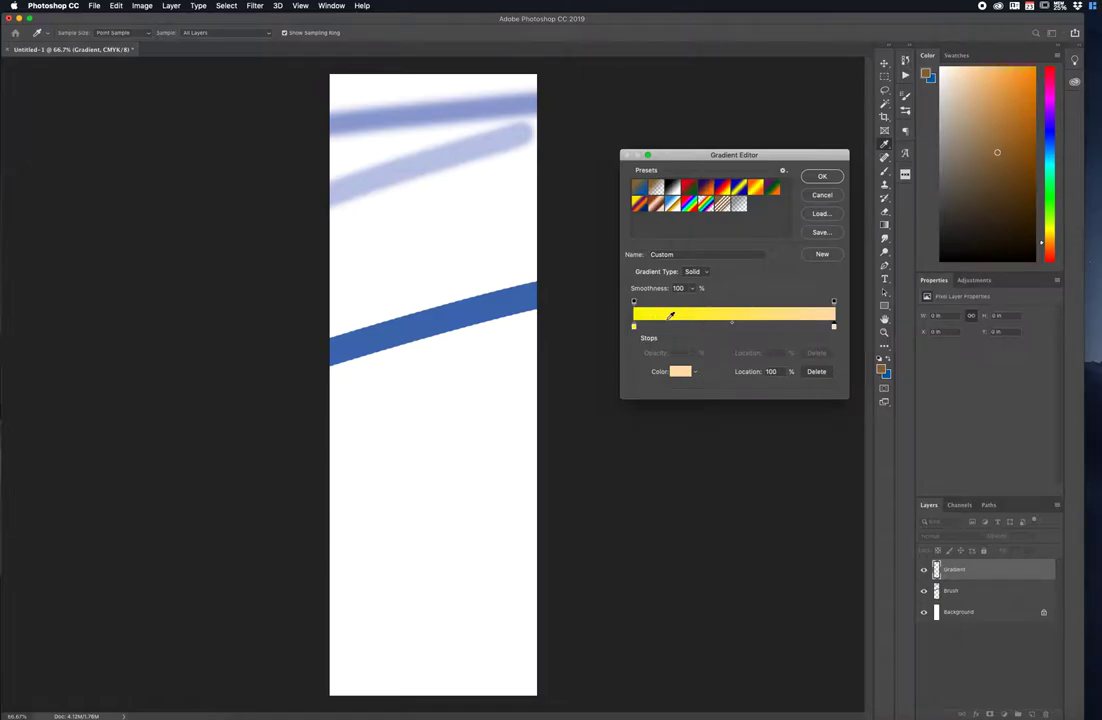
click(823, 177)
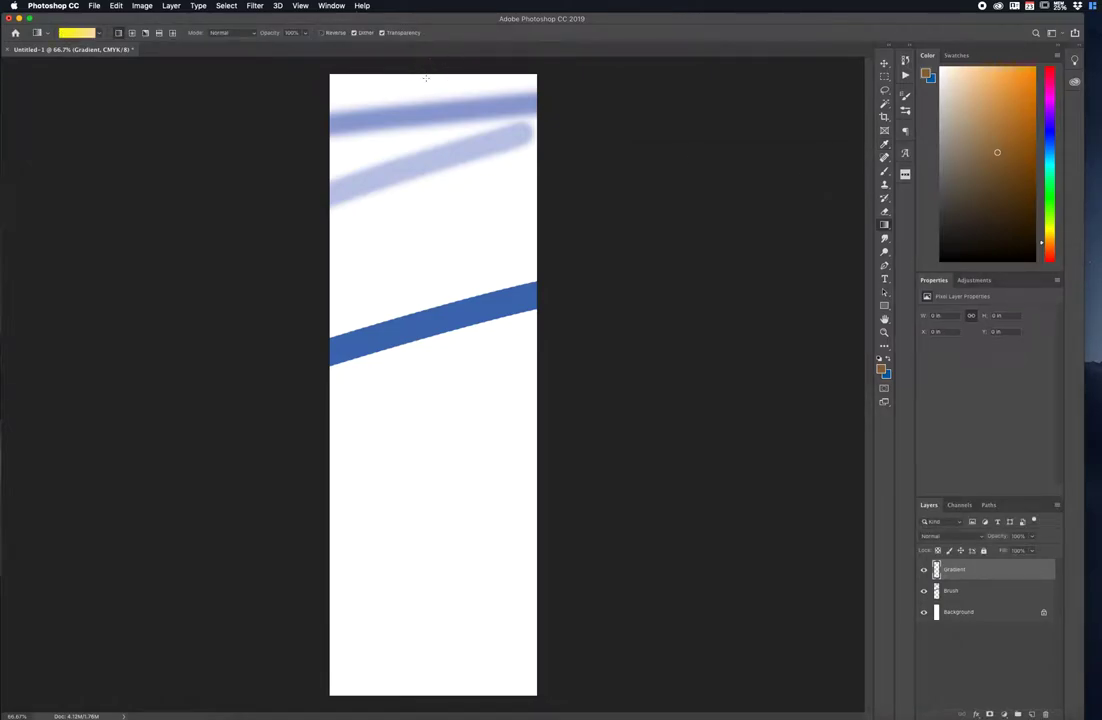
Step: Fill the Gradient layer left-to-right with the yellow-to-peach gradient, discarding two vertical attempts
drag(424, 64, 455, 250)
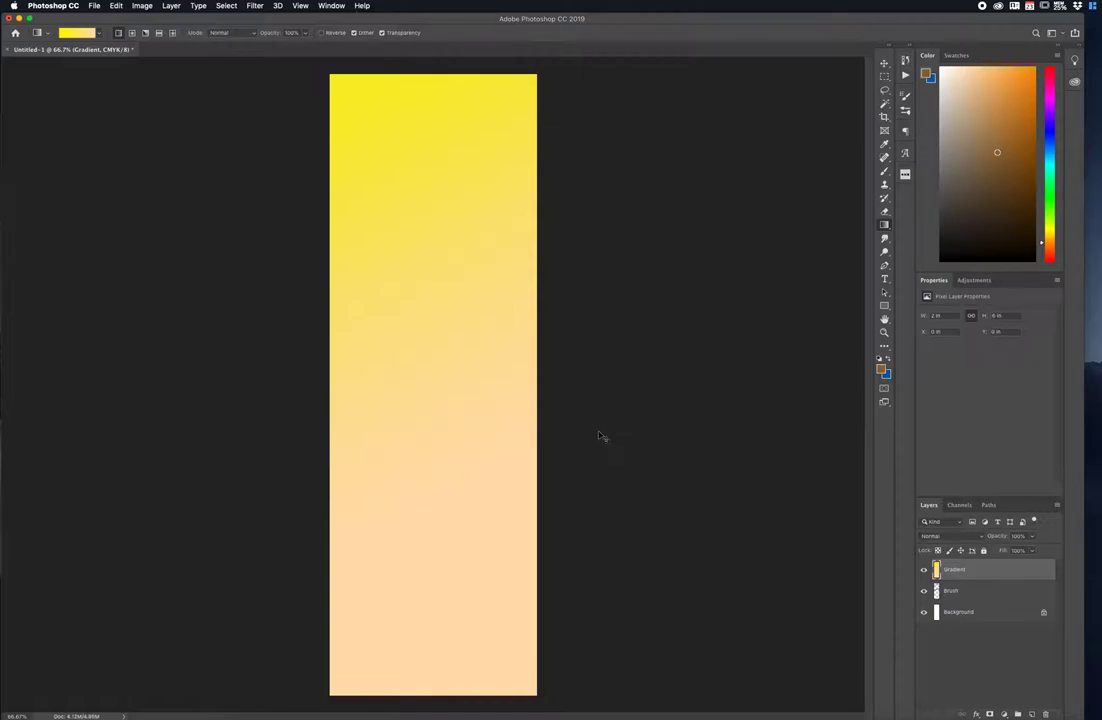
key(super+z)
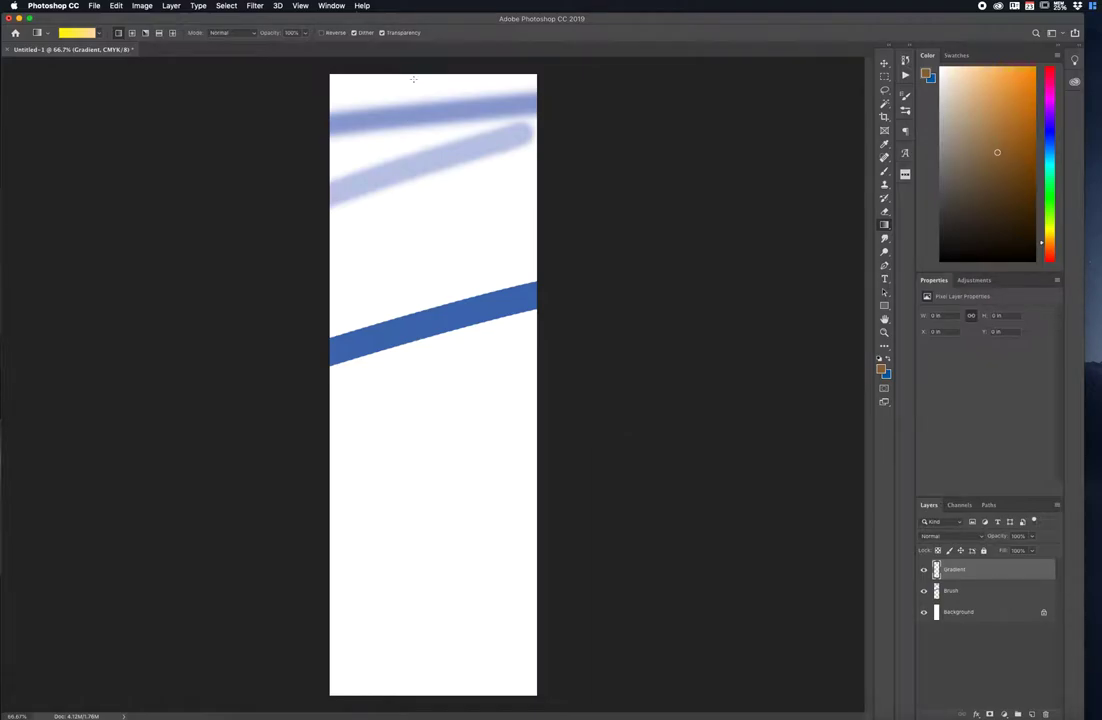
mouse_move(430, 66)
mouse_down()
mouse_move(413, 207)
mouse_move(430, 315)
mouse_move(414, 313)
mouse_move(381, 354)
mouse_up()
key(shift)
mouse_move(381, 354)
mouse_down()
mouse_move(384, 512)
mouse_move(433, 470)
mouse_move(428, 175)
mouse_move(417, 200)
mouse_move(418, 700)
mouse_up()
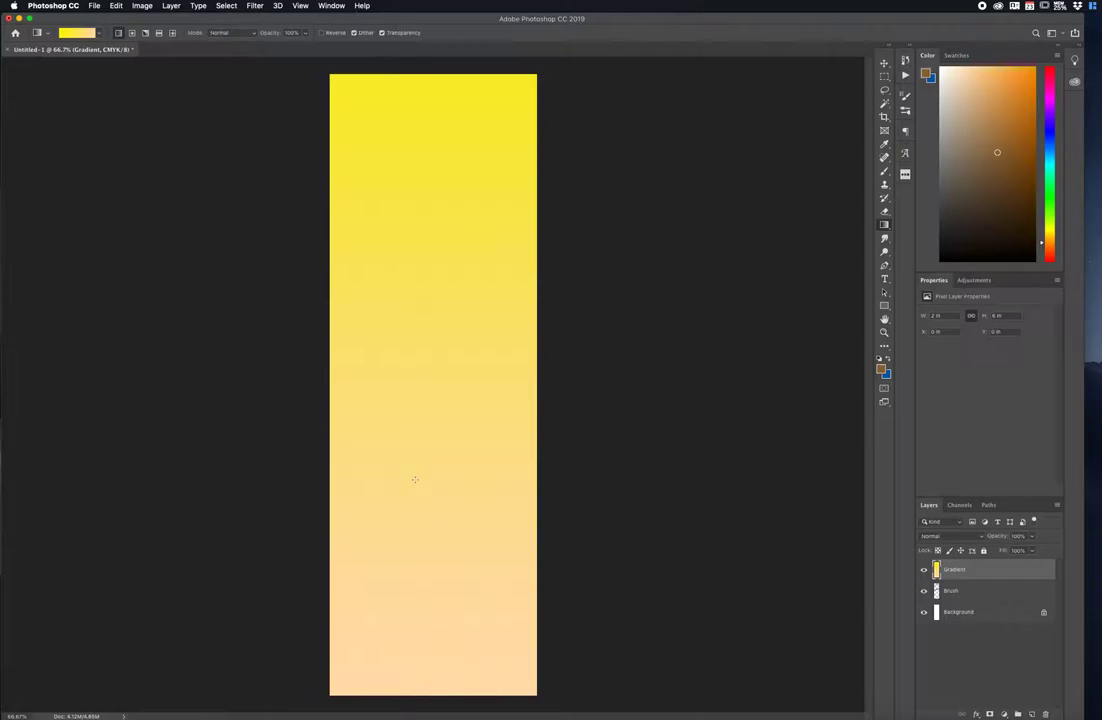
key(super+z)
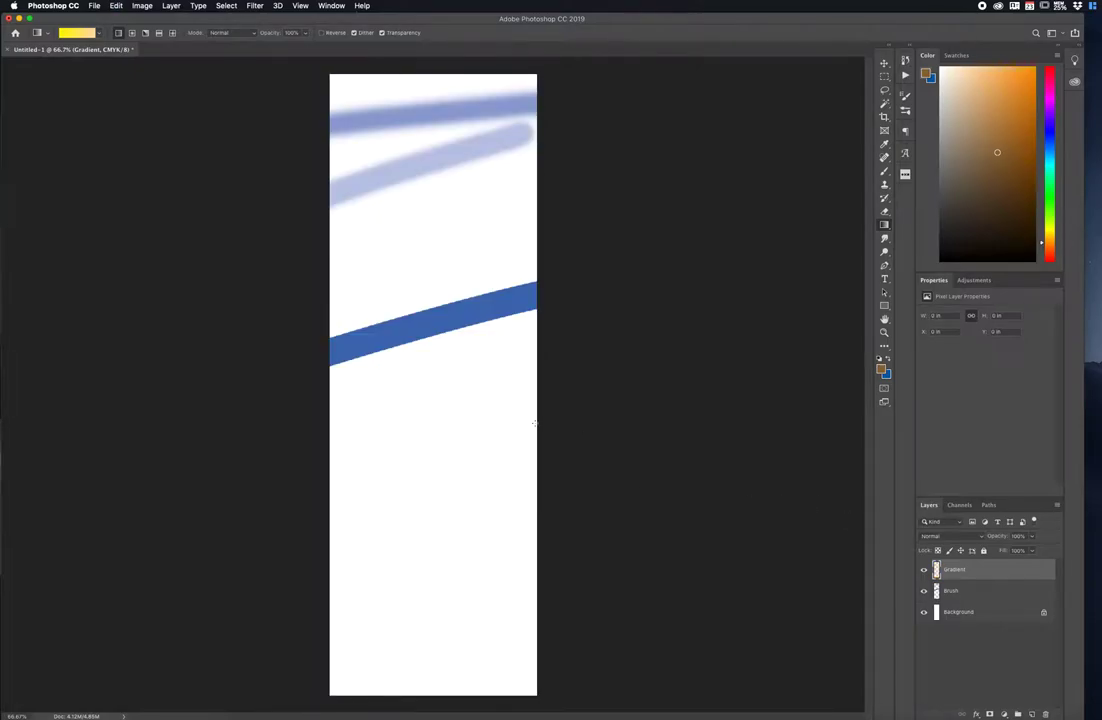
drag(217, 391, 615, 398)
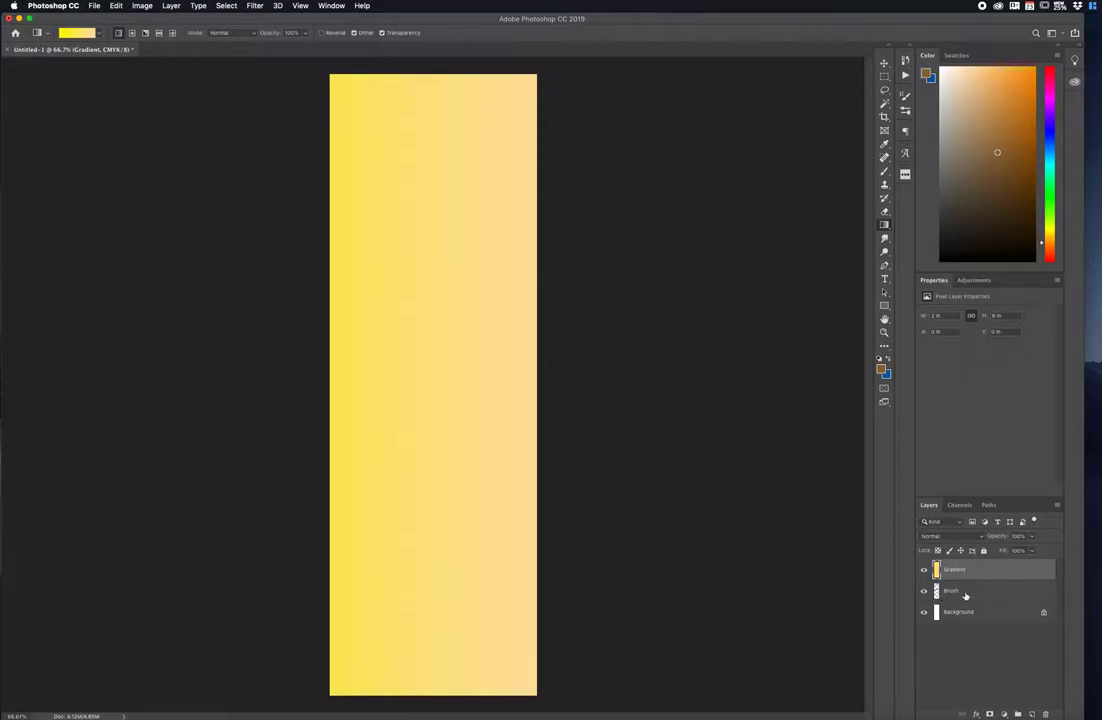
Step: Move the Gradient layer beneath Brush, then select the Brush layer with the Move tool
drag(985, 573, 986, 601)
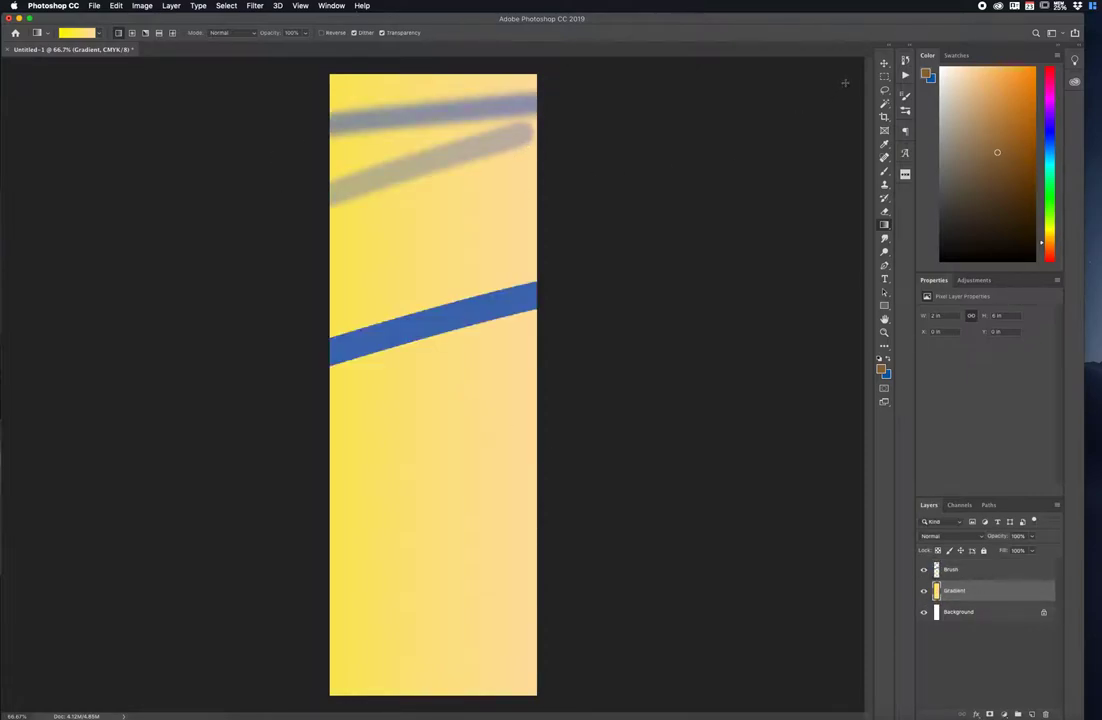
key(v)
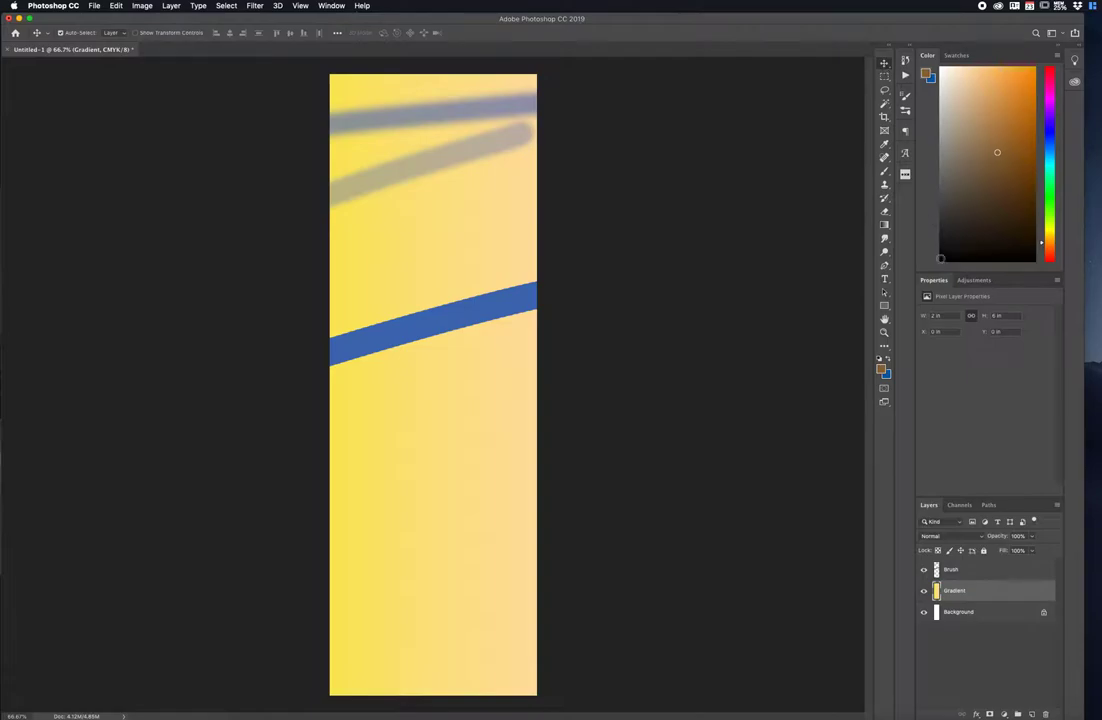
click(989, 571)
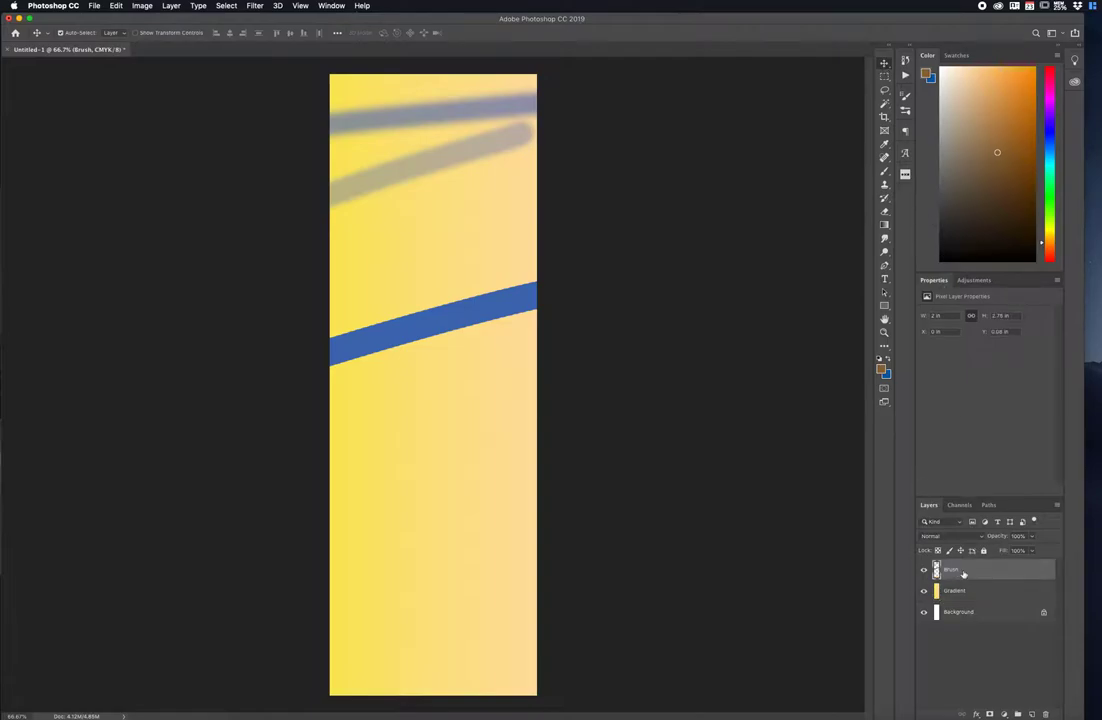
click(977, 591)
click(978, 571)
drag(1035, 539, 1004, 551)
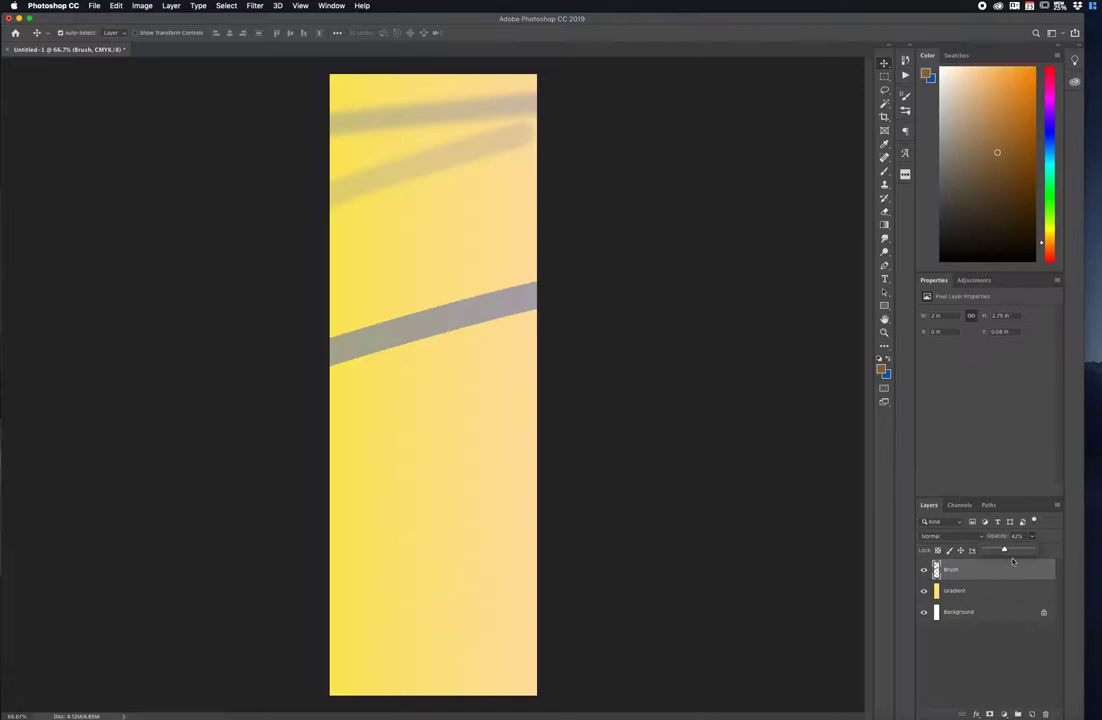
key(0)
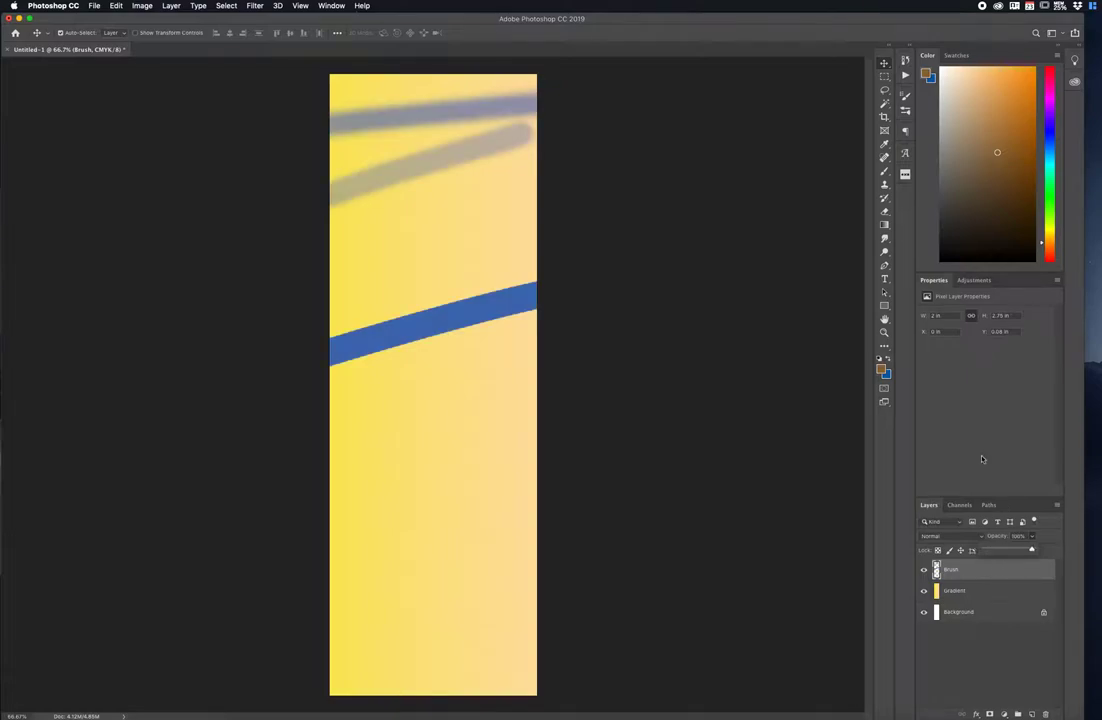
click(884, 238)
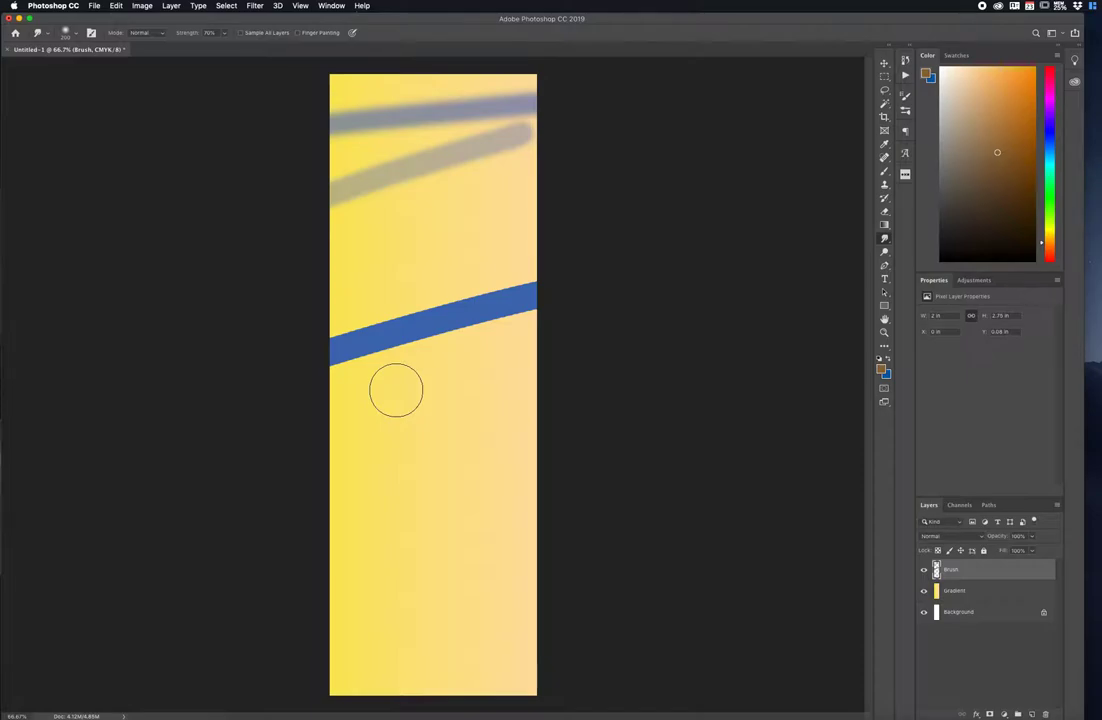
Step: Resize the Smudge brush and drag drips down from the middle blue stroke's lower edge
key(bracketleft)
key(bracketleft)
key(bracketleft)
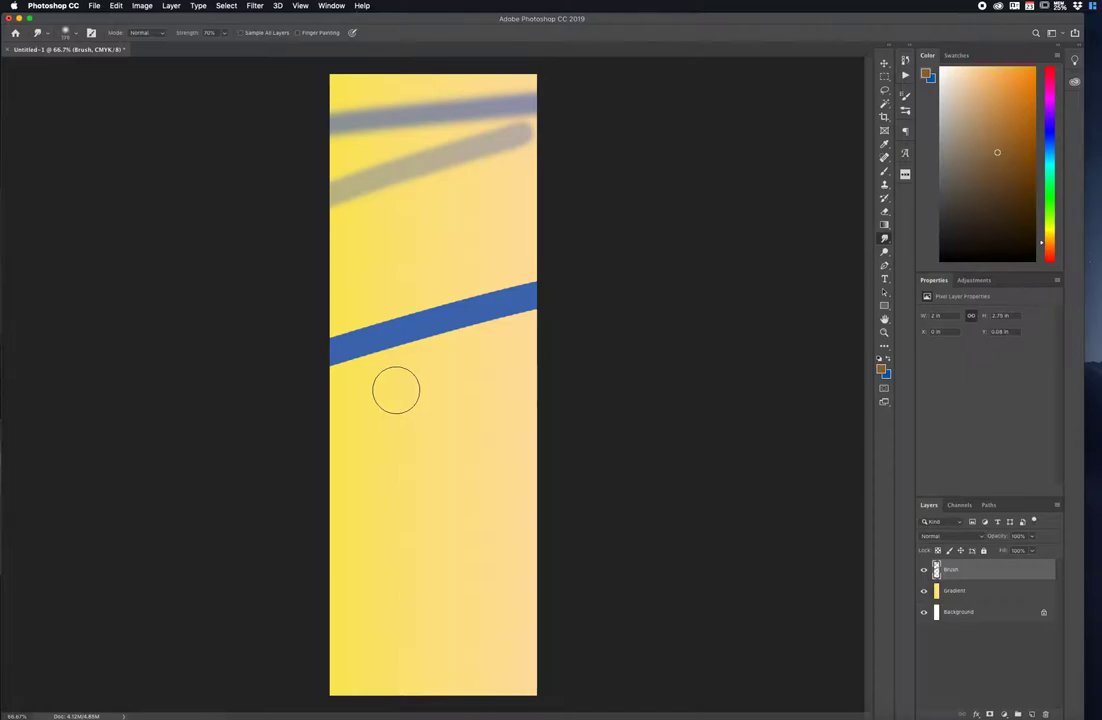
key(bracketleft)
key(bracketleft)
key(bracketright)
key(bracketright)
key(bracketright)
key(bracketright)
key(bracketleft)
key(bracketleft)
key(bracketleft)
key(bracketleft)
drag(339, 369, 333, 420)
mouse_move(343, 366)
mouse_down()
mouse_move(348, 396)
mouse_move(364, 360)
mouse_move(372, 407)
mouse_move(398, 367)
mouse_move(391, 354)
mouse_move(375, 390)
mouse_move(406, 353)
mouse_move(395, 392)
mouse_move(421, 350)
mouse_move(415, 375)
mouse_move(460, 359)
mouse_up()
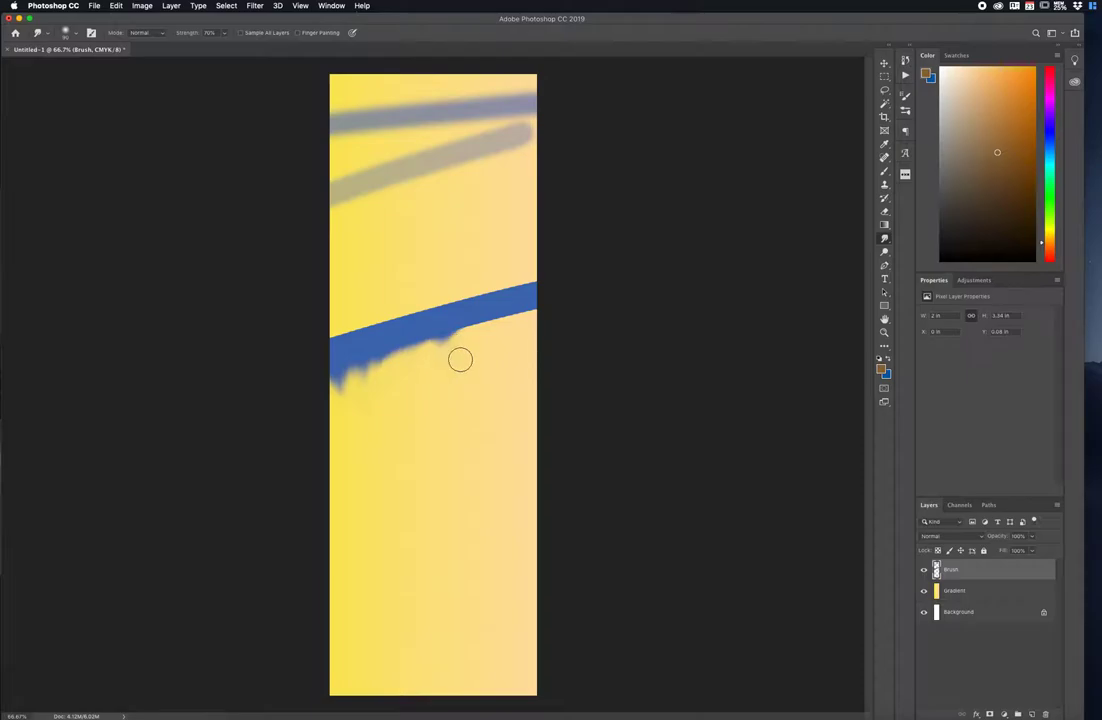
key(bracketright)
key(bracketright)
key(bracketright)
key(bracketright)
key(bracketright)
key(bracketright)
key(bracketright)
key(bracketright)
key(bracketright)
key(bracketright)
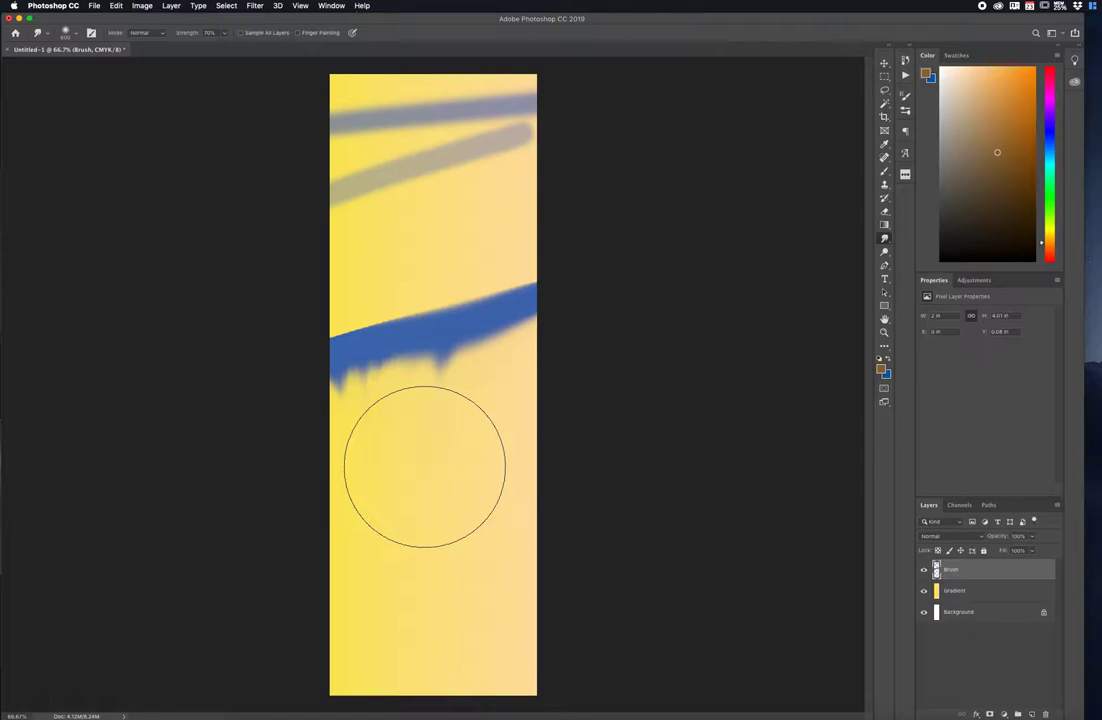
key(bracketleft)
key(bracketleft)
key(bracketleft)
key(bracketleft)
key(bracketleft)
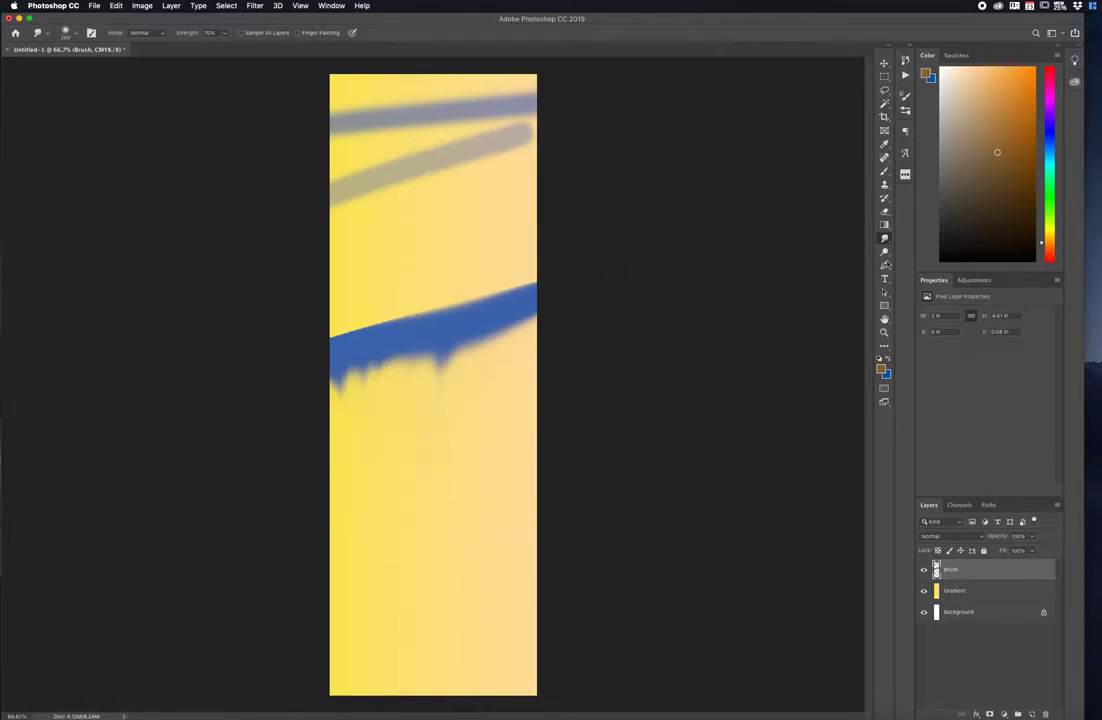
Step: With the Pen tool on the Gradient layer, trace a closed rounded blob in the lower left and make it a selection
click(884, 267)
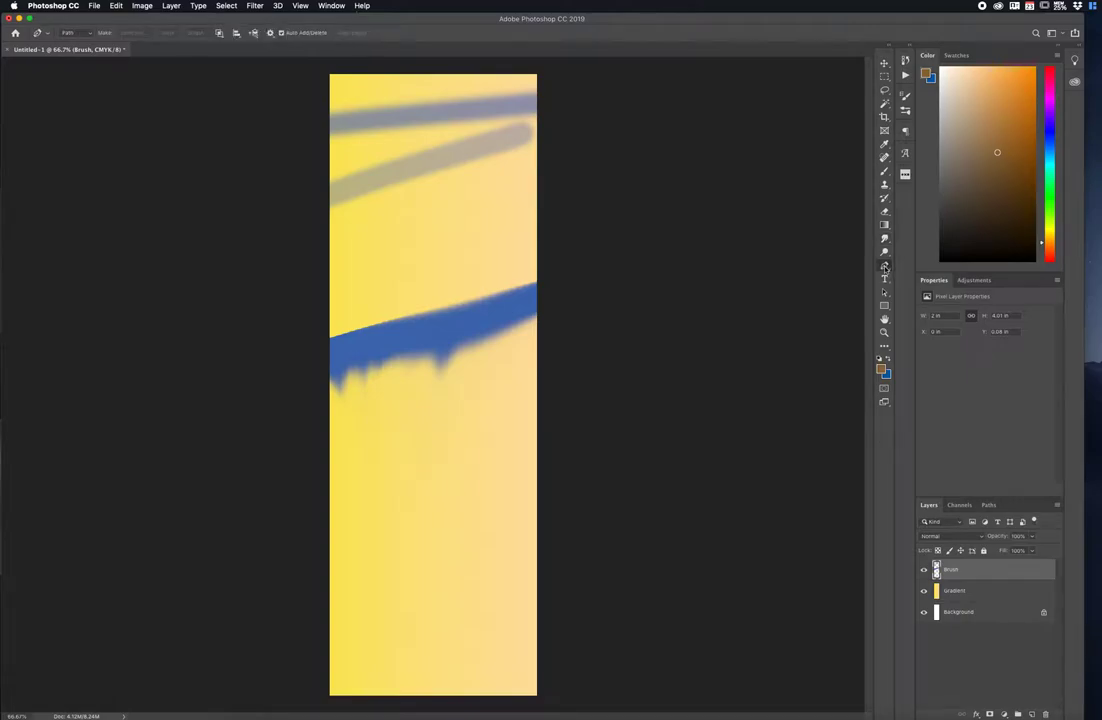
click(974, 592)
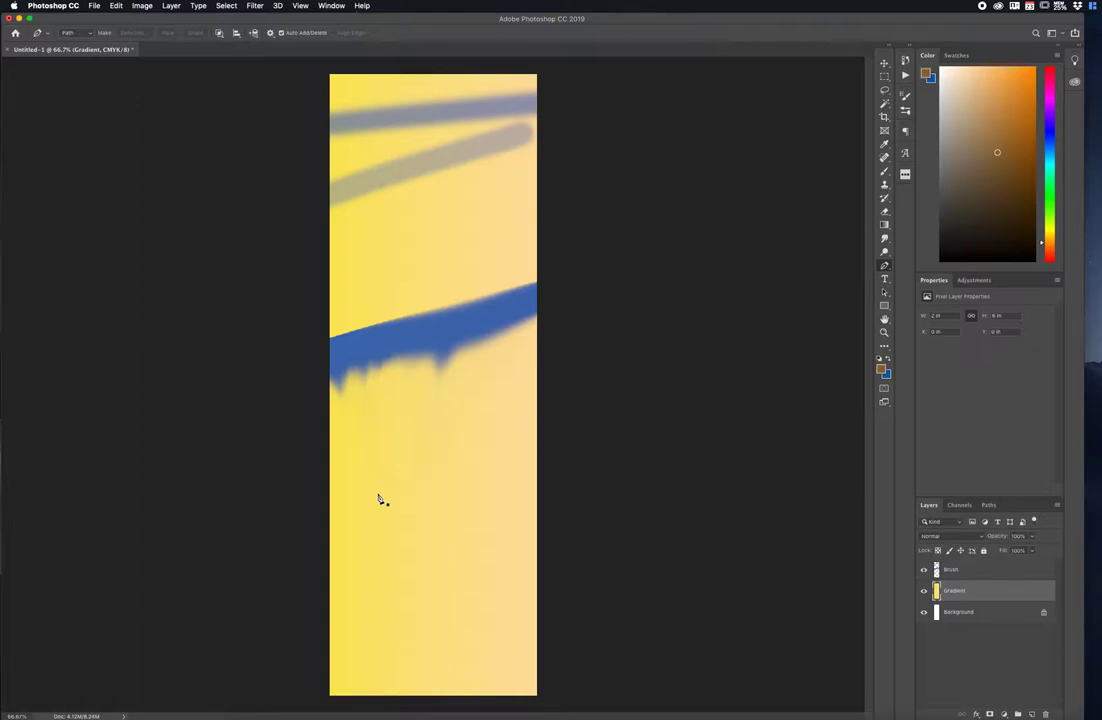
click(427, 454)
drag(373, 433, 330, 493)
click(344, 573)
mouse_move(388, 587)
mouse_down()
mouse_move(433, 585)
mouse_move(384, 585)
mouse_move(399, 571)
mouse_move(398, 596)
mouse_move(386, 587)
mouse_move(406, 585)
mouse_up()
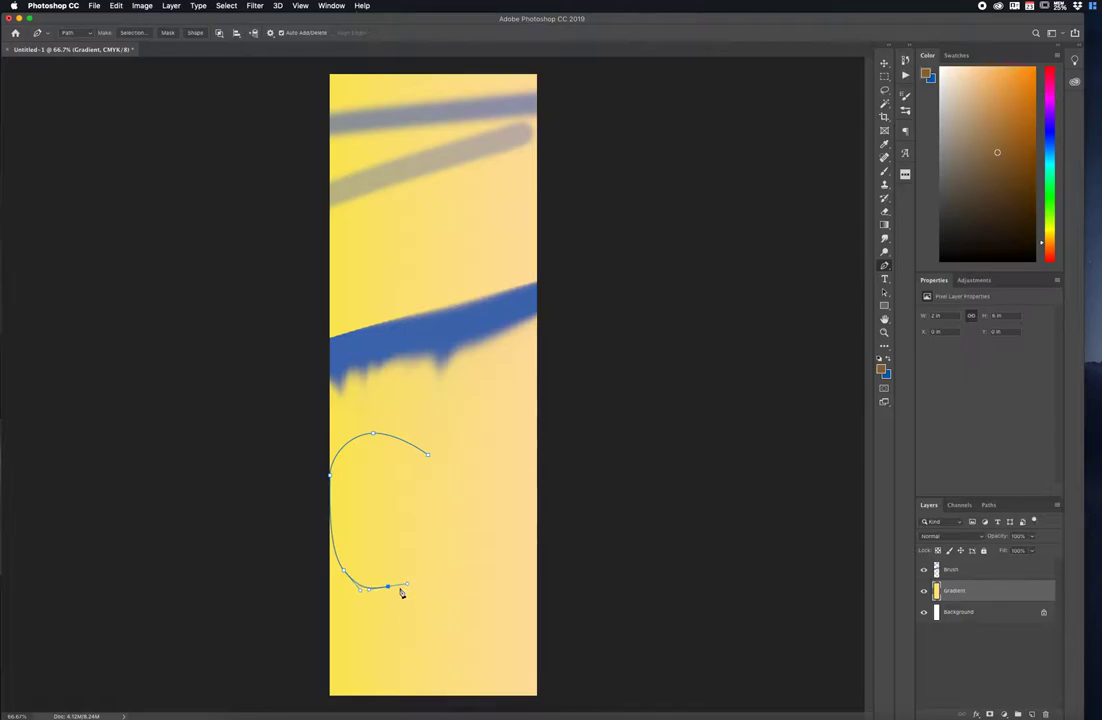
drag(445, 567, 450, 480)
click(429, 457)
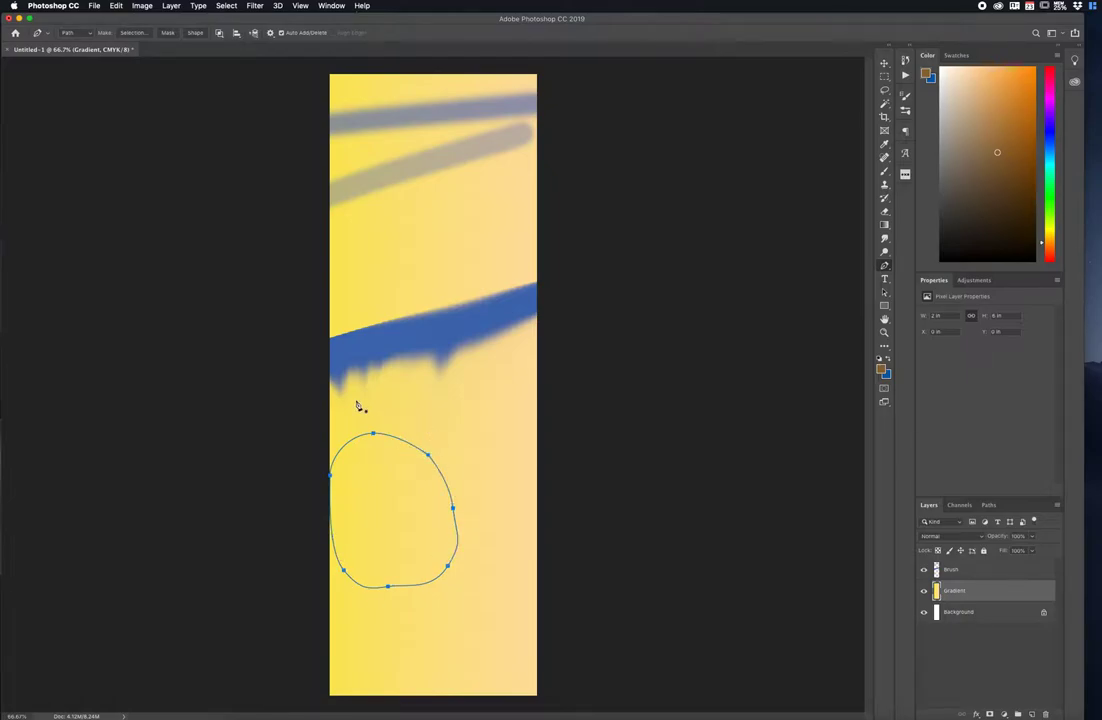
click(132, 33)
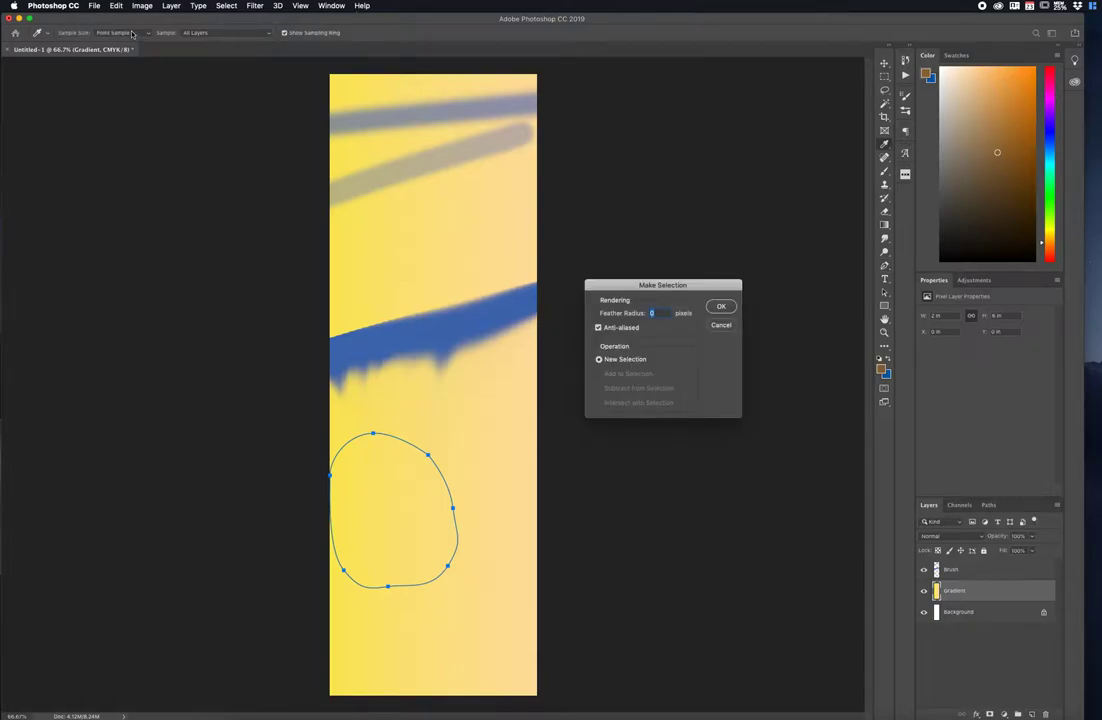
click(721, 307)
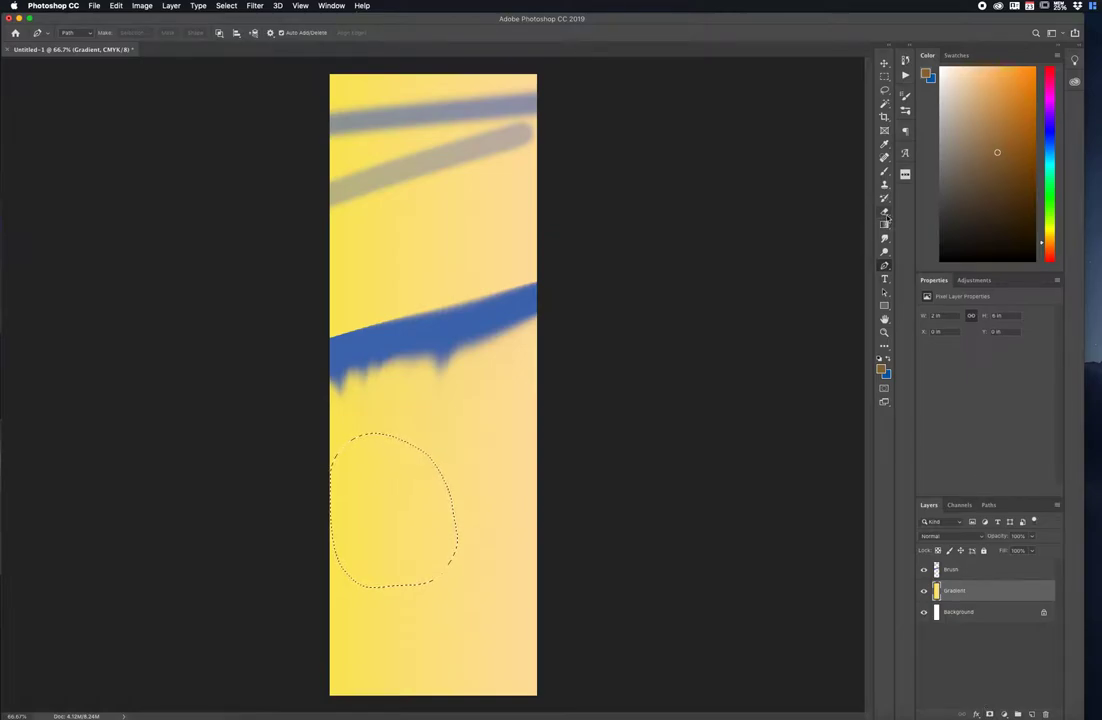
Step: Mask the Gradient layer to the blob selection and brush black along the blob's right edge
click(989, 713)
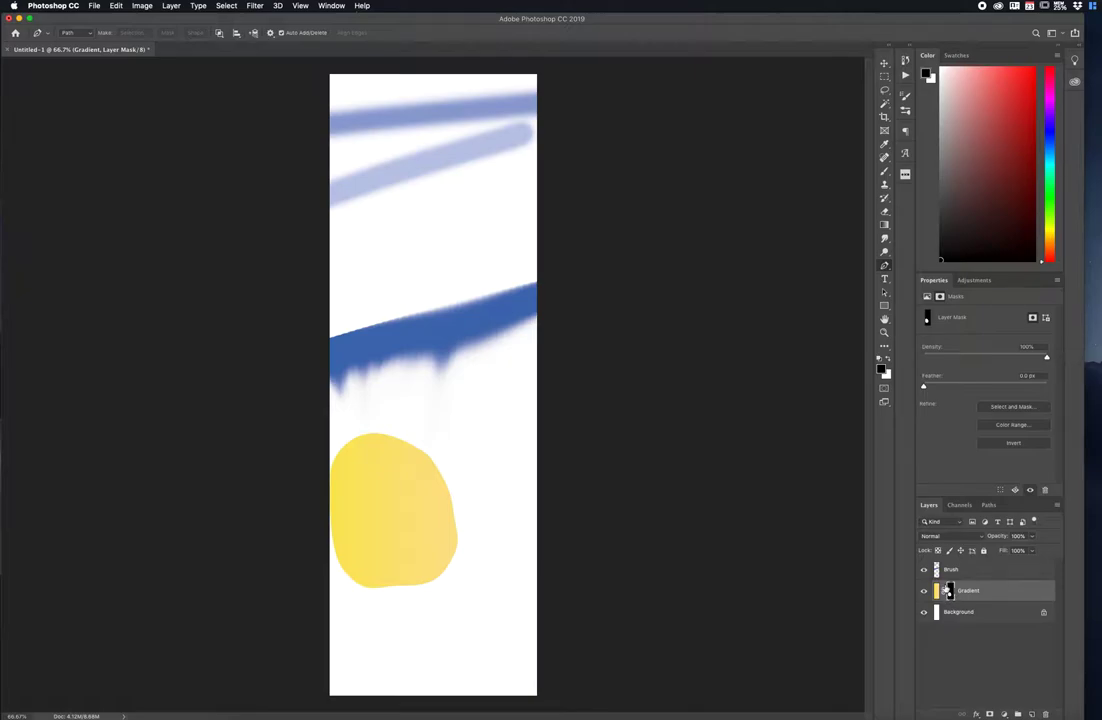
click(884, 170)
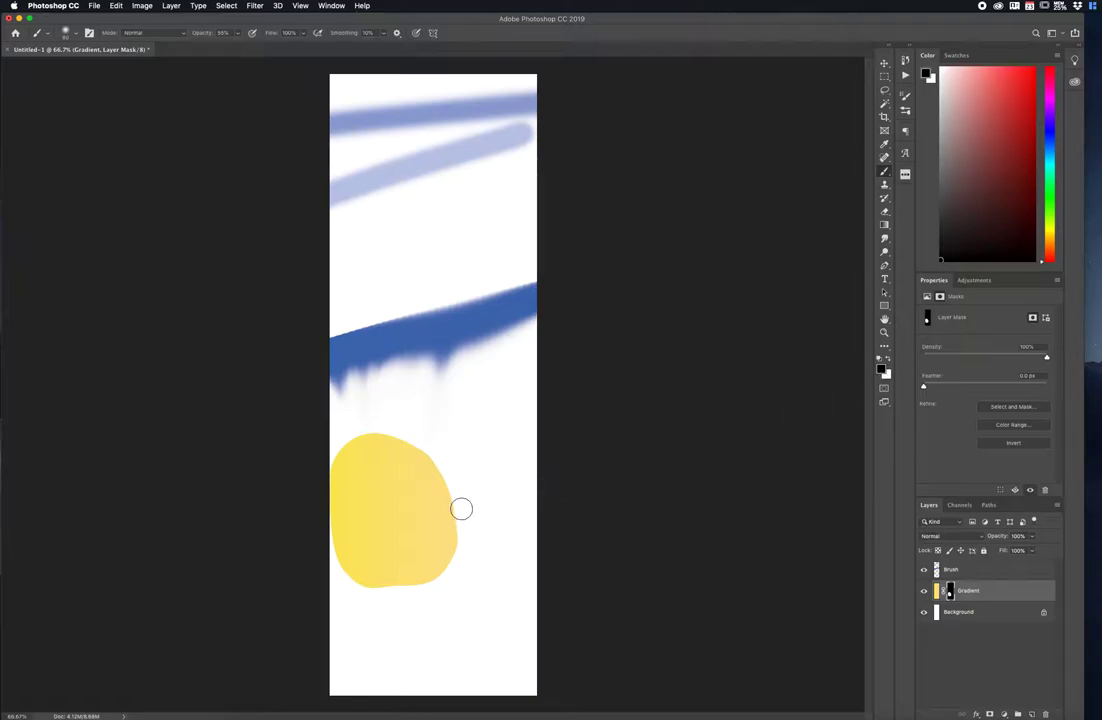
mouse_move(456, 518)
mouse_down()
mouse_move(465, 514)
mouse_move(455, 536)
mouse_move(455, 487)
mouse_move(449, 557)
mouse_move(430, 462)
mouse_move(455, 543)
mouse_move(445, 565)
mouse_up()
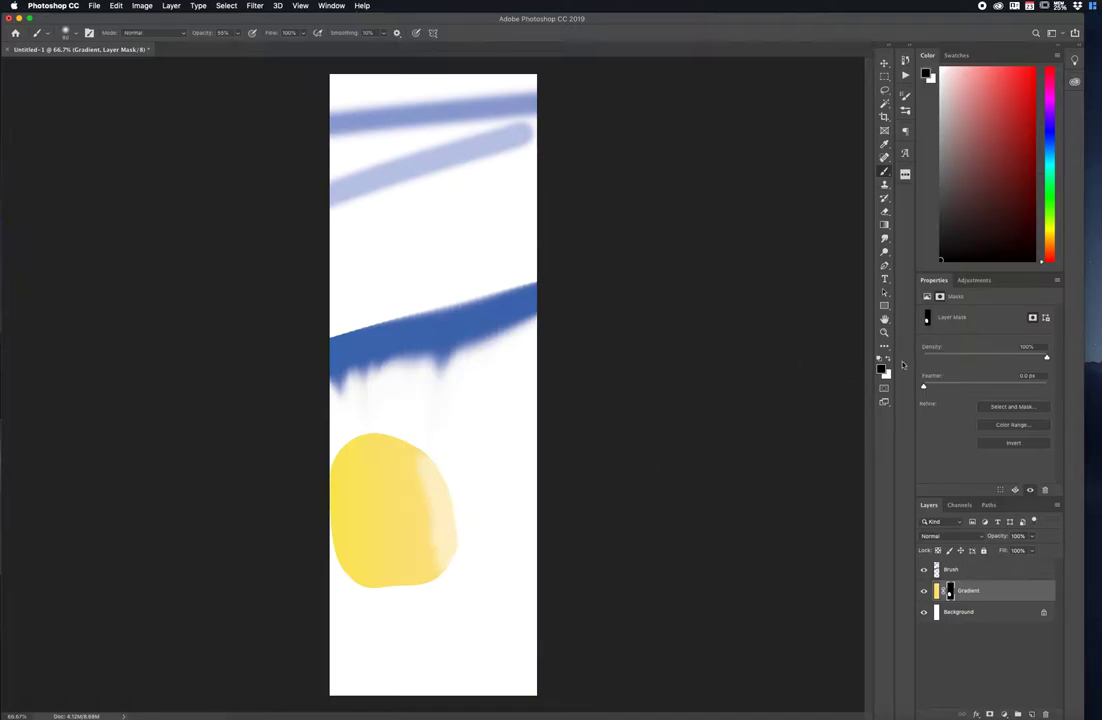
Step: With a larger white brush at 100% opacity, reveal more yellow along the blob's right, bottom and left
click(888, 361)
key(bracketright)
key(bracketright)
key(bracketright)
click(238, 33)
drag(238, 47, 260, 47)
mouse_move(452, 527)
mouse_down()
mouse_move(437, 563)
mouse_move(450, 491)
mouse_move(429, 451)
mouse_move(423, 529)
mouse_move(422, 430)
mouse_move(448, 500)
mouse_move(449, 570)
mouse_move(466, 467)
mouse_move(454, 439)
mouse_move(479, 493)
mouse_move(475, 536)
mouse_up()
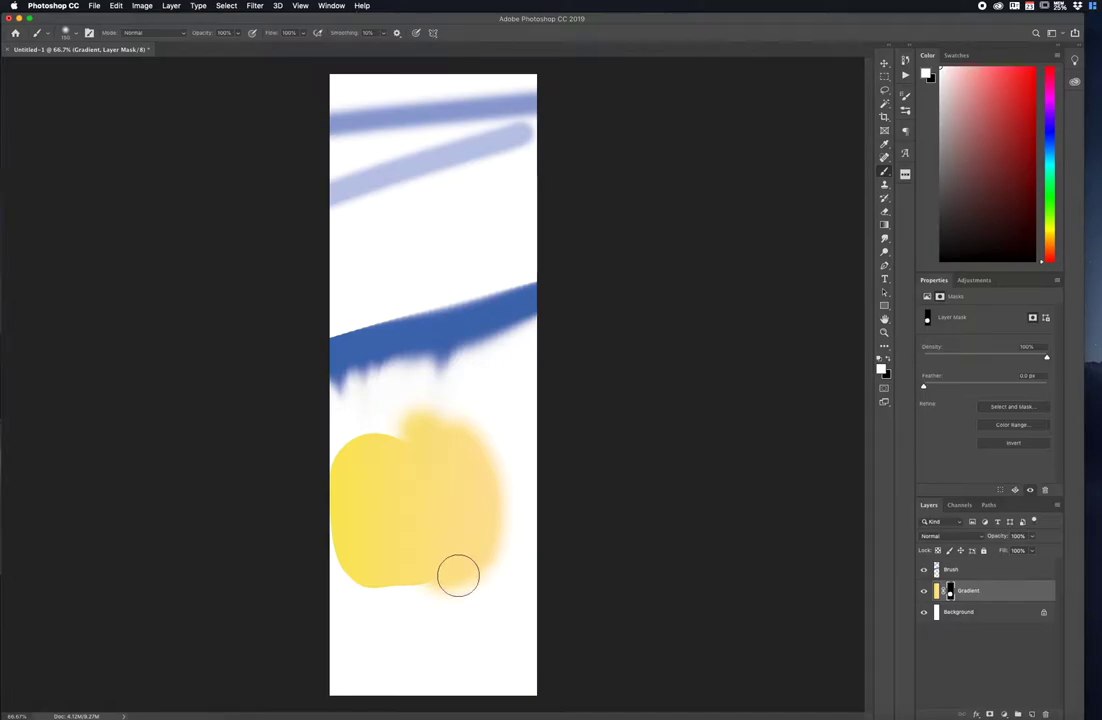
drag(426, 590, 449, 587)
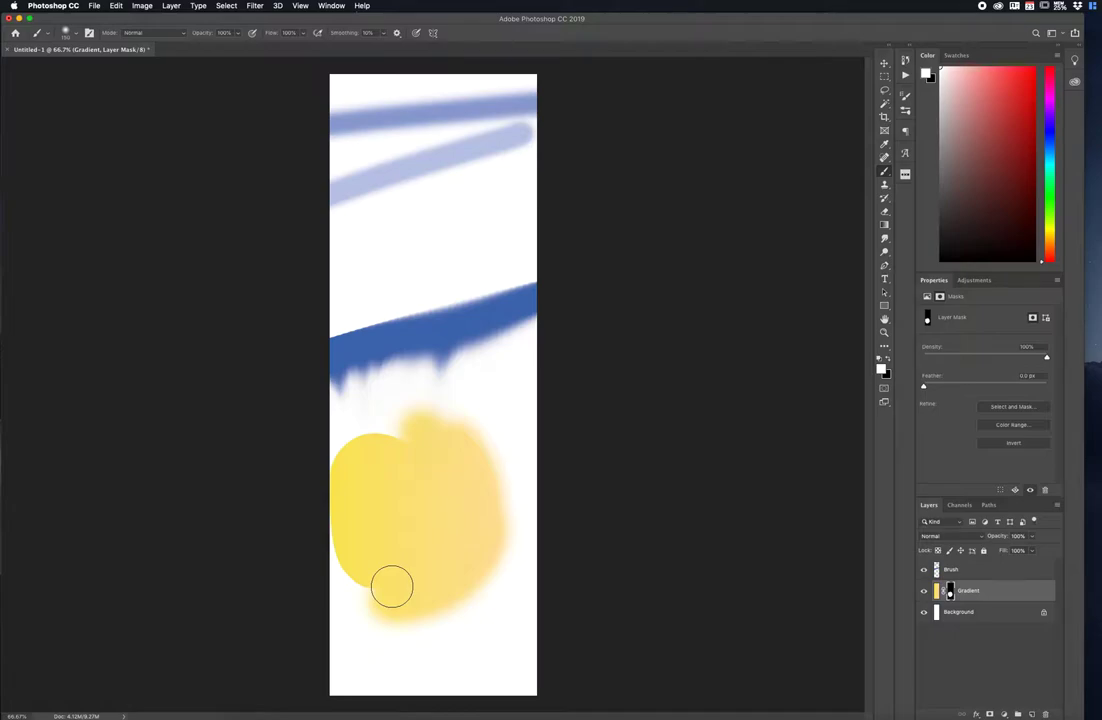
mouse_move(416, 448)
mouse_down()
mouse_move(378, 429)
mouse_move(329, 470)
mouse_move(352, 430)
mouse_move(431, 452)
mouse_move(468, 499)
mouse_move(367, 448)
mouse_move(327, 520)
mouse_move(330, 564)
mouse_move(397, 587)
mouse_up()
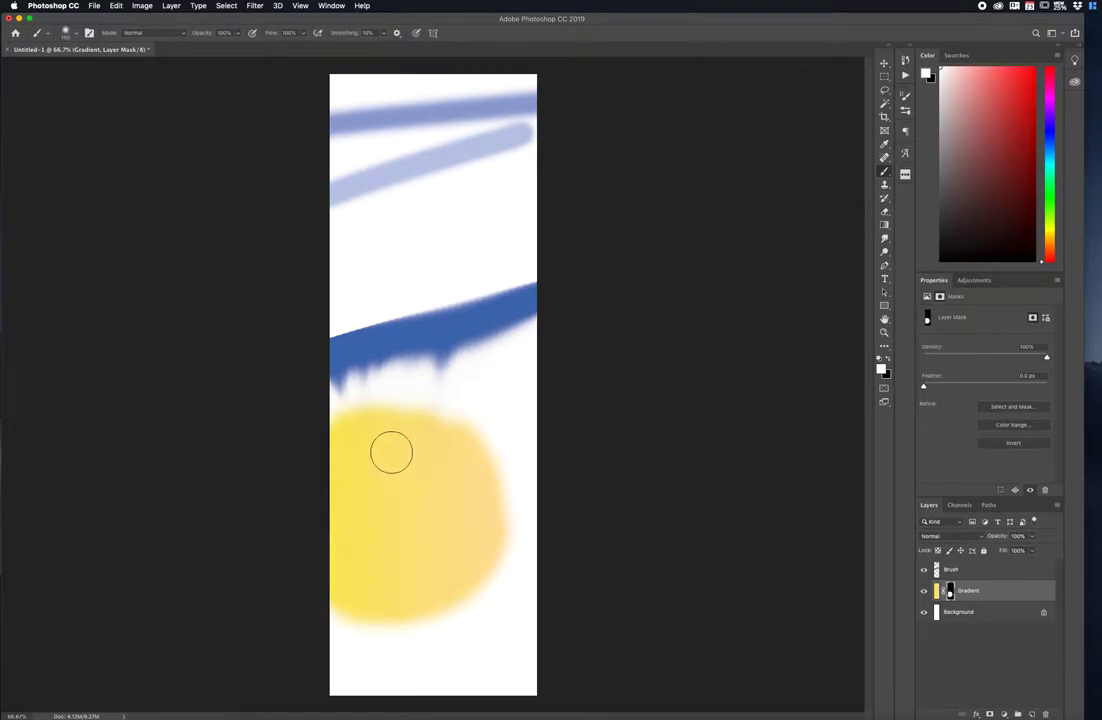
Step: Raise brush hardness to 81% and paint the yellow up toward the blue stroke
click(60, 31)
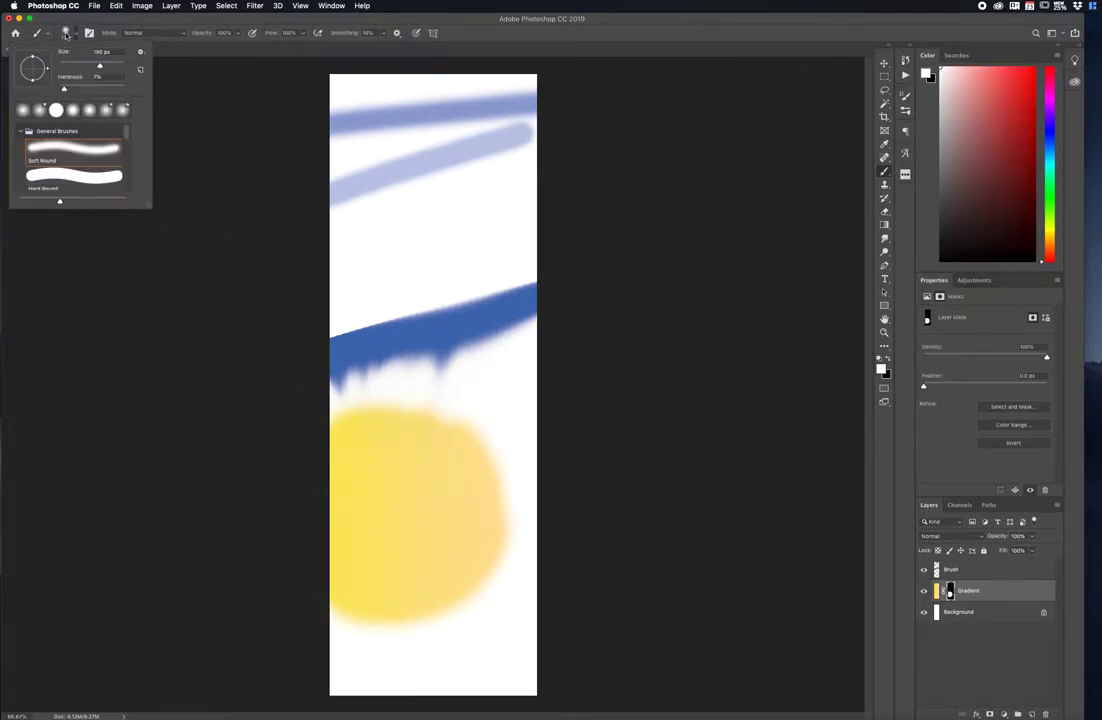
drag(64, 89, 111, 90)
key(Return)
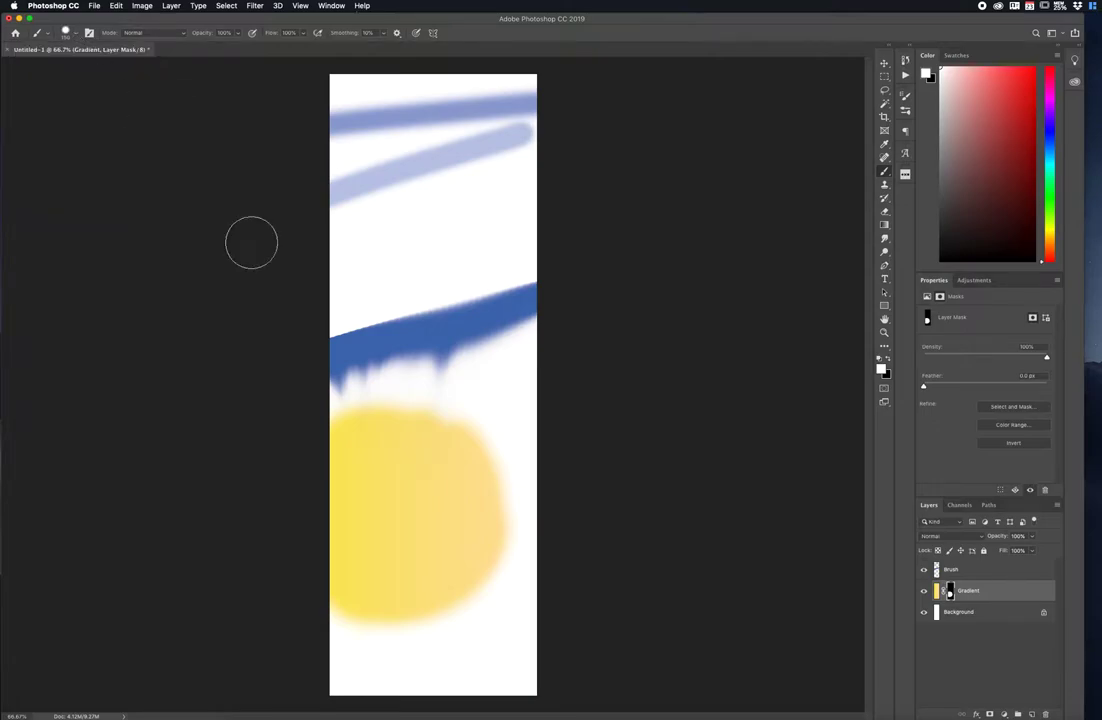
mouse_move(445, 410)
mouse_down()
mouse_move(331, 415)
mouse_move(398, 388)
mouse_move(456, 437)
mouse_move(471, 503)
mouse_move(451, 431)
mouse_move(483, 486)
mouse_move(487, 558)
mouse_move(483, 468)
mouse_move(474, 555)
mouse_move(437, 598)
mouse_move(407, 611)
mouse_move(468, 584)
mouse_move(411, 610)
mouse_move(345, 597)
mouse_move(447, 549)
mouse_up()
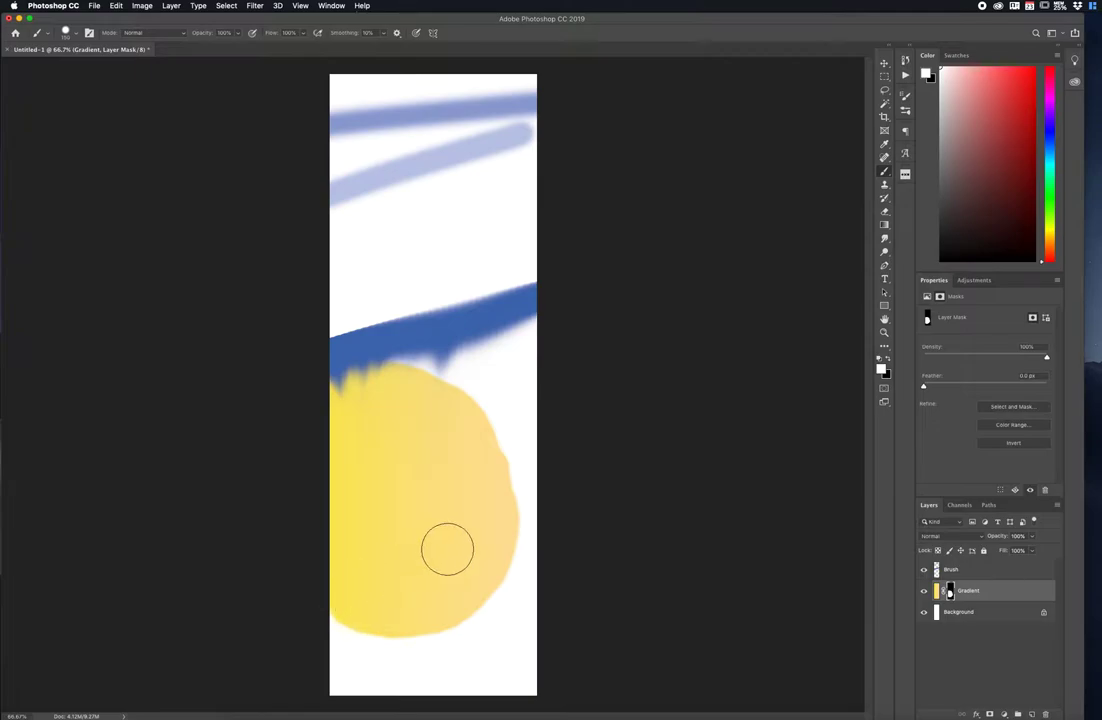
right_click(950, 591)
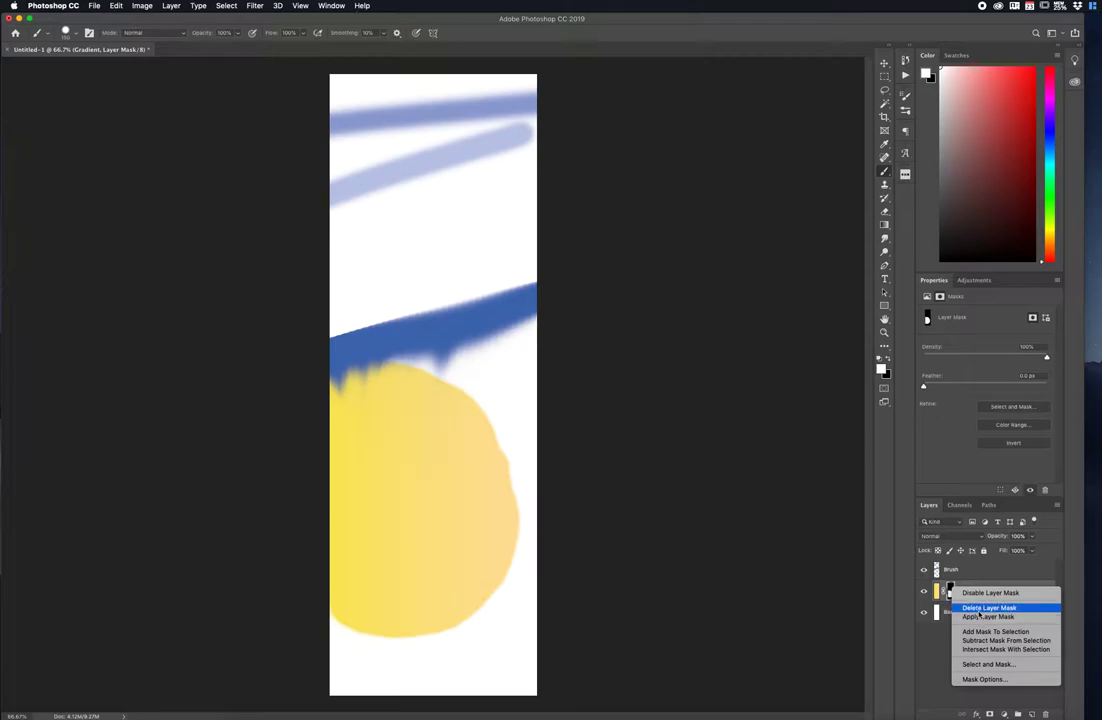
Step: Delete the Gradient layer's mask from its context menu
click(980, 608)
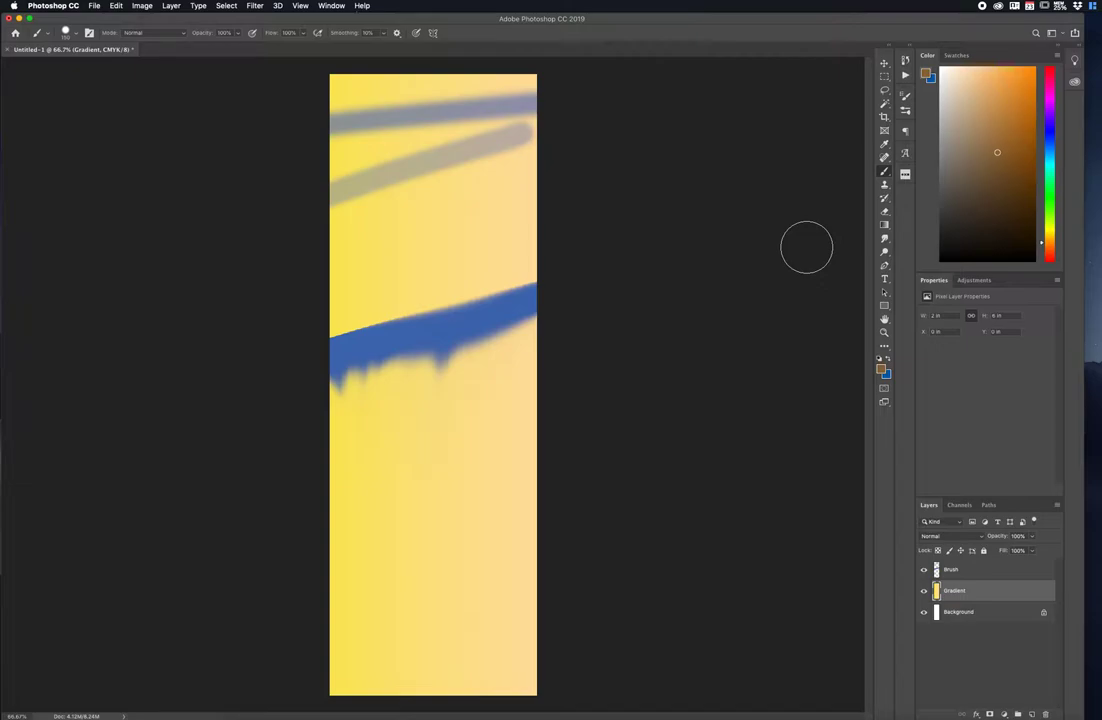
Step: Add a new layer above Brush and rename it 'Type'
click(885, 281)
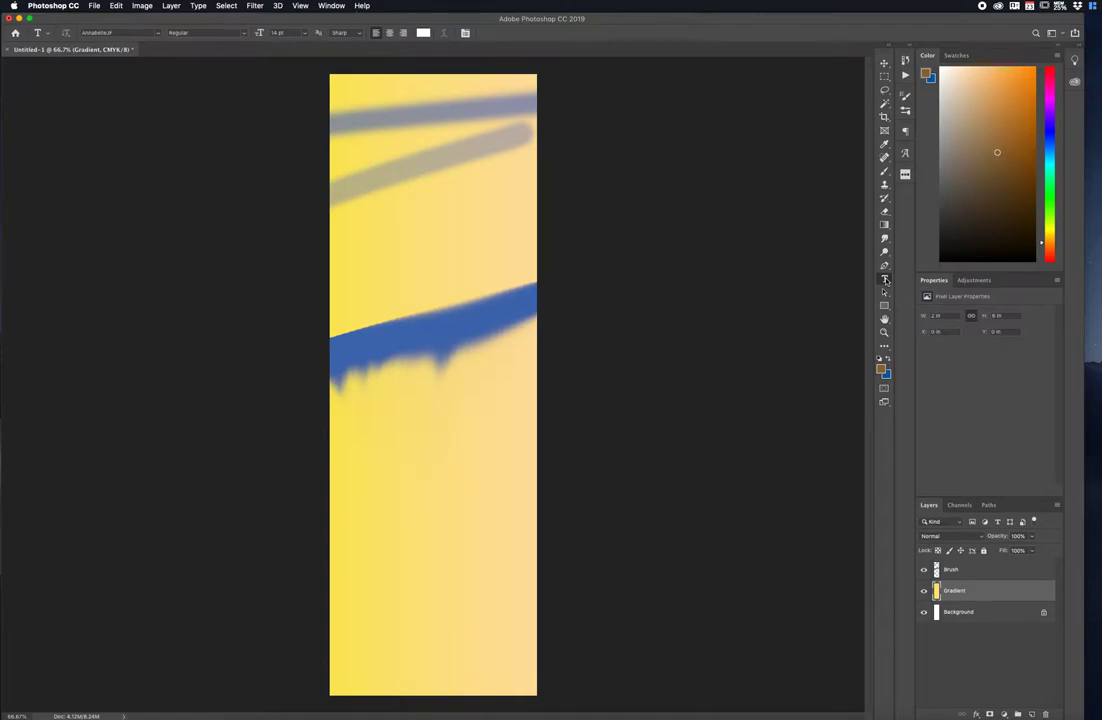
click(980, 576)
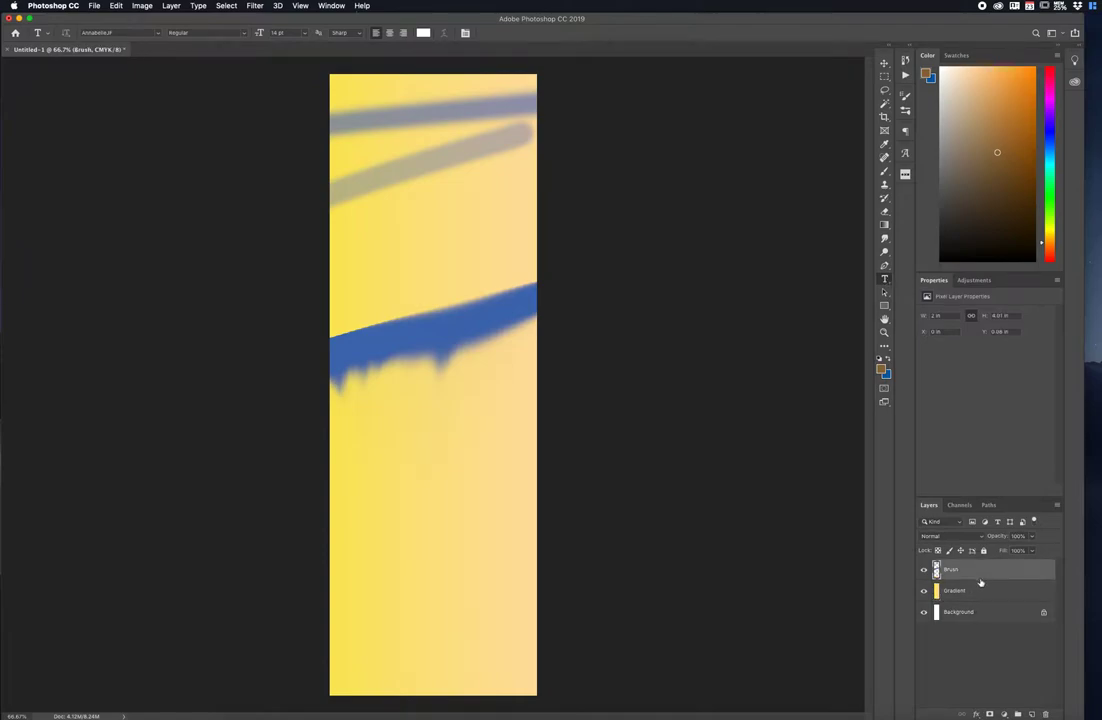
click(1031, 714)
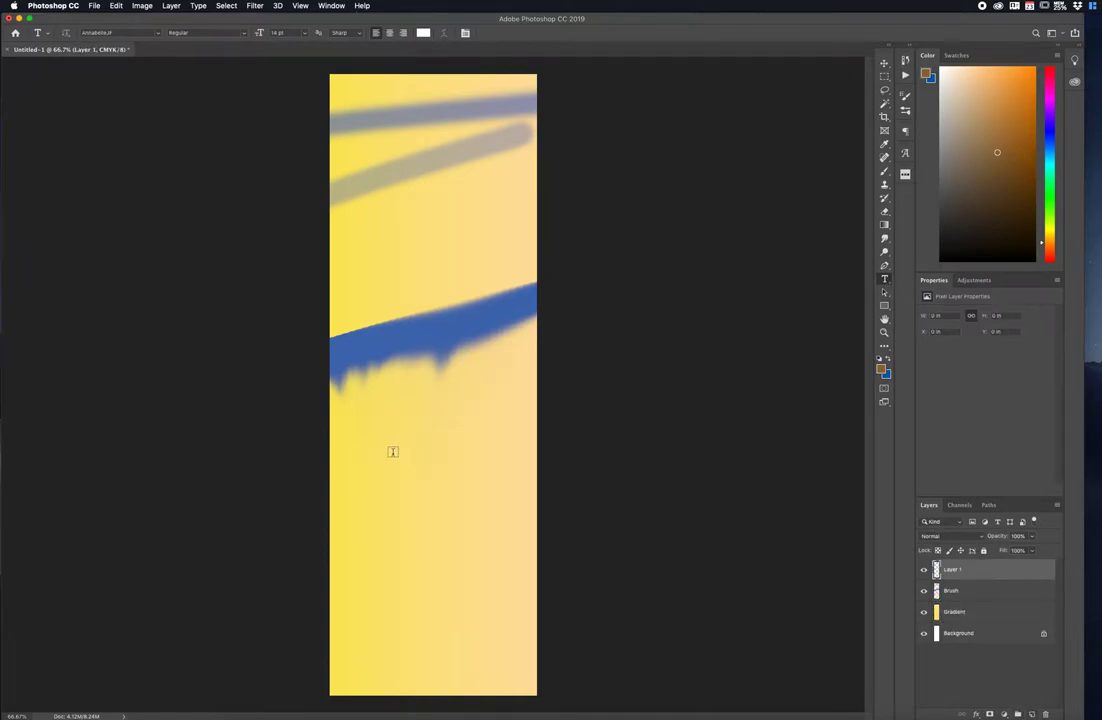
double_click(952, 570)
key(BackSpace)
text(Type)
key(Return)
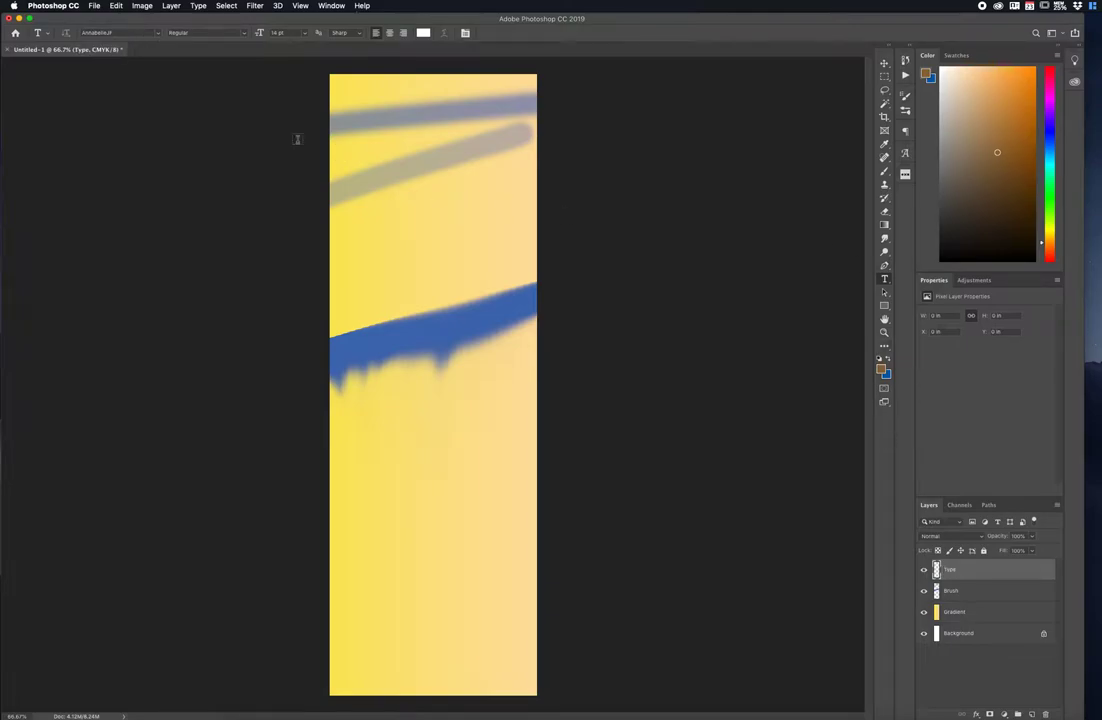
Step: Set the text colour to magenta (f501fe) and bring up the font list
click(423, 33)
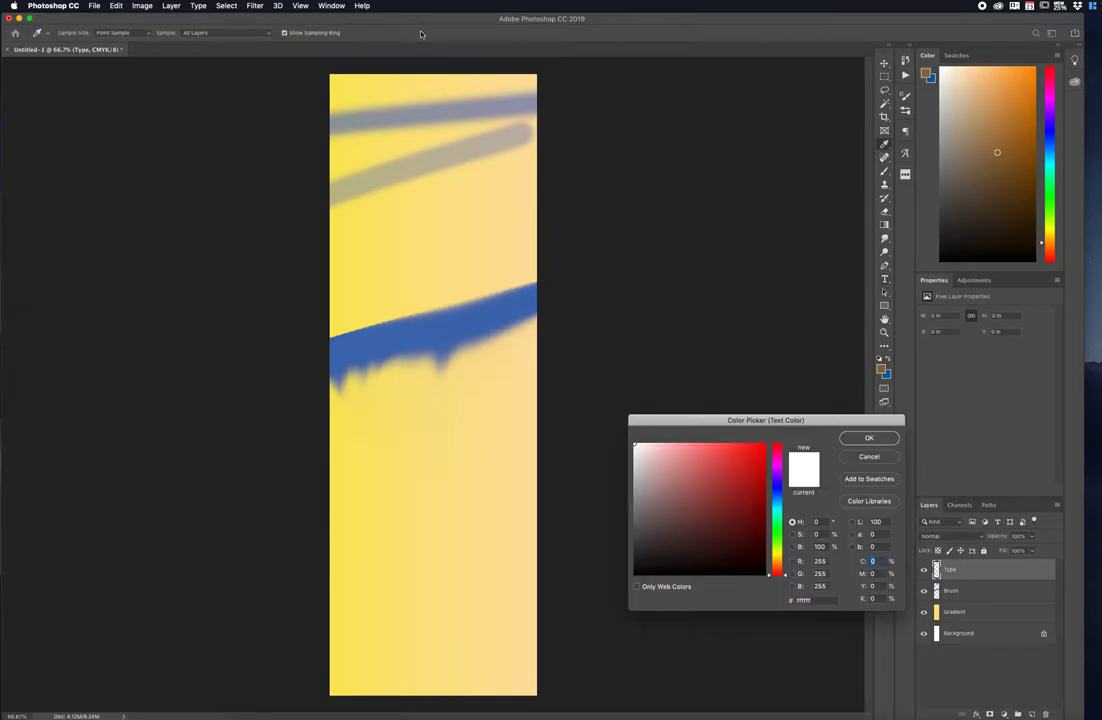
drag(777, 541, 782, 467)
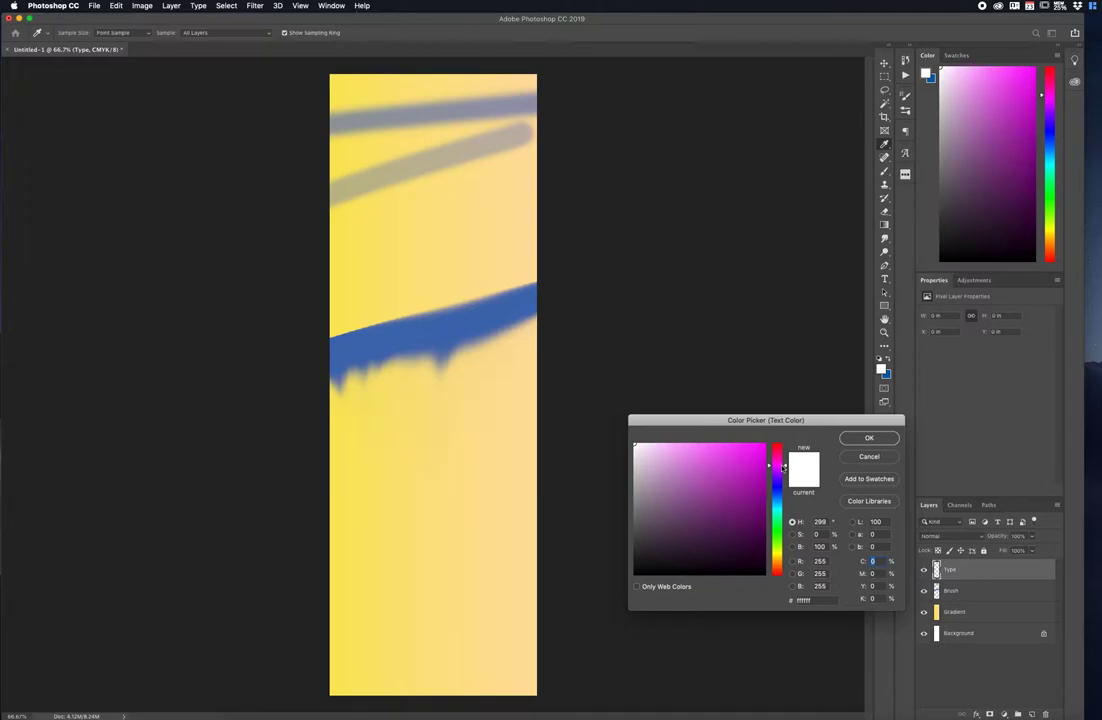
click(765, 443)
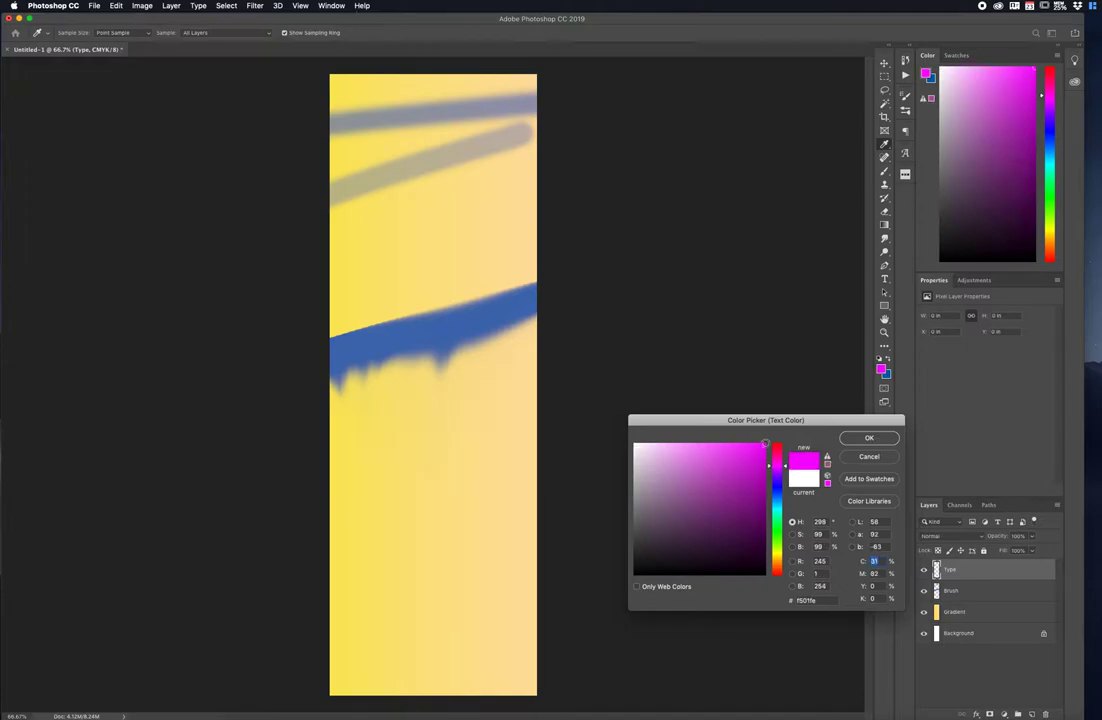
click(866, 438)
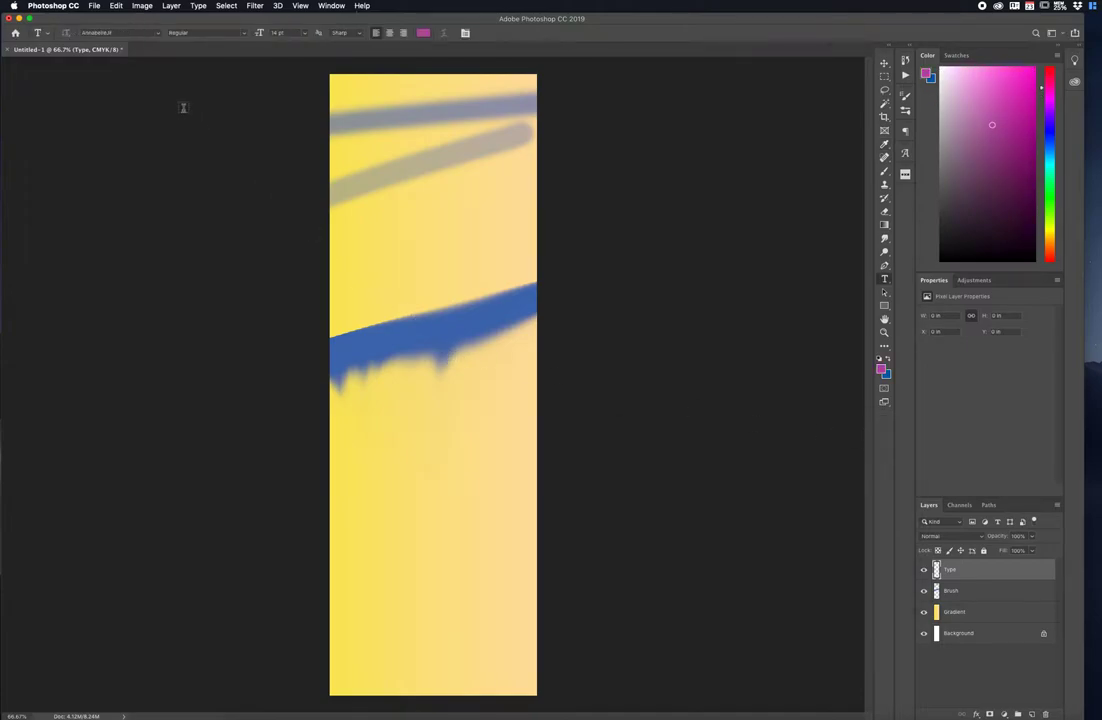
click(158, 33)
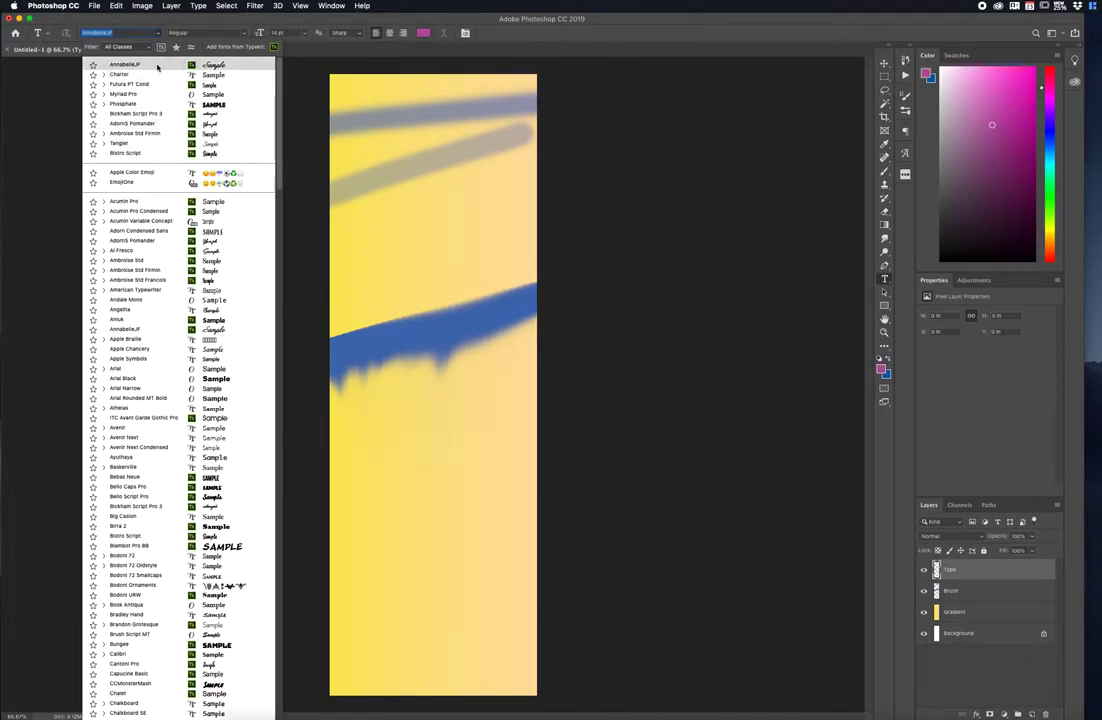
Step: Type 'HAPPY BIRTHDAY' in Adorn Condensed Sans just below the blue stroke and commit it
click(155, 232)
click(349, 447)
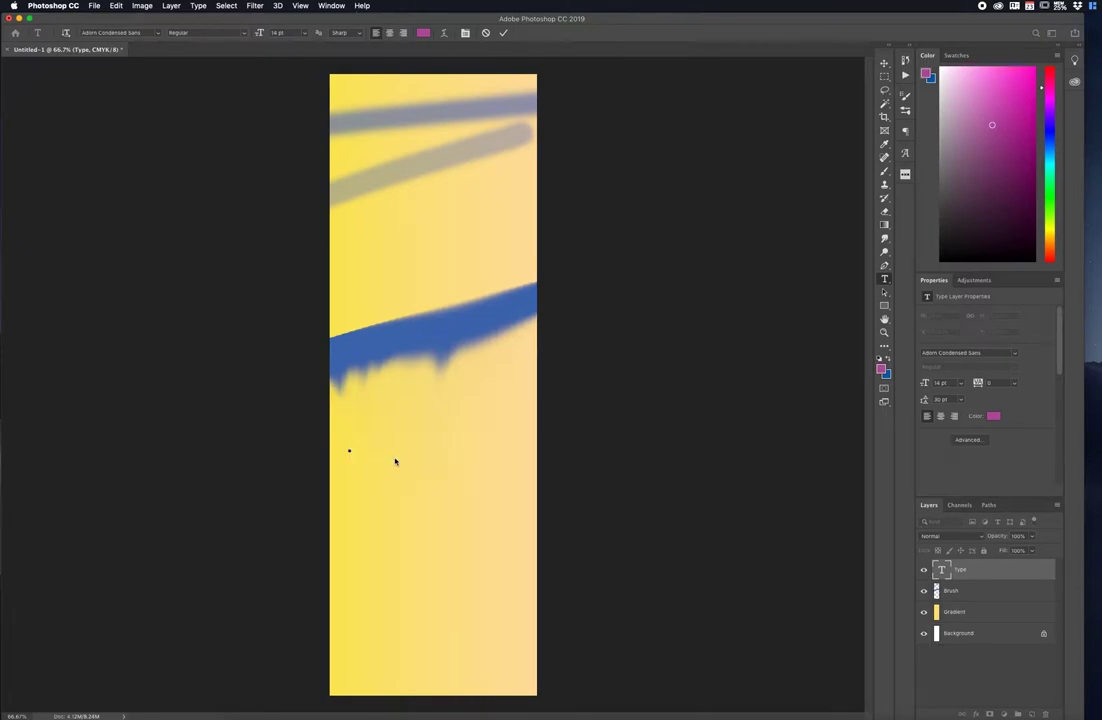
text(BIRTHDAY)
key(BackSpace)
key(BackSpace)
key(BackSpace)
key(BackSpace)
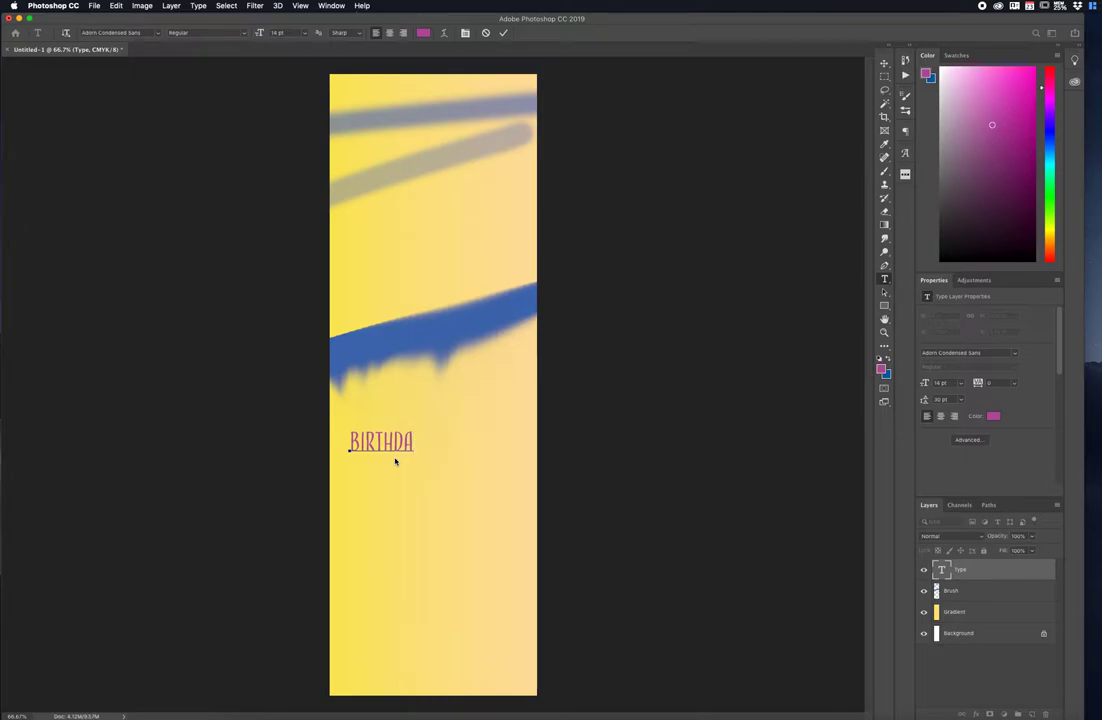
key(BackSpace)
key(BackSpace)
key(BackSpace)
key(BackSpace)
text(HAPPY BIRTHDAY)
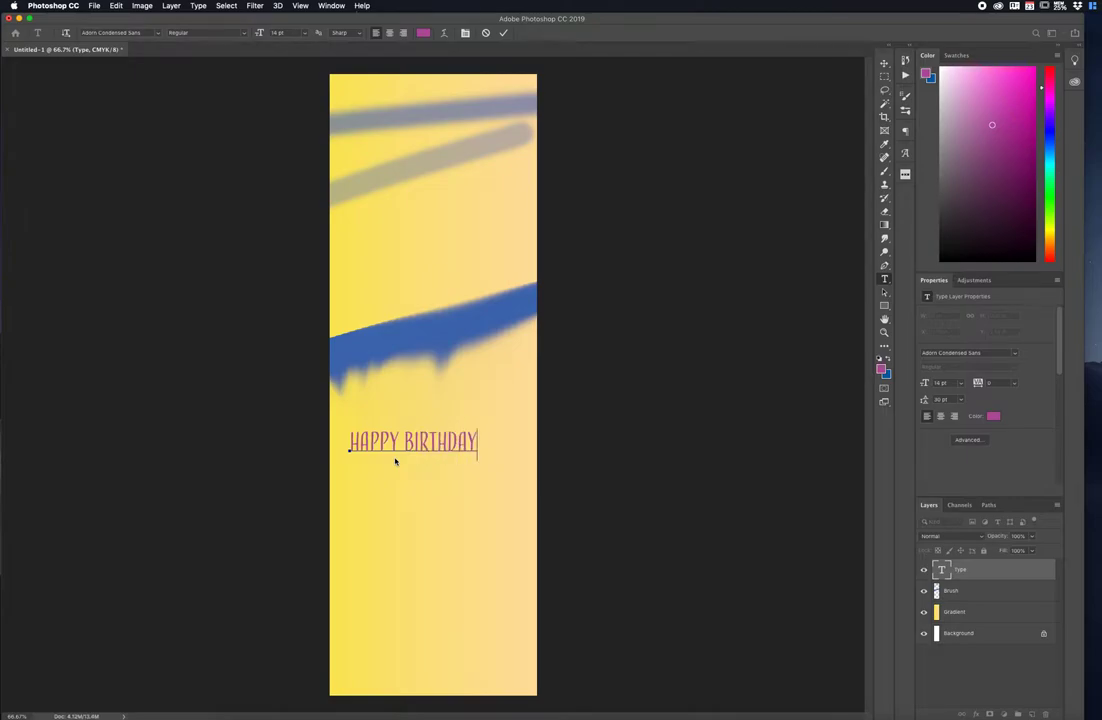
click(505, 34)
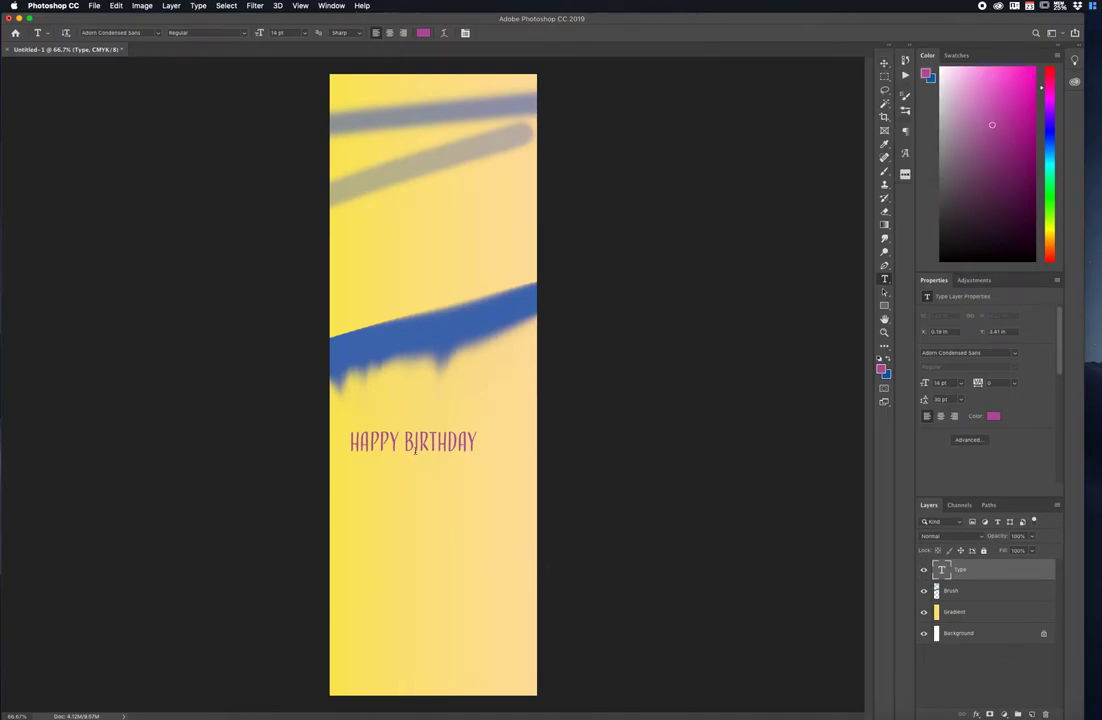
Step: Move HAPPY BIRTHDAY down to the lower middle of the card, settling at Y 4.42 in
key(v)
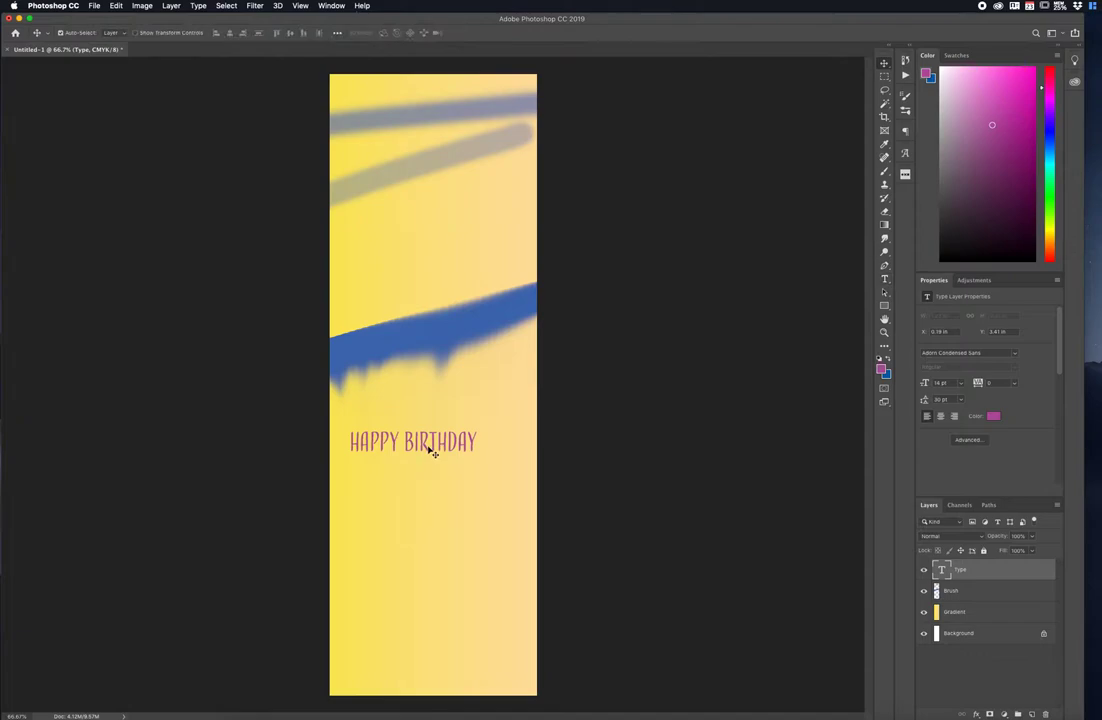
drag(436, 449, 448, 552)
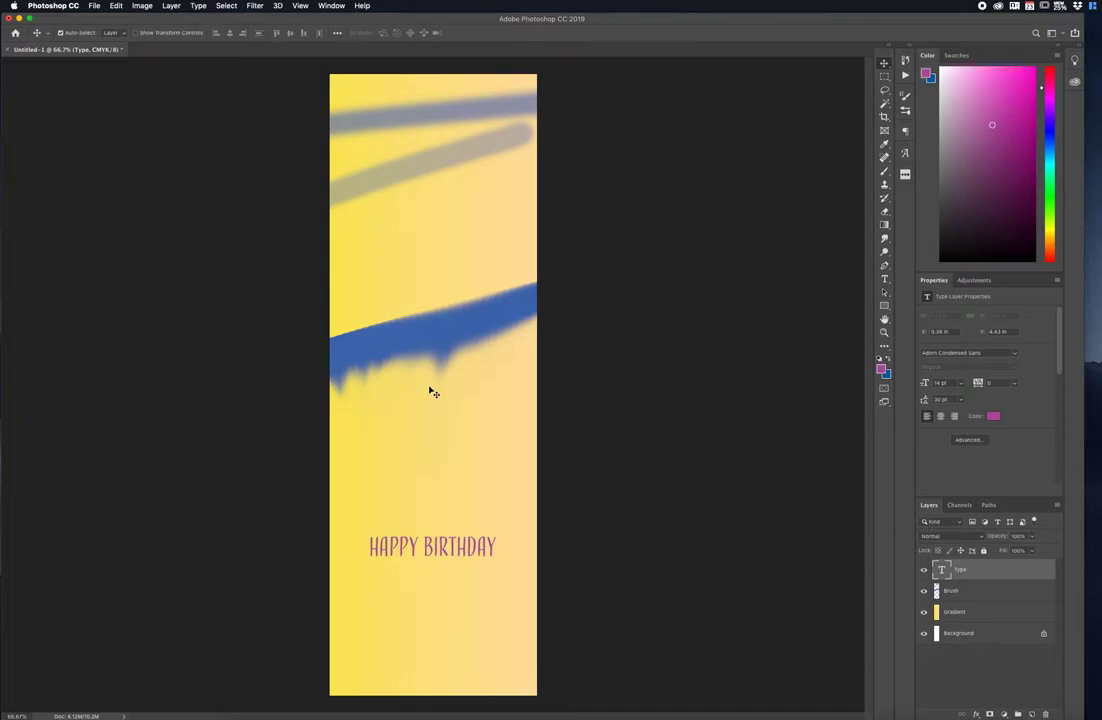
click(299, 7)
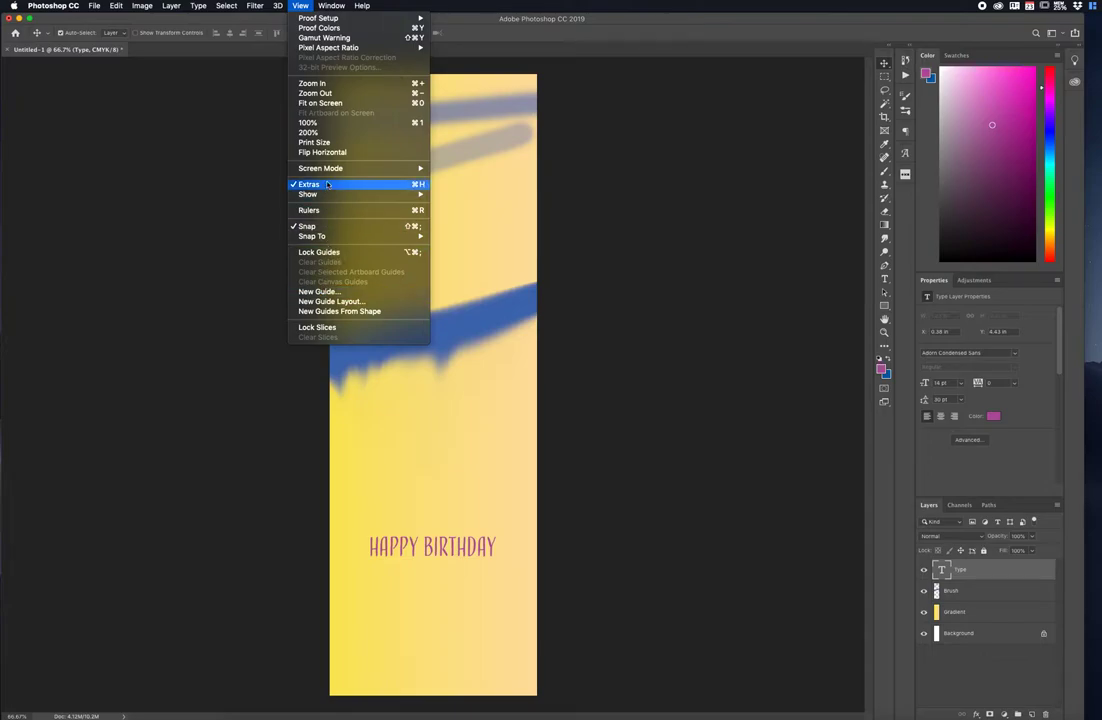
mouse_move(331, 5)
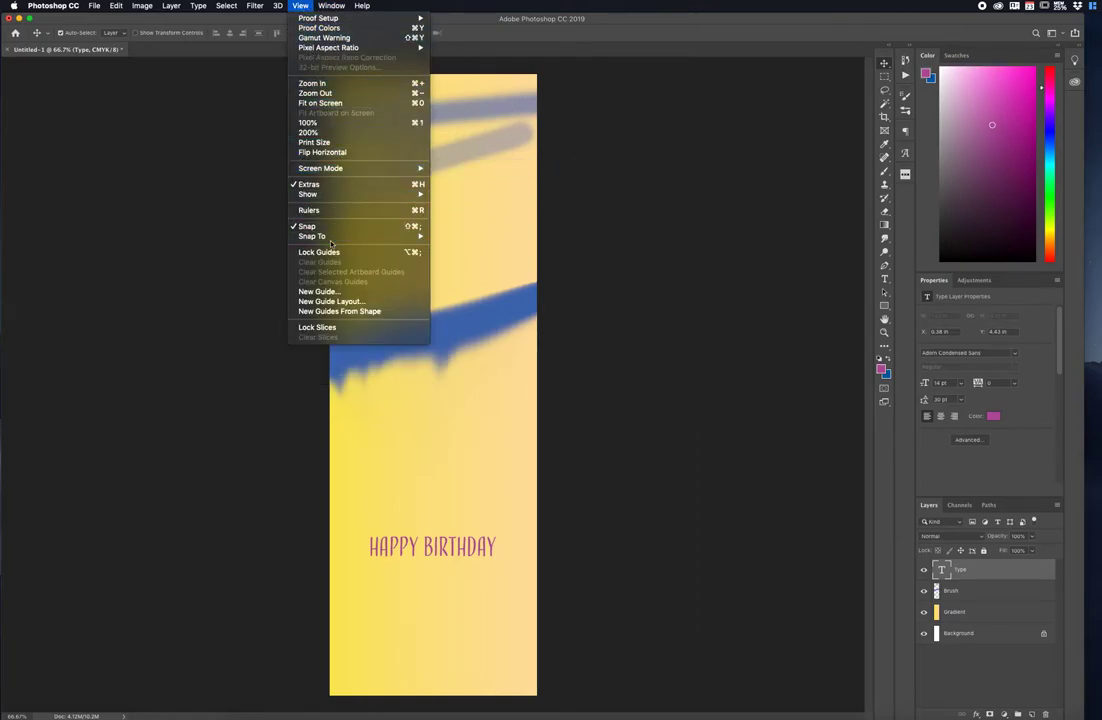
mouse_move(330, 237)
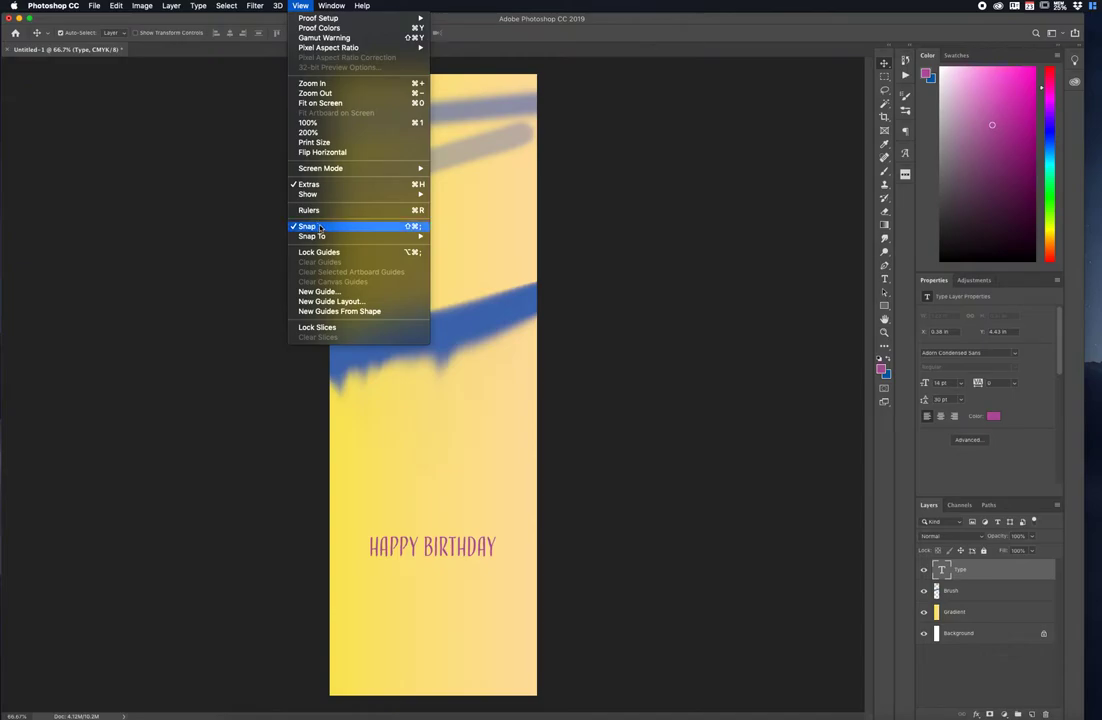
click(300, 5)
mouse_move(464, 551)
mouse_down()
mouse_move(476, 549)
mouse_move(465, 548)
mouse_up()
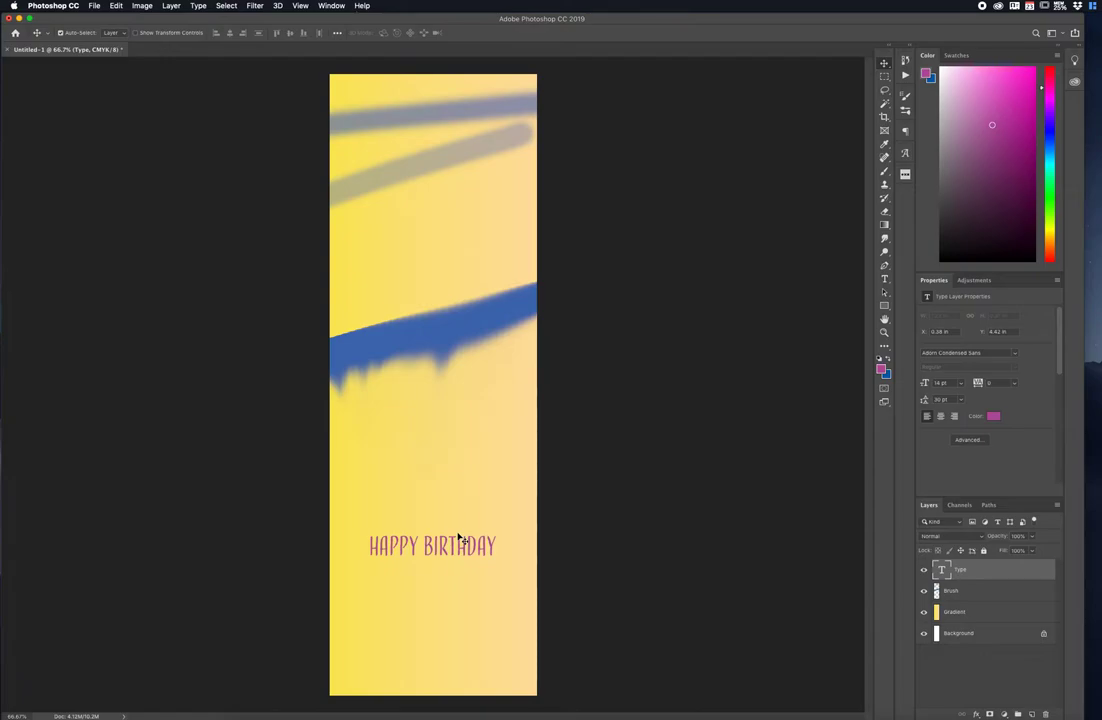
Step: Scale HAPPY BIRTHDAY up from its centre to about 20.33 pt and re-centre it across the card
key(super)
key(super+t)
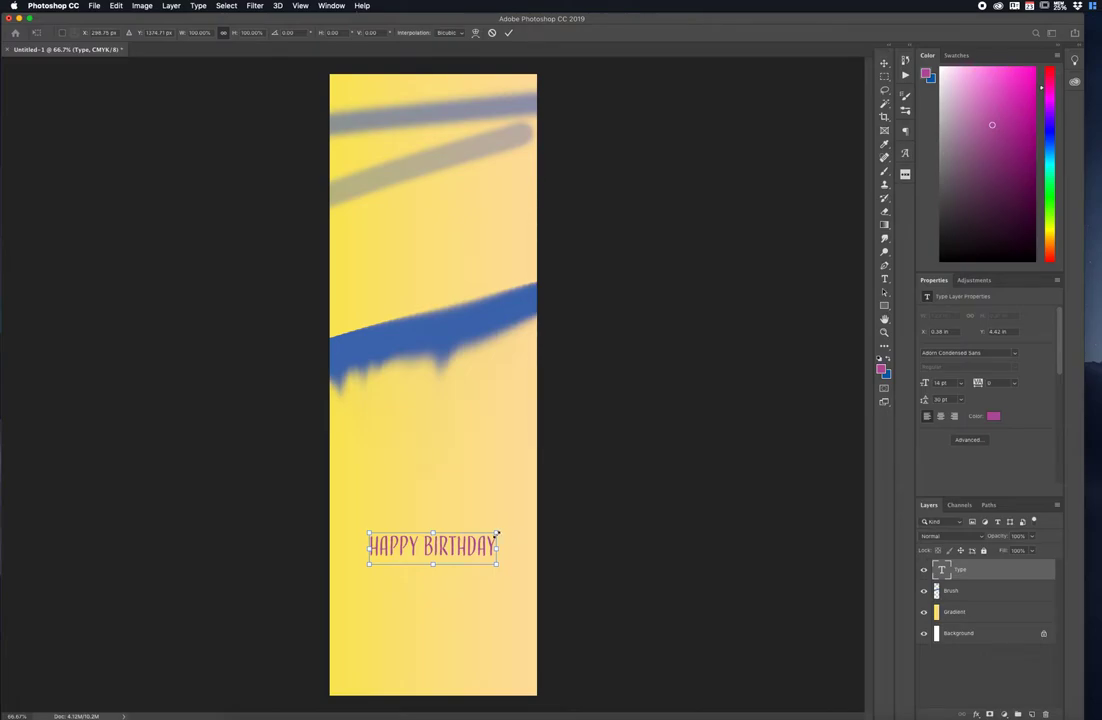
drag(497, 535, 527, 522)
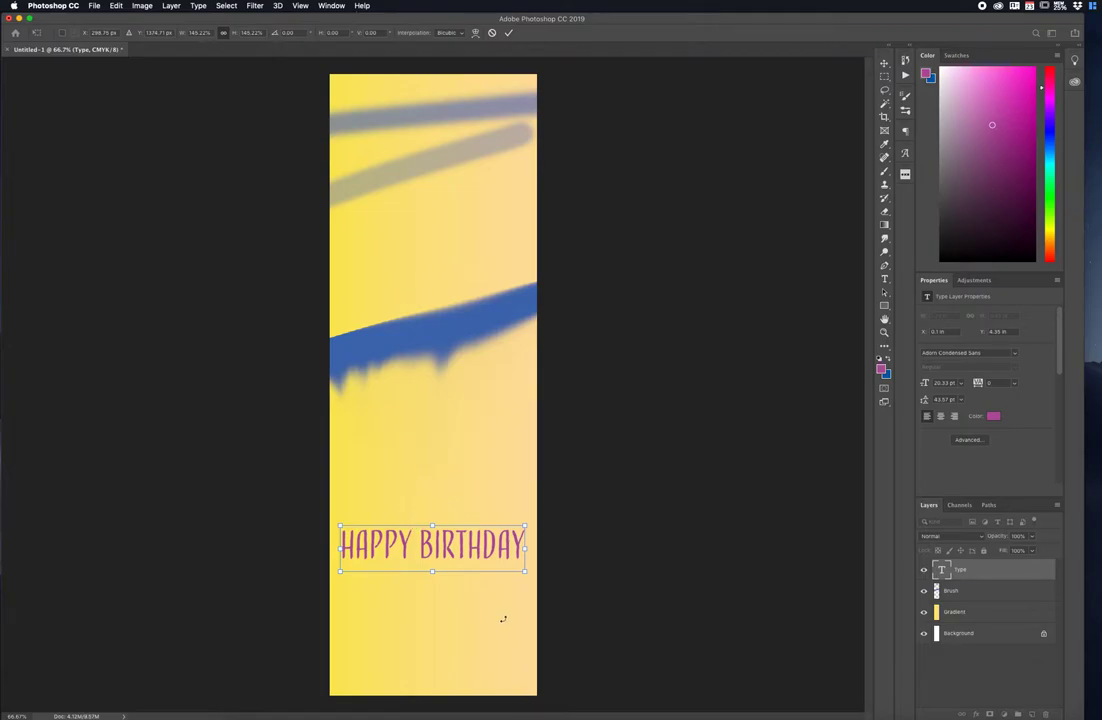
key(Return)
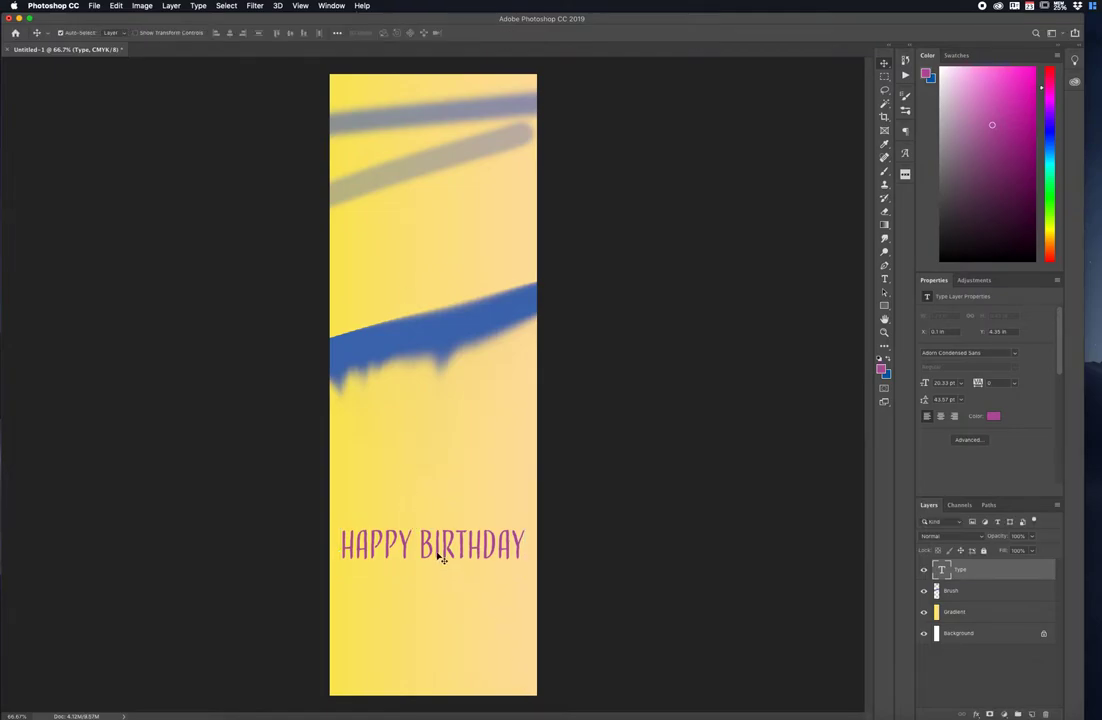
mouse_move(441, 546)
mouse_down()
mouse_move(440, 535)
mouse_move(440, 547)
mouse_up()
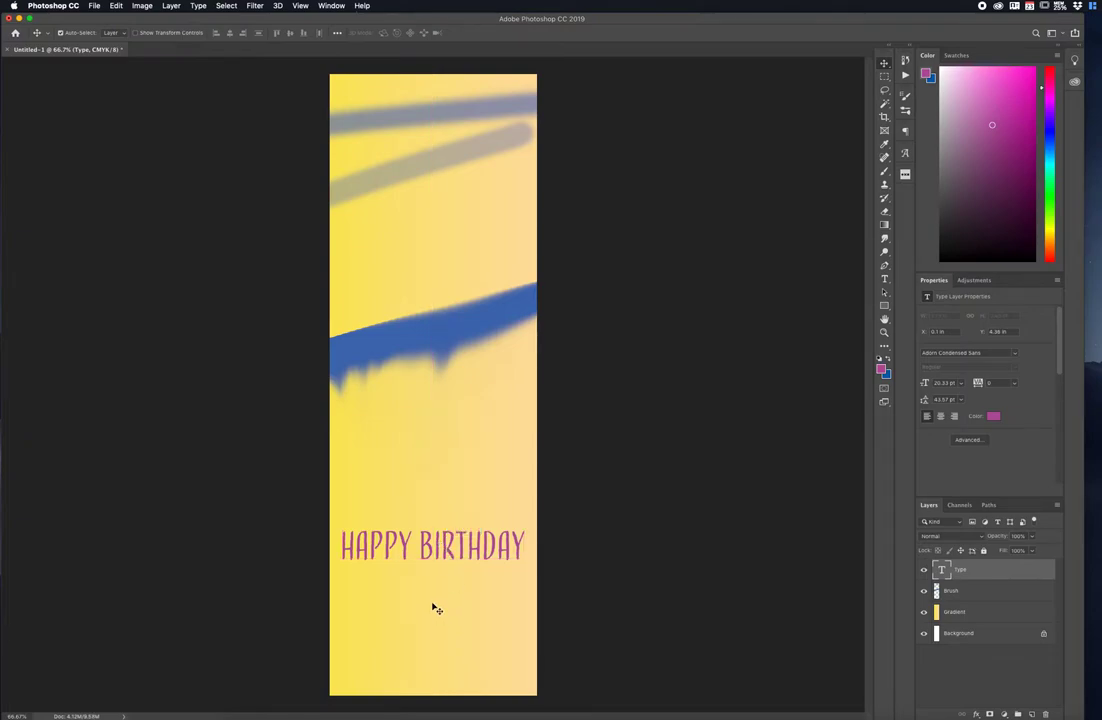
key(t)
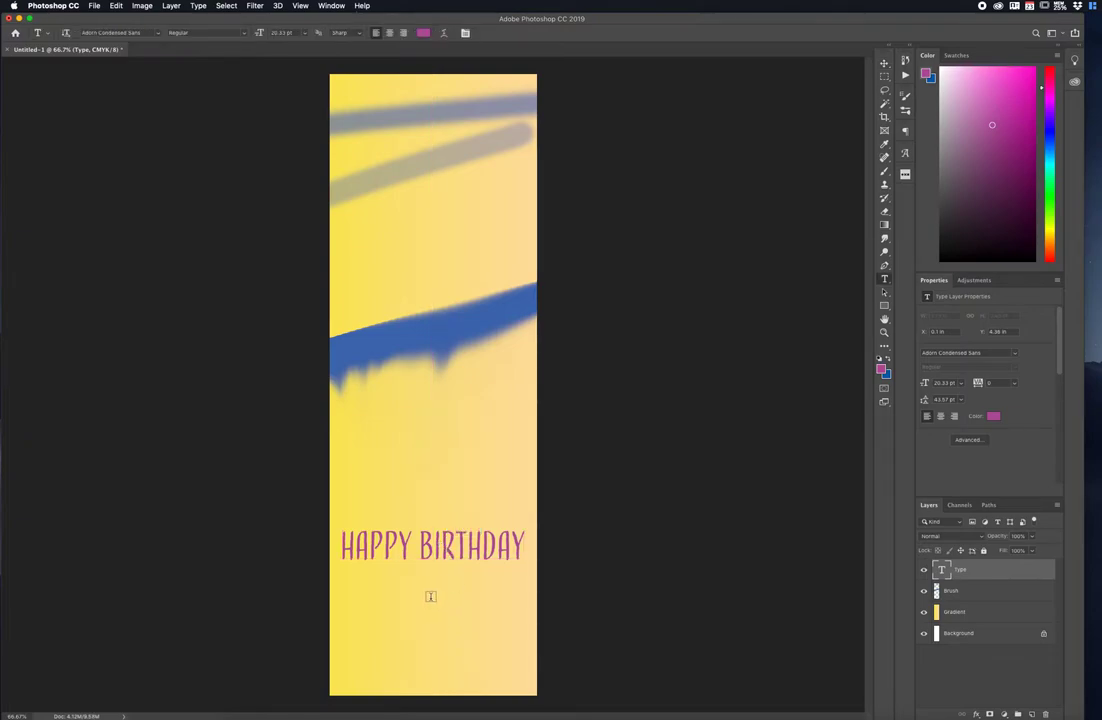
click(390, 613)
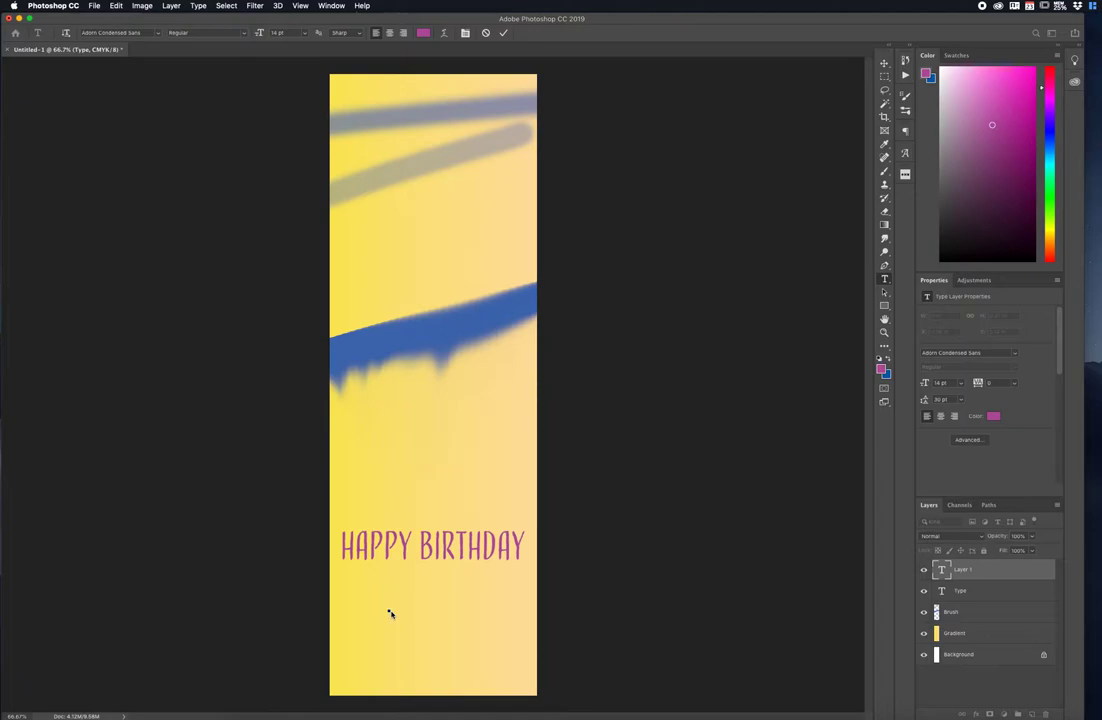
text(1990)
key(BackSpace)
key(BackSpace)
key(BackSpace)
key(BackSpace)
click(487, 33)
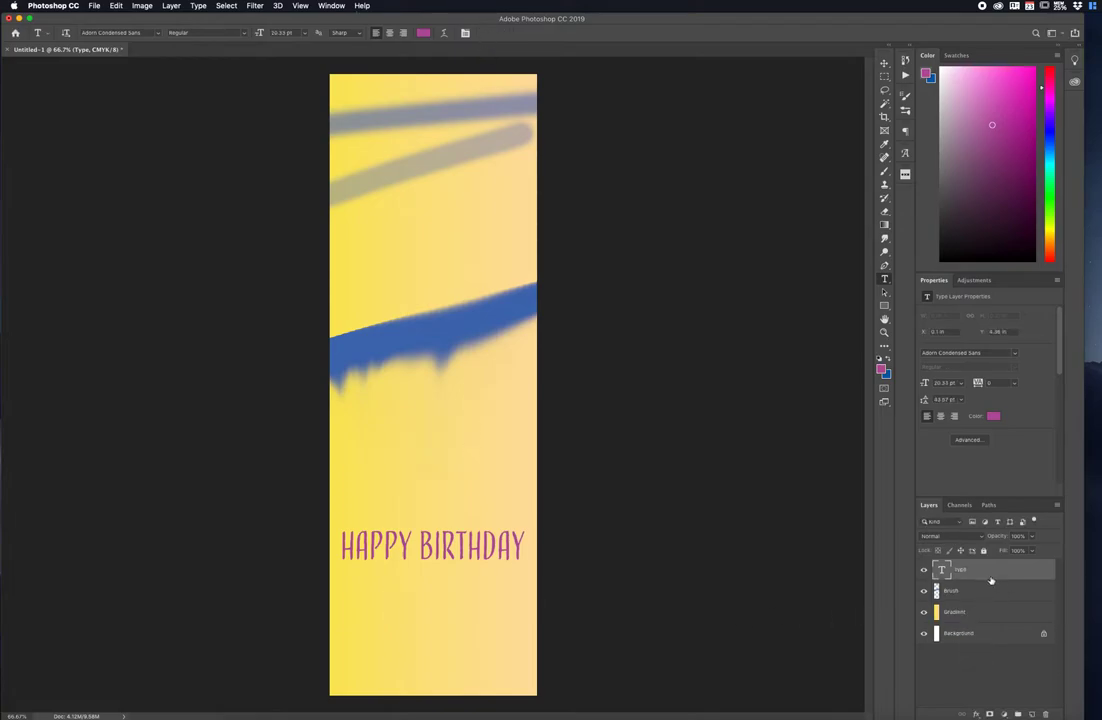
click(368, 614)
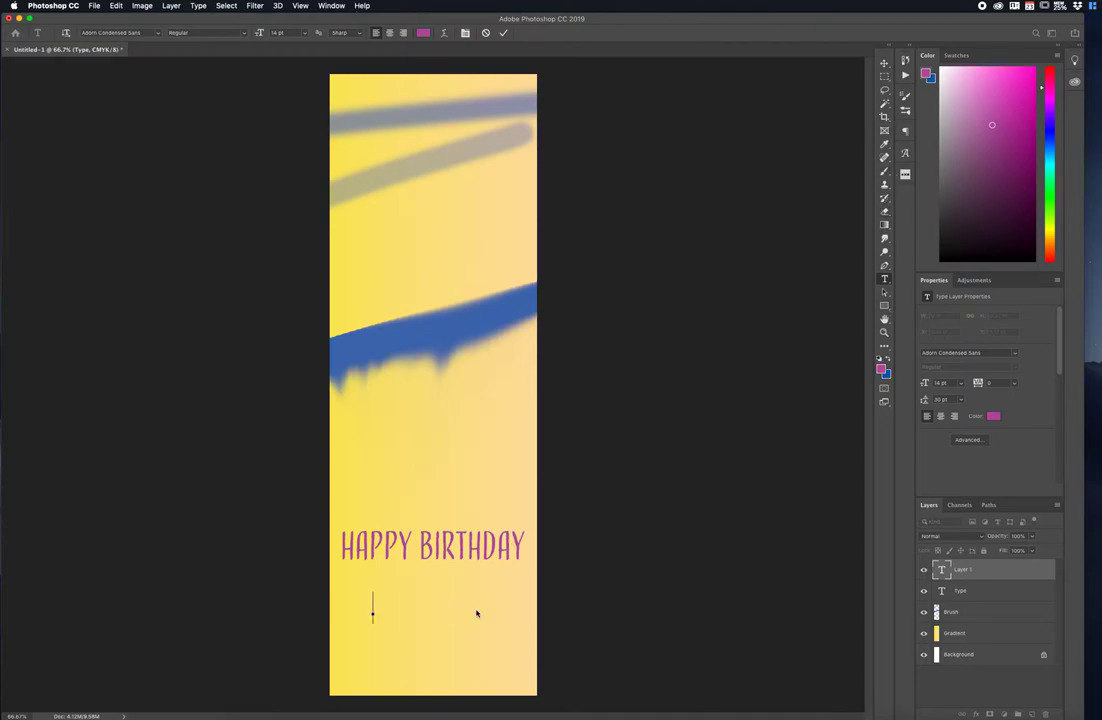
text(JFDKSJLFKD)
key(BackSpace)
key(BackSpace)
key(BackSpace)
key(BackSpace)
key(BackSpace)
key(BackSpace)
key(BackSpace)
key(BackSpace)
key(BackSpace)
key(BackSpace)
text(FDSAFDS)
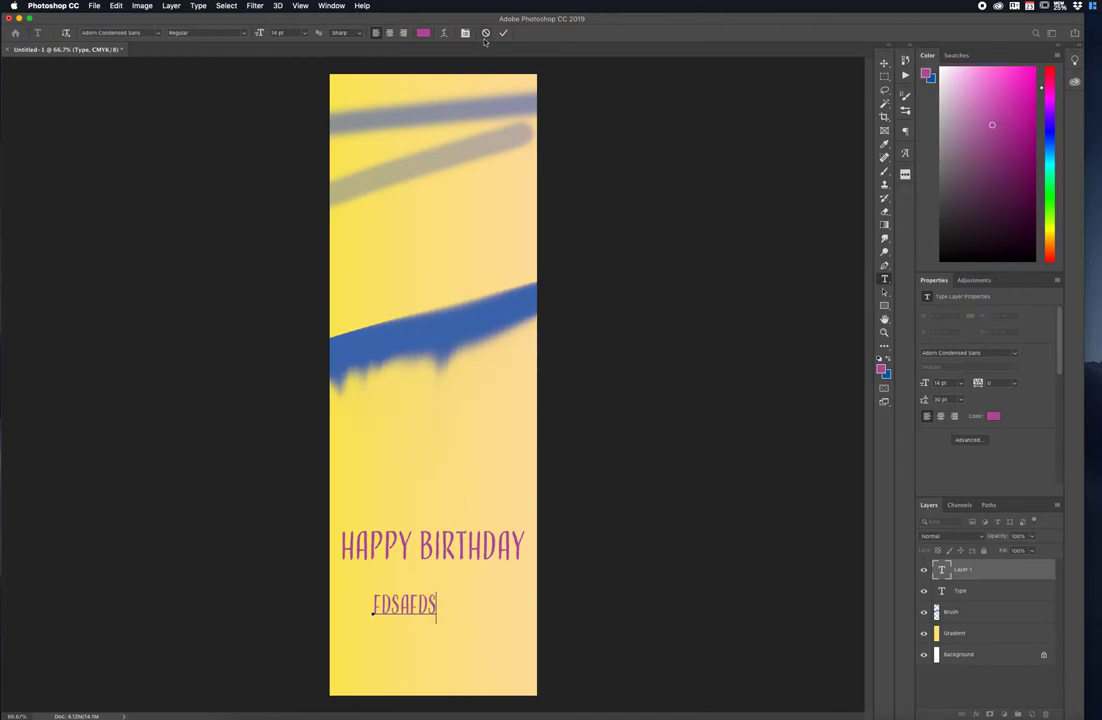
click(486, 33)
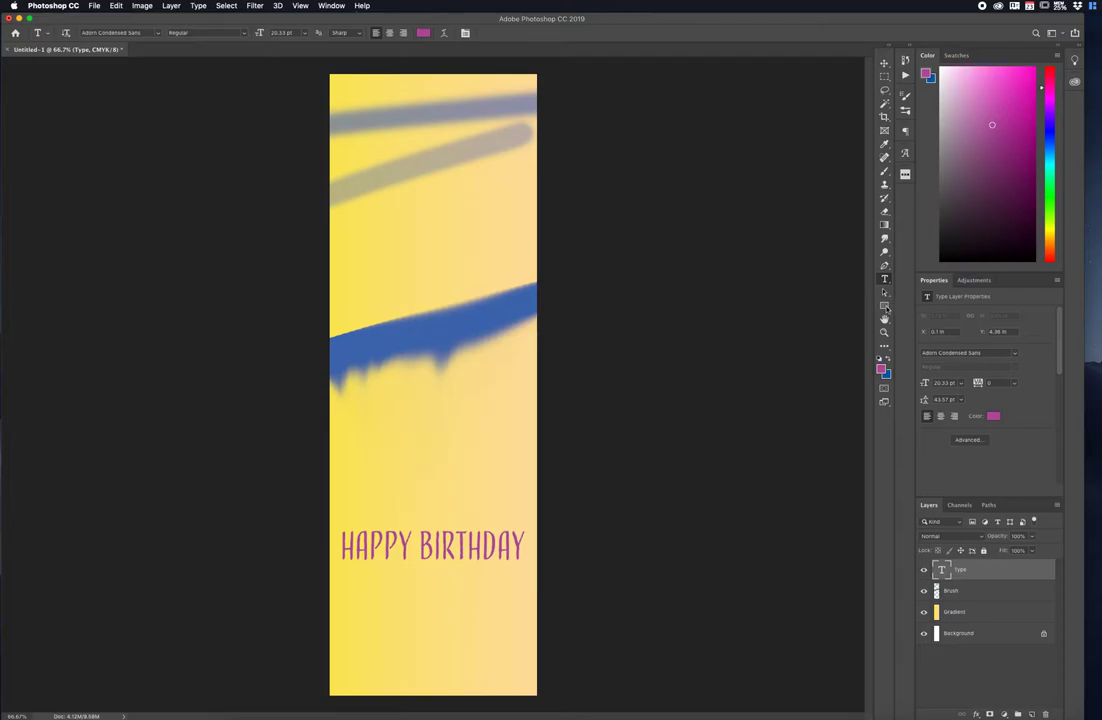
Step: Choose the Rectangle tool with a cyan fill from the swatches
click(884, 307)
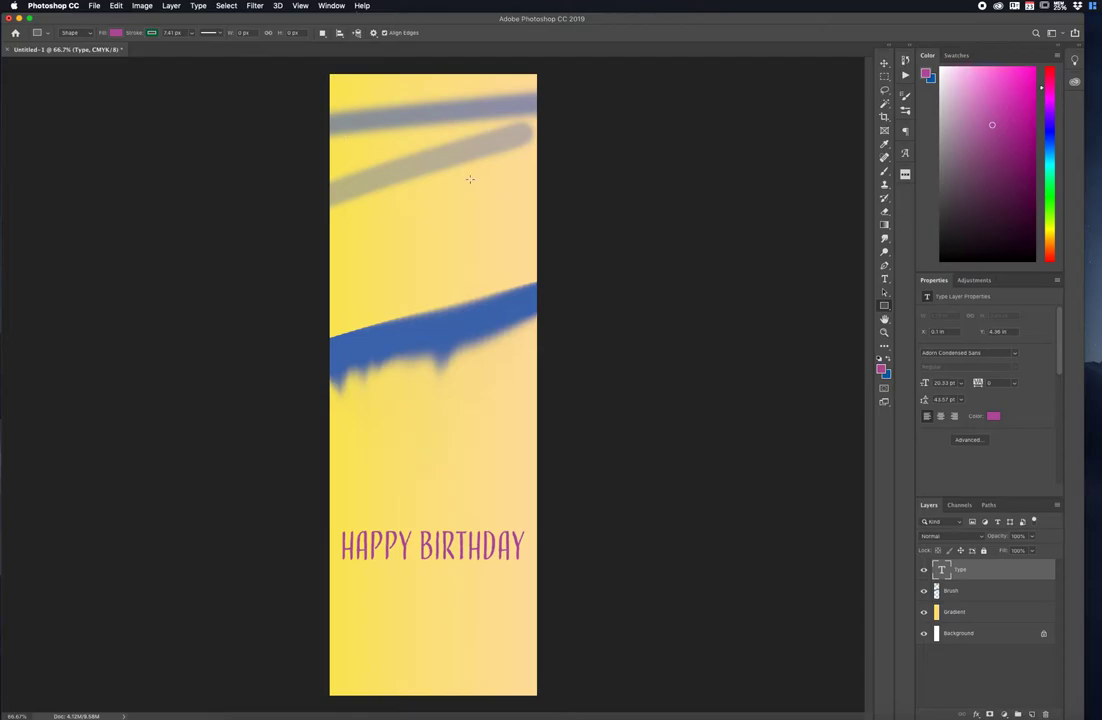
click(116, 33)
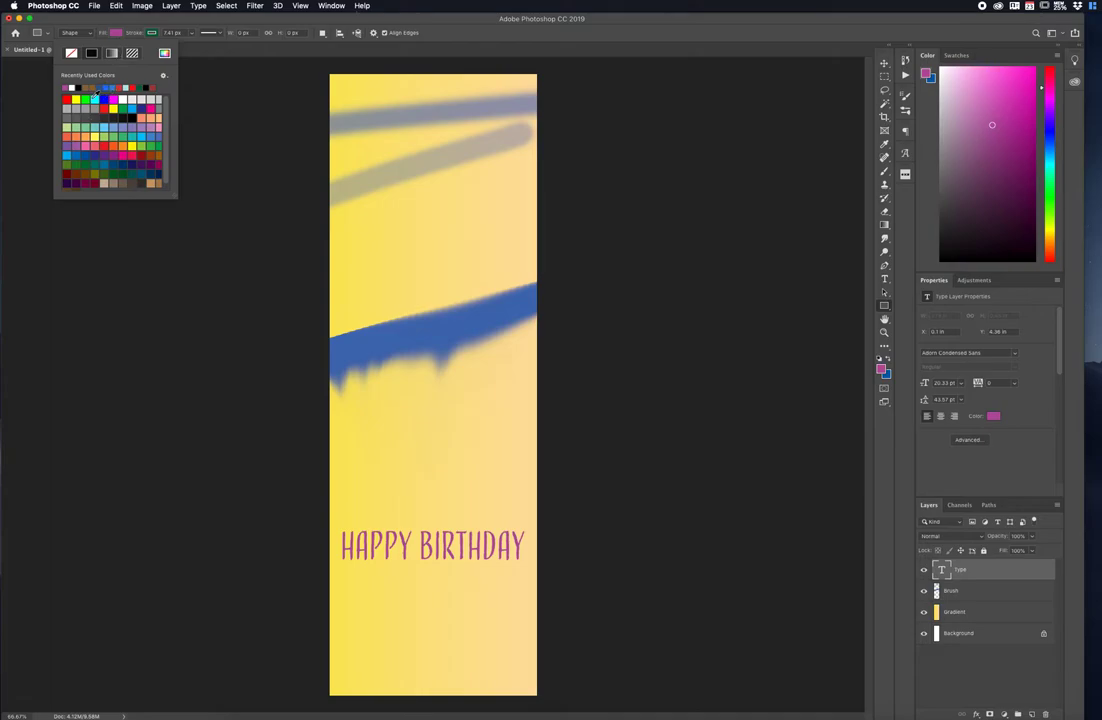
click(94, 98)
Step: Set the rectangle stroke to dark purple 540141 and drag a box across the card's top
click(152, 33)
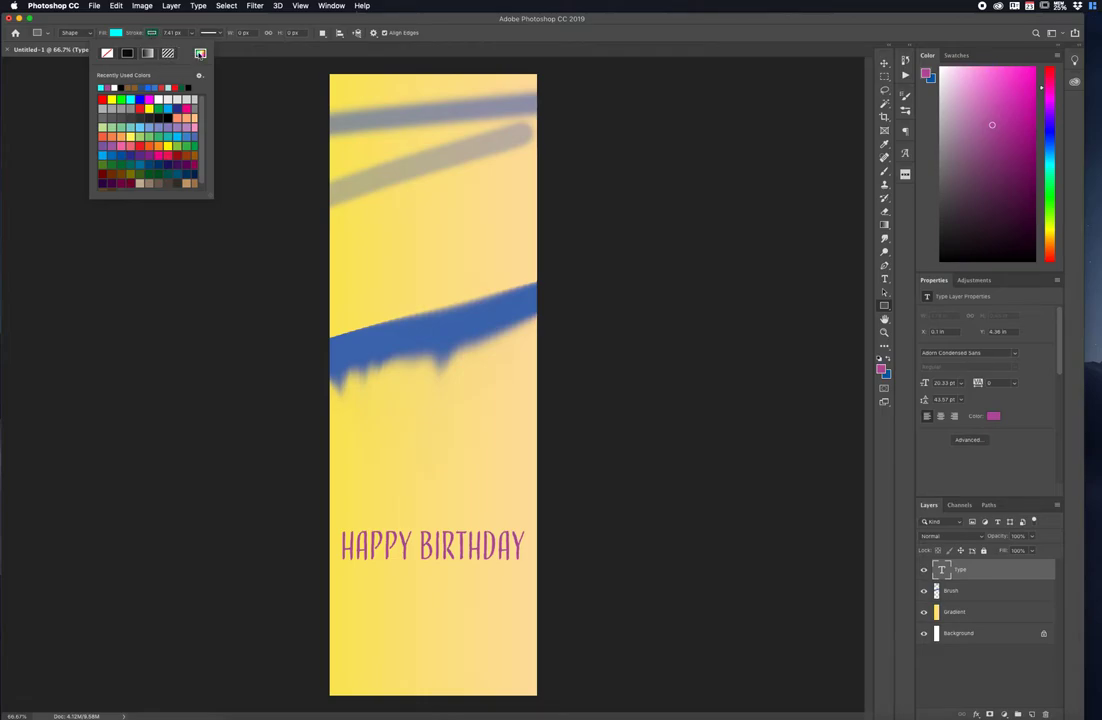
click(200, 53)
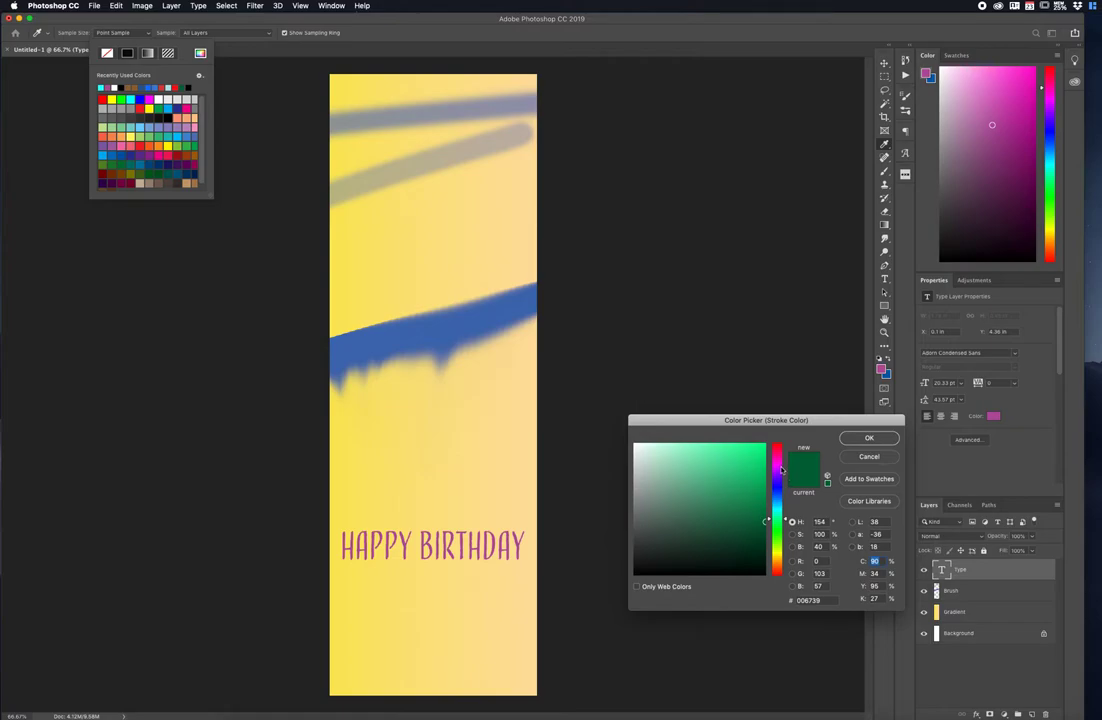
click(783, 462)
click(762, 527)
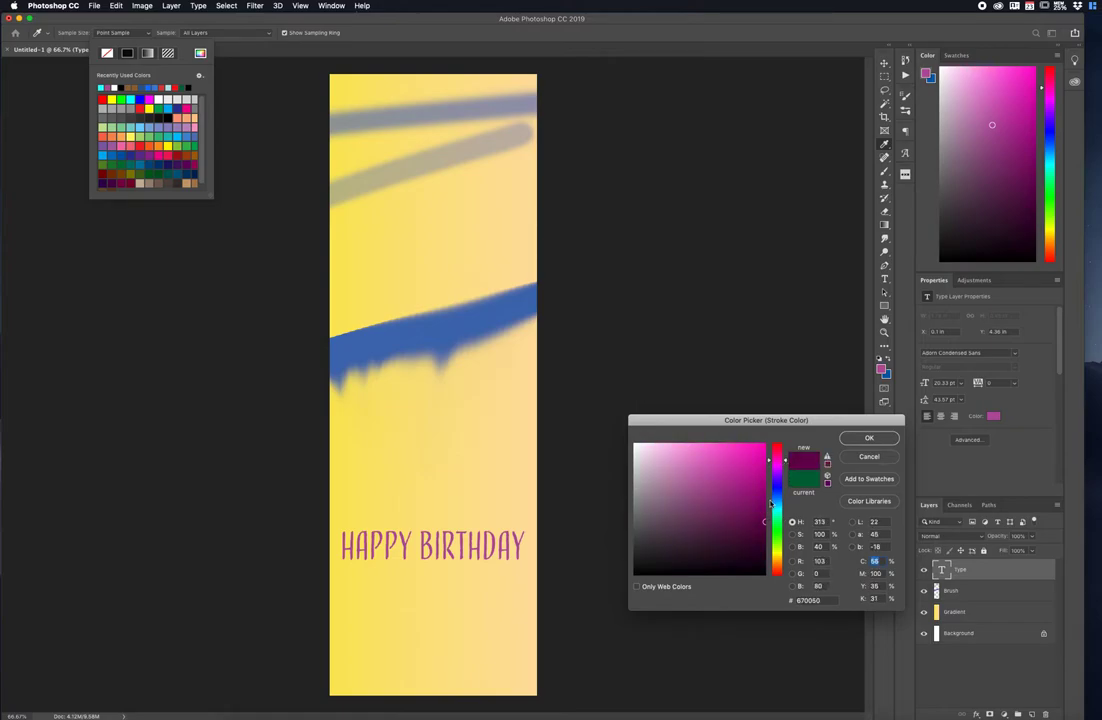
click(764, 532)
click(866, 439)
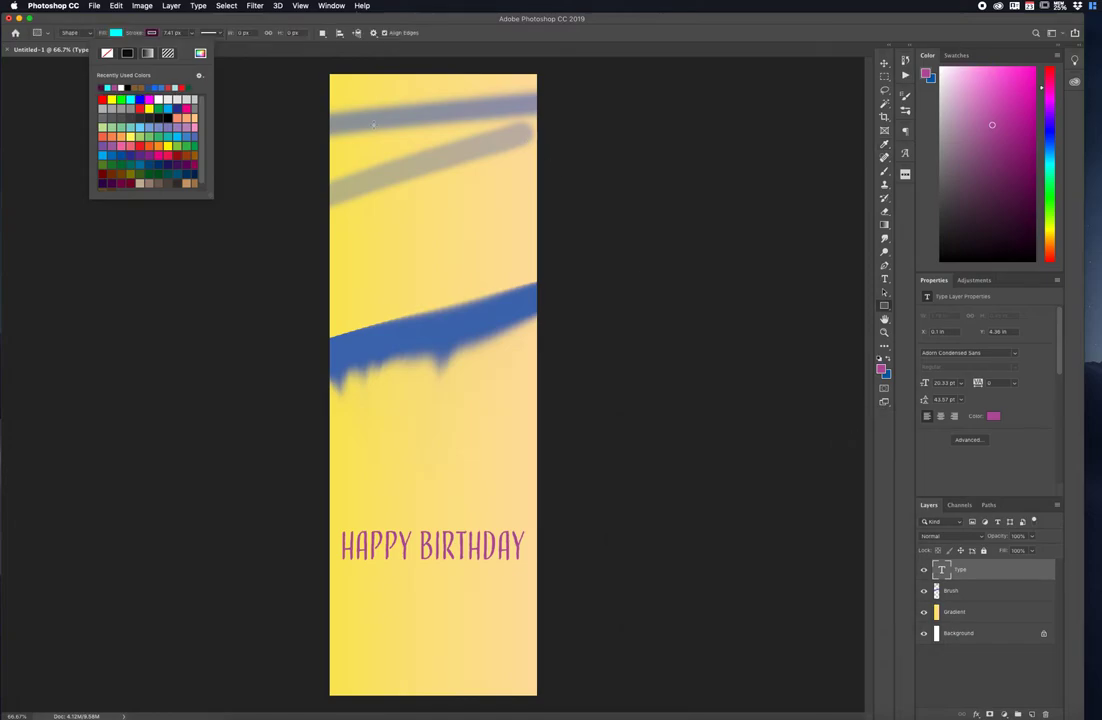
click(341, 85)
drag(341, 84, 526, 210)
Step: Nudge Rectangle 1 into place at X 32 px, Y 23 px near the card's top
key(shift)
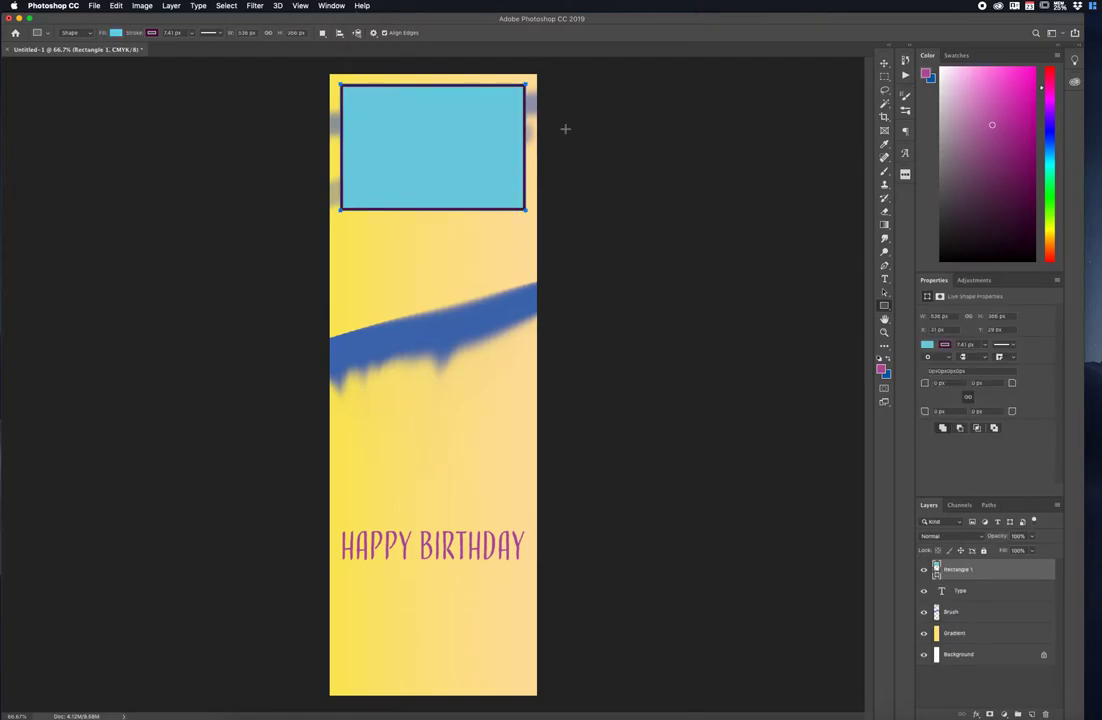
key(v)
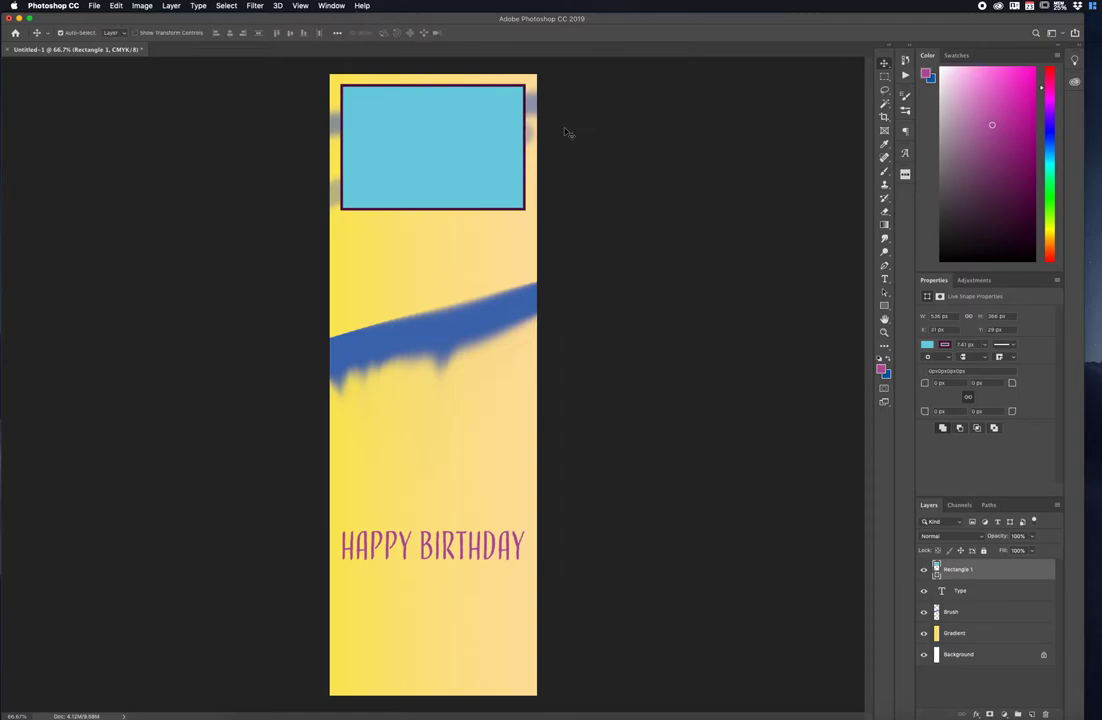
mouse_move(421, 131)
mouse_down()
mouse_move(413, 137)
mouse_move(418, 128)
mouse_up()
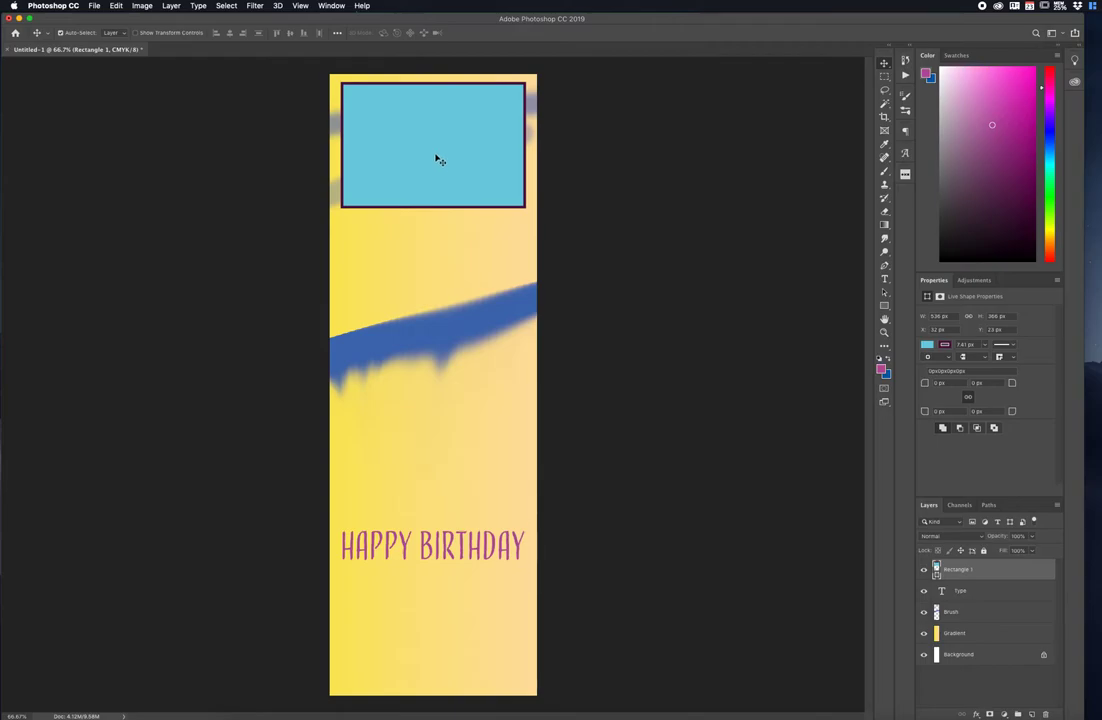
Step: Duplicate the photo box as Rectangle 1 copy, aligned directly below the original at Y 404 px
drag(431, 152, 489, 279)
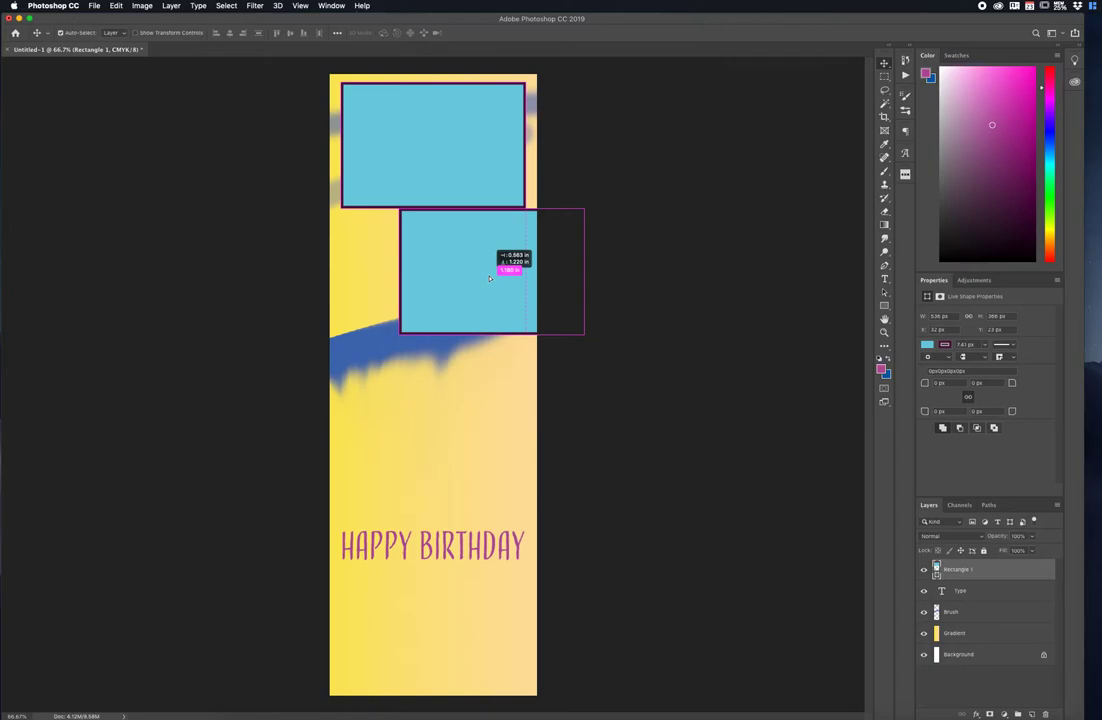
drag(489, 279, 486, 283)
key(shift)
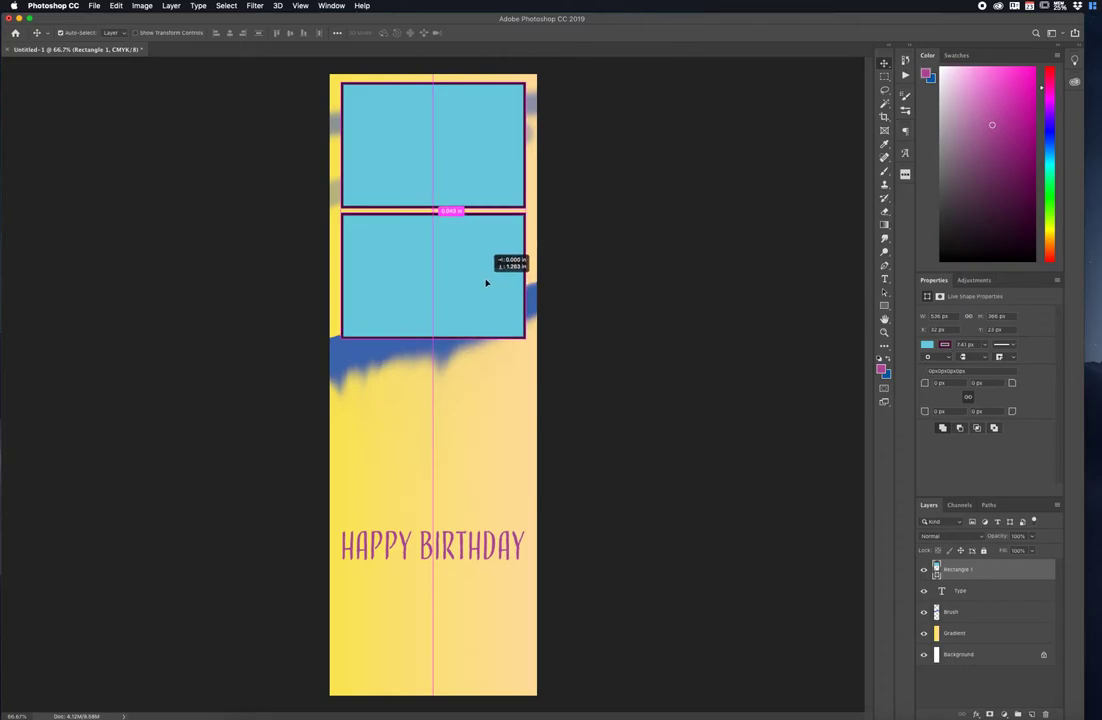
drag(486, 283, 487, 289)
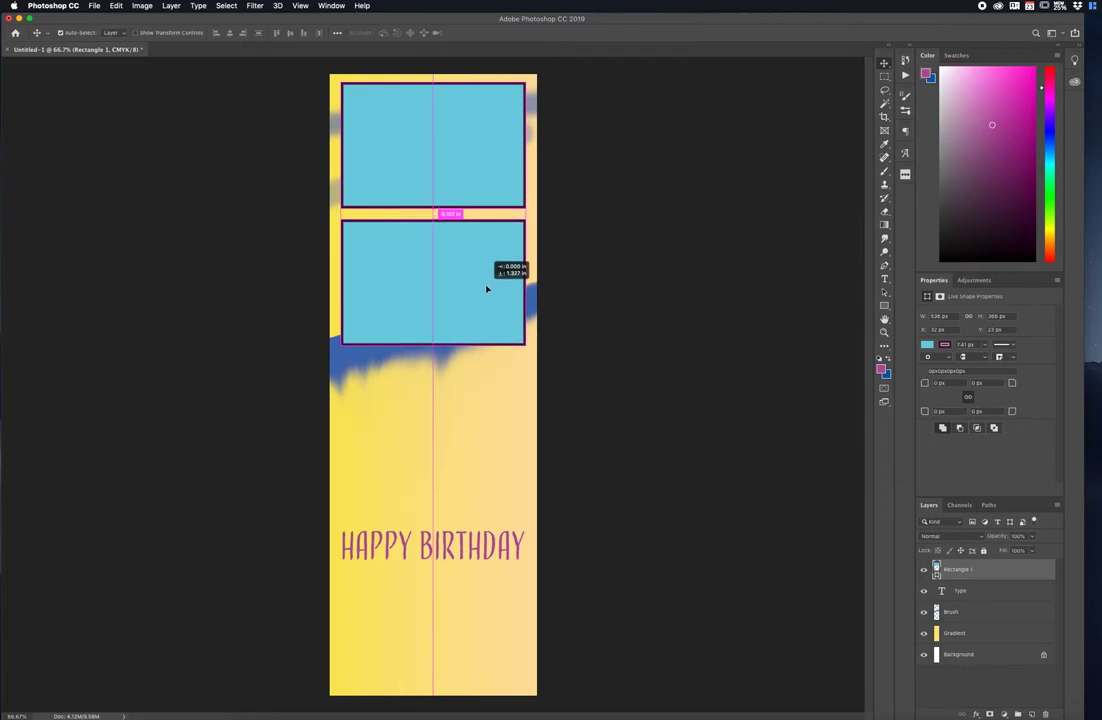
mouse_move(487, 289)
mouse_down()
mouse_move(485, 273)
mouse_move(485, 303)
mouse_move(484, 284)
mouse_up()
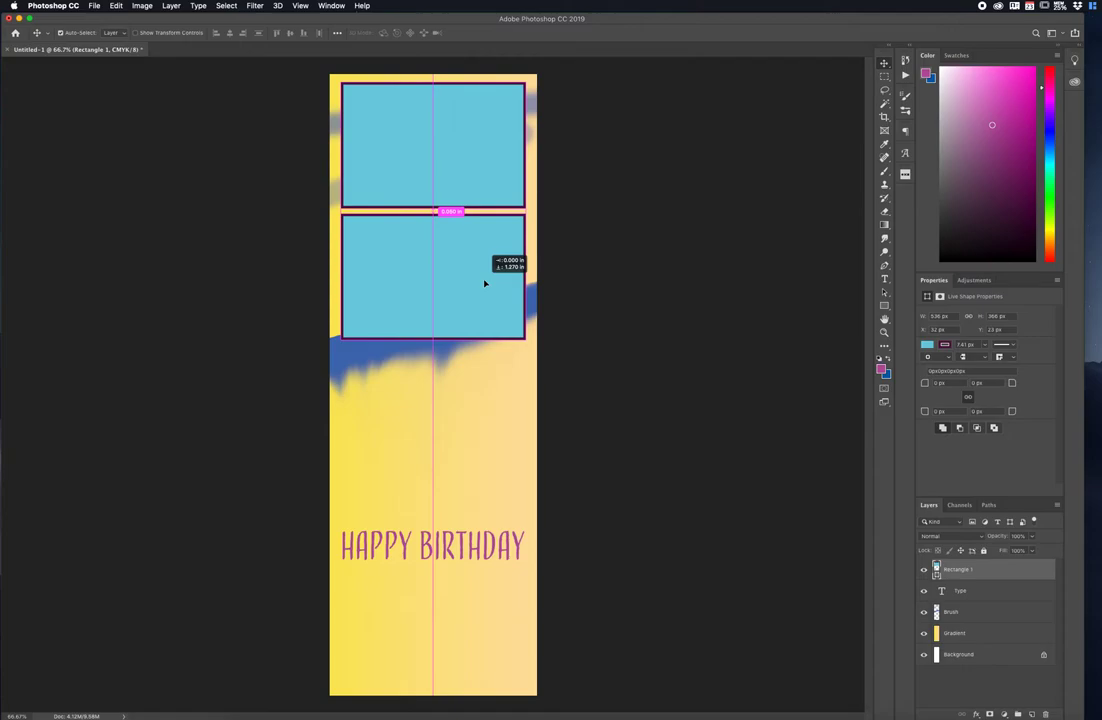
drag(484, 284, 485, 288)
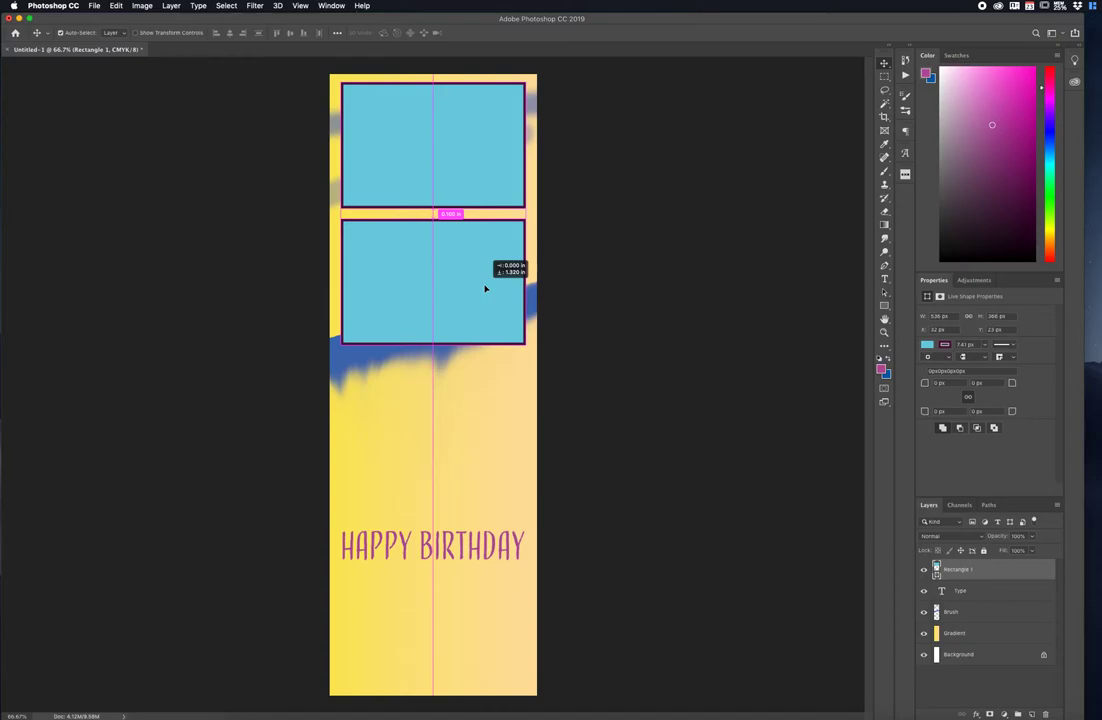
drag(485, 289, 485, 284)
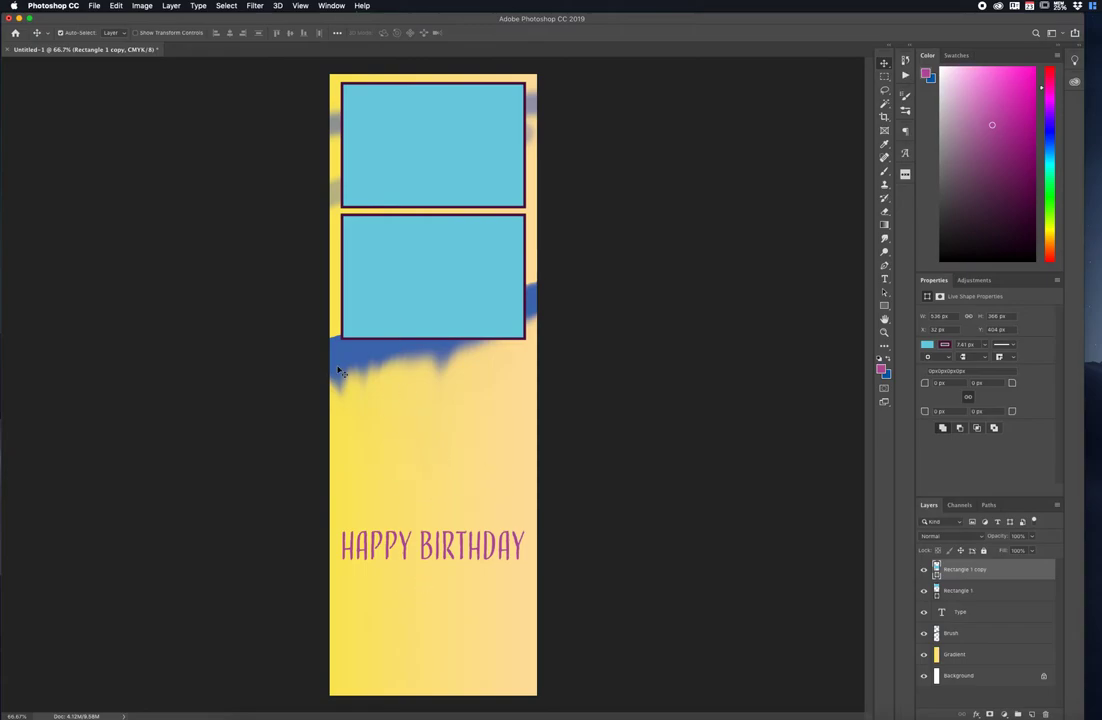
Step: From Rectangle 1 copy, duplicate a third box and space it evenly below the second
click(406, 128)
click(411, 268)
click(994, 582)
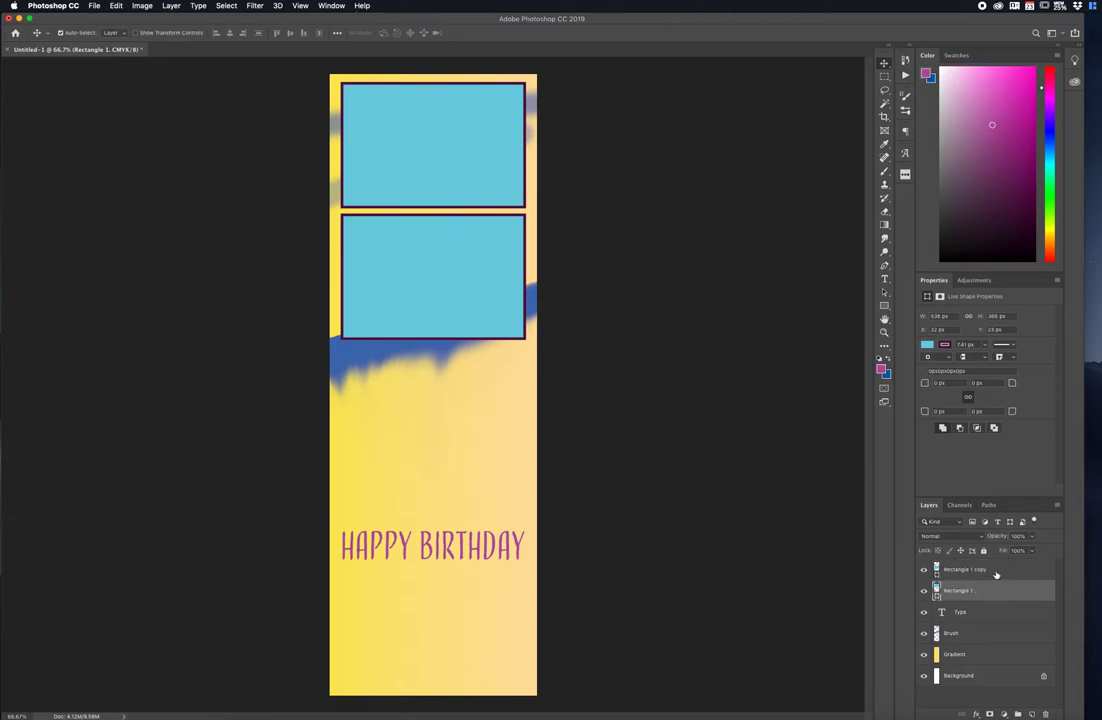
click(997, 572)
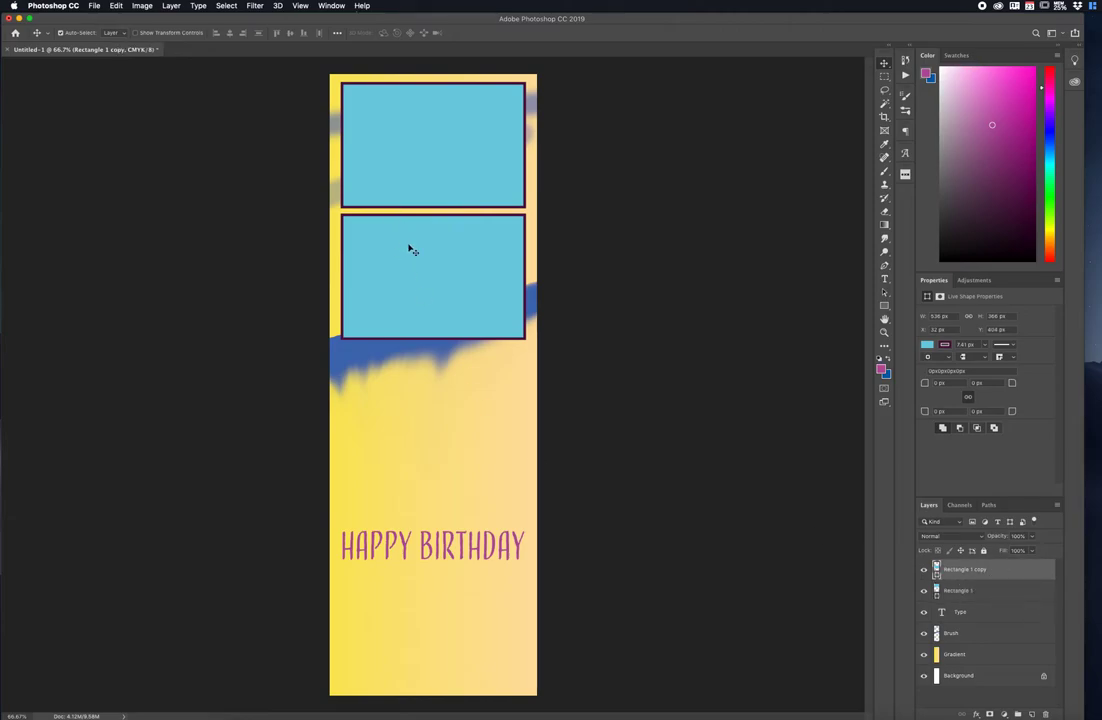
drag(411, 249, 428, 381)
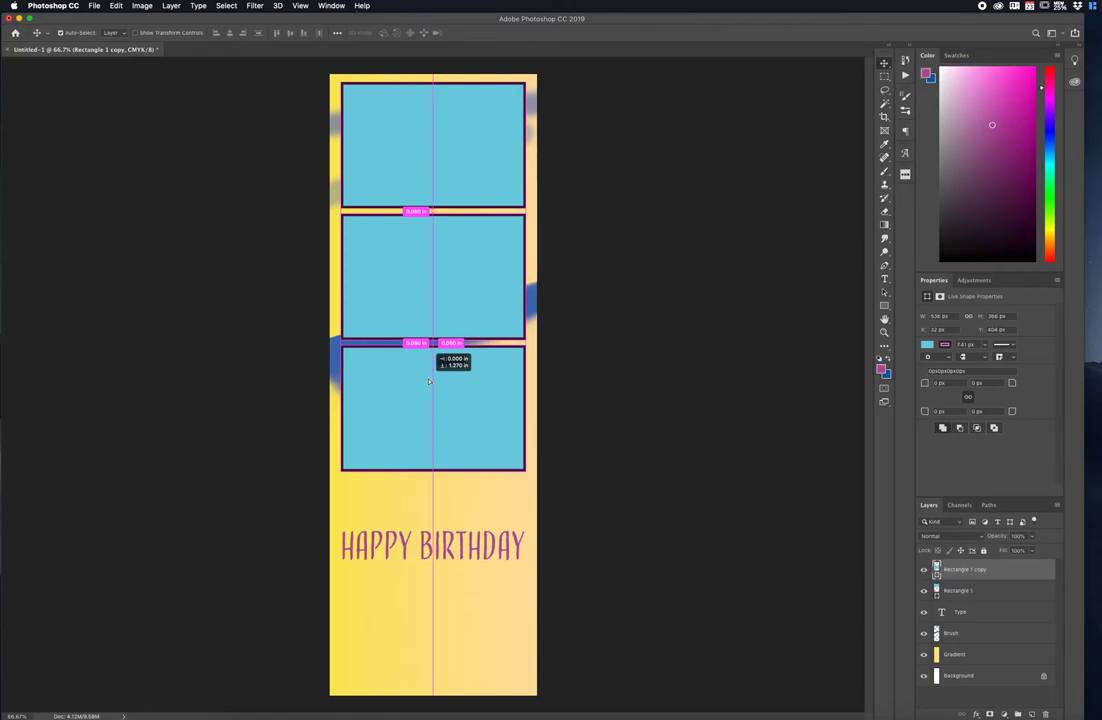
mouse_move(428, 381)
mouse_down()
mouse_move(445, 327)
mouse_move(450, 357)
mouse_move(445, 332)
mouse_move(434, 366)
mouse_up()
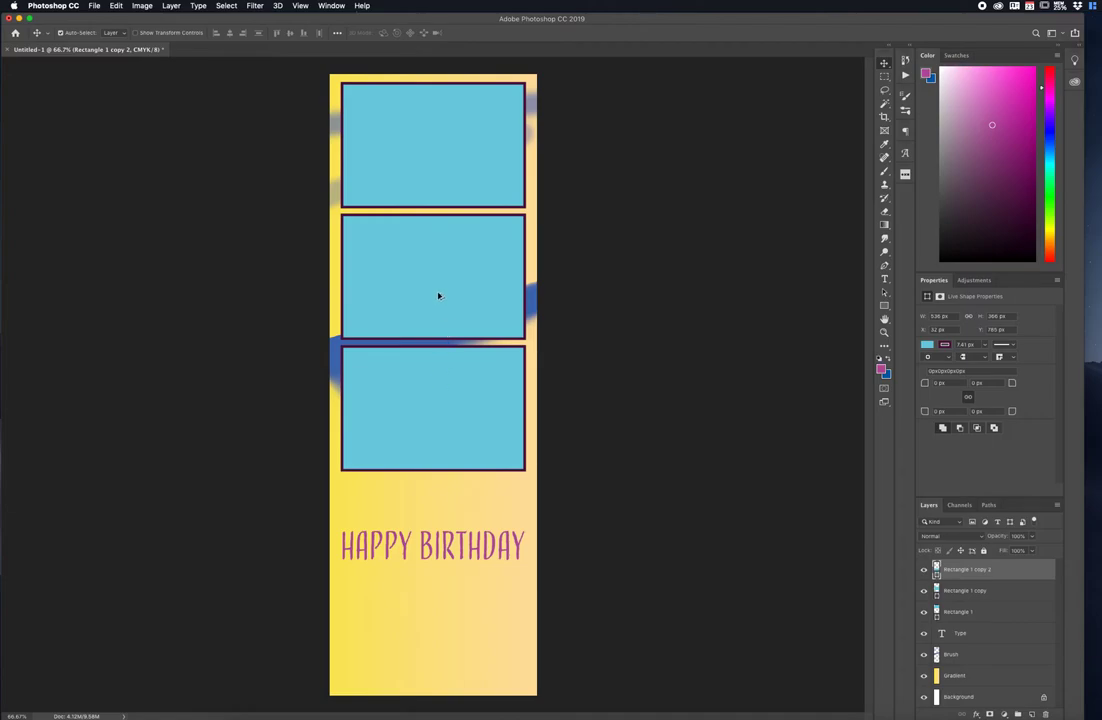
Step: Undo the stray sideways duplicate and reselect the Rectangle 1 layer
drag(436, 290, 465, 291)
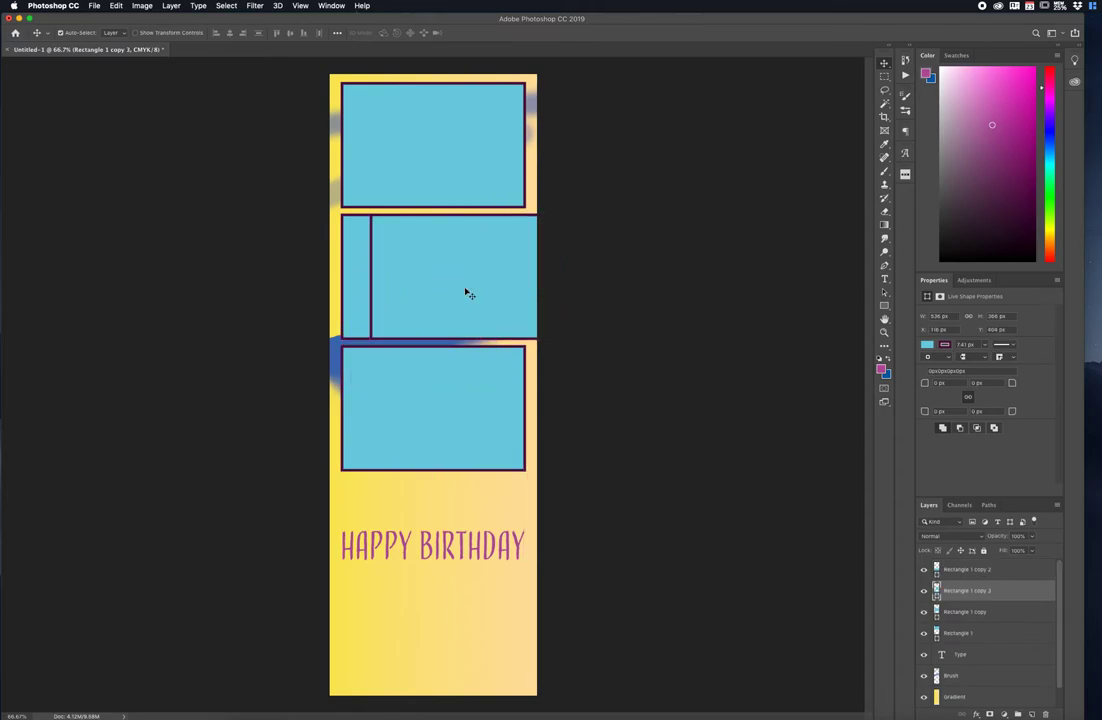
key(super+z)
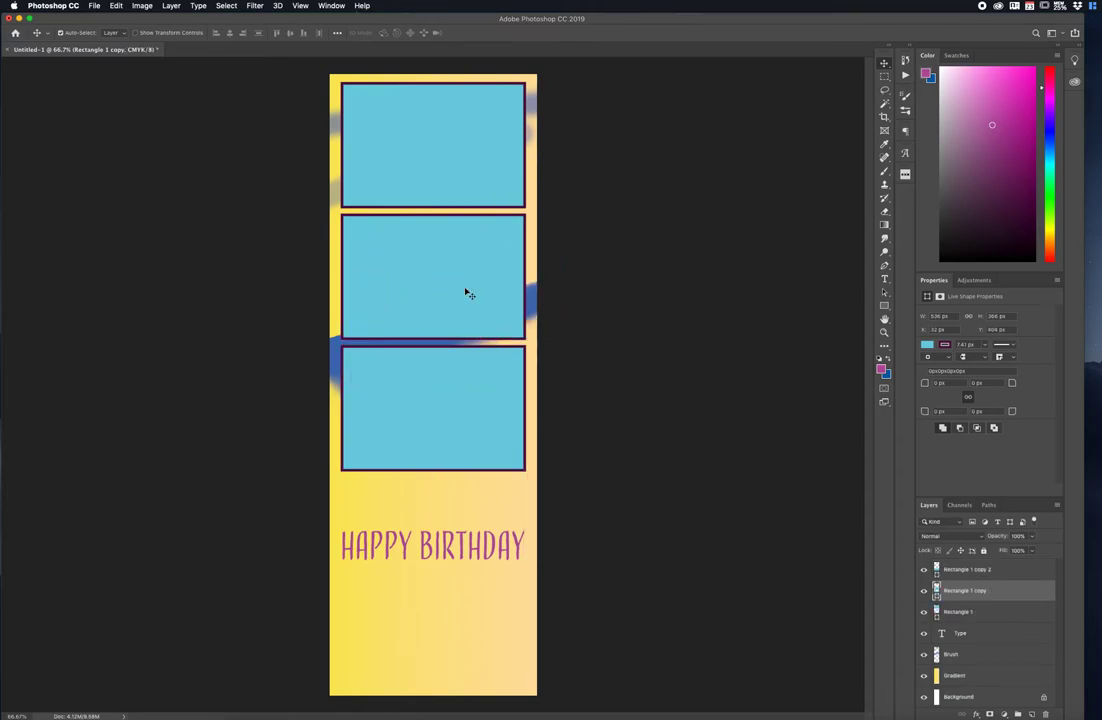
click(995, 612)
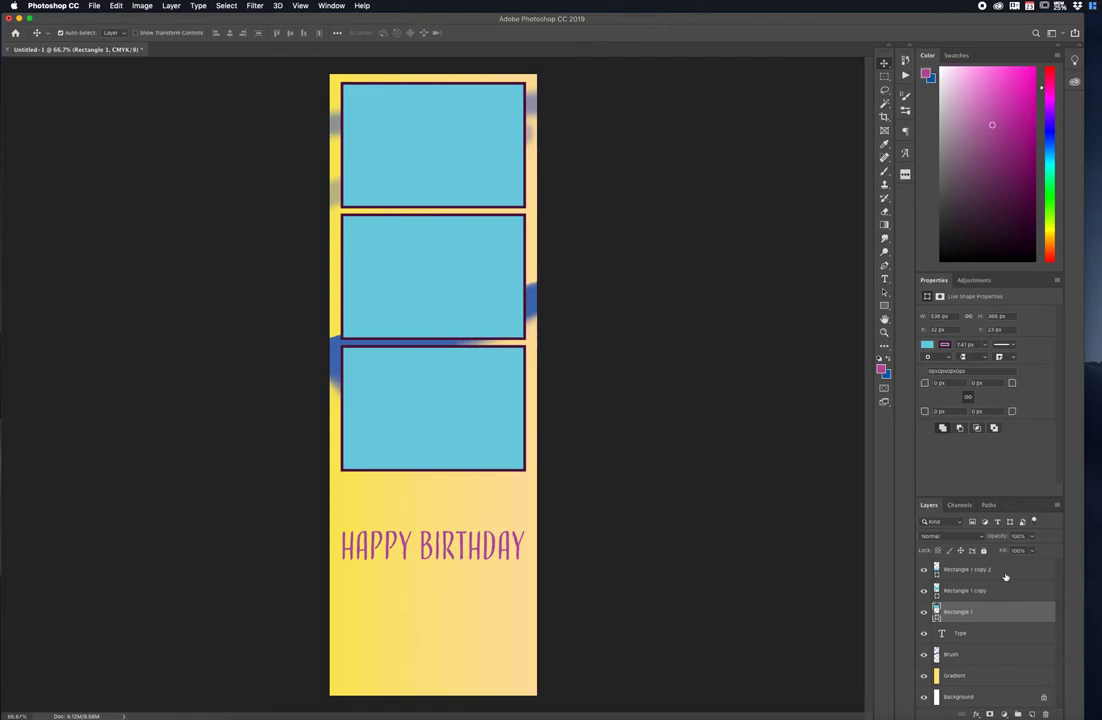
Step: Put all three rectangle layers into a new layer group and check its contents
shift+click(1001, 572)
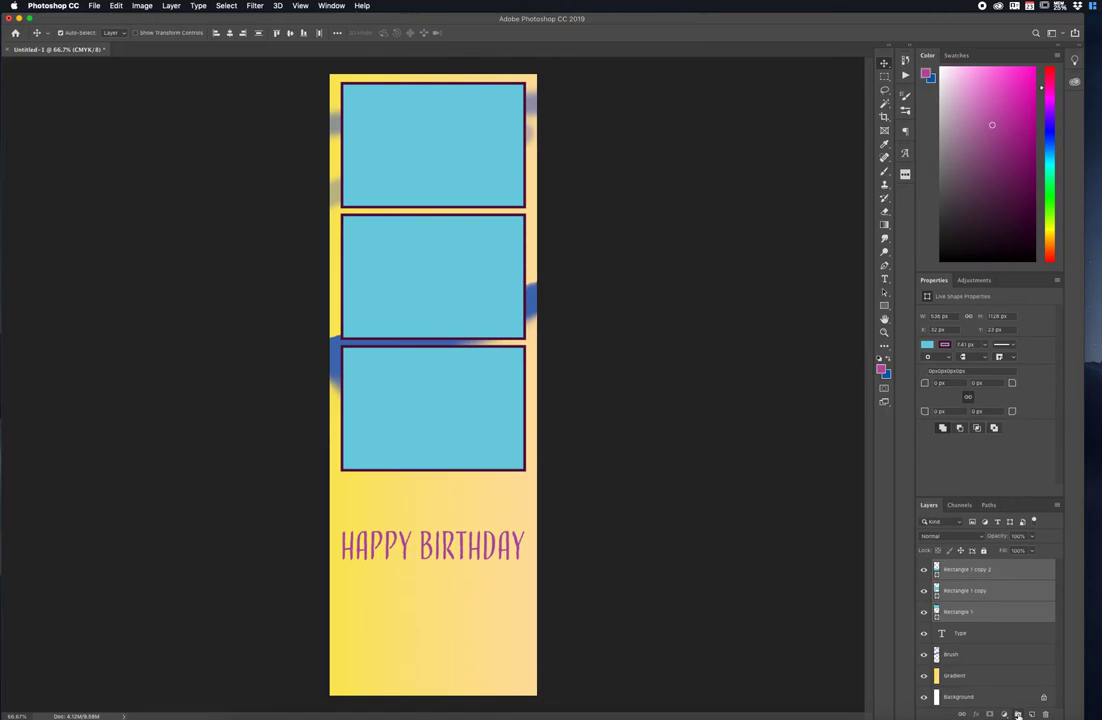
click(1017, 714)
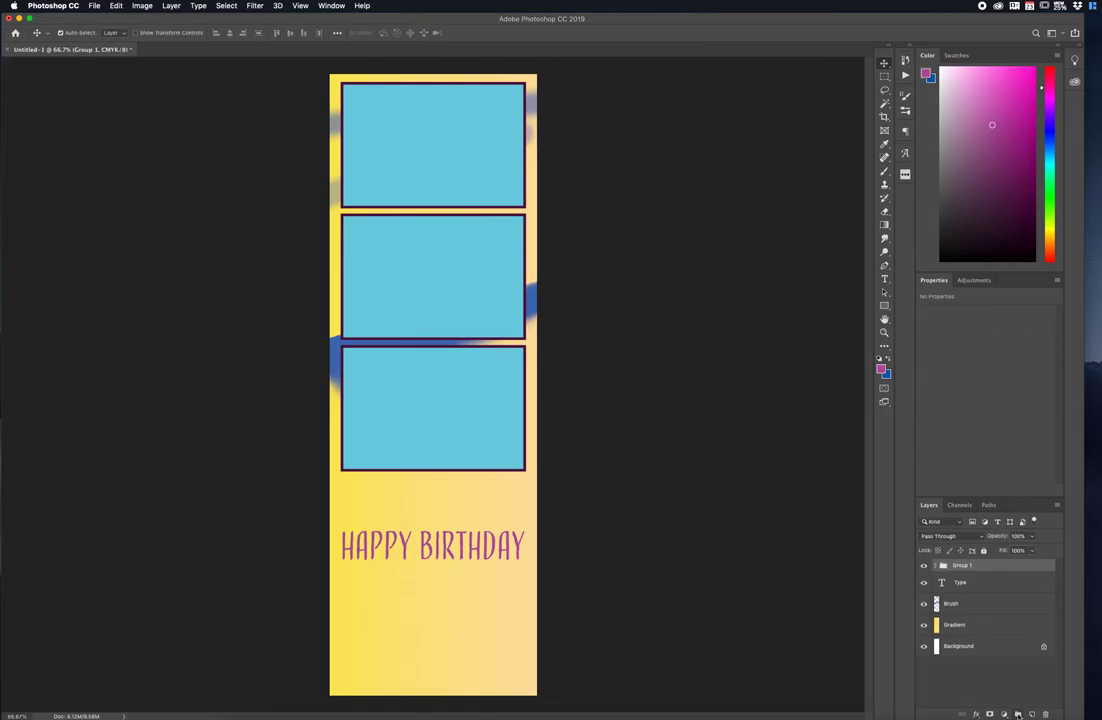
click(936, 567)
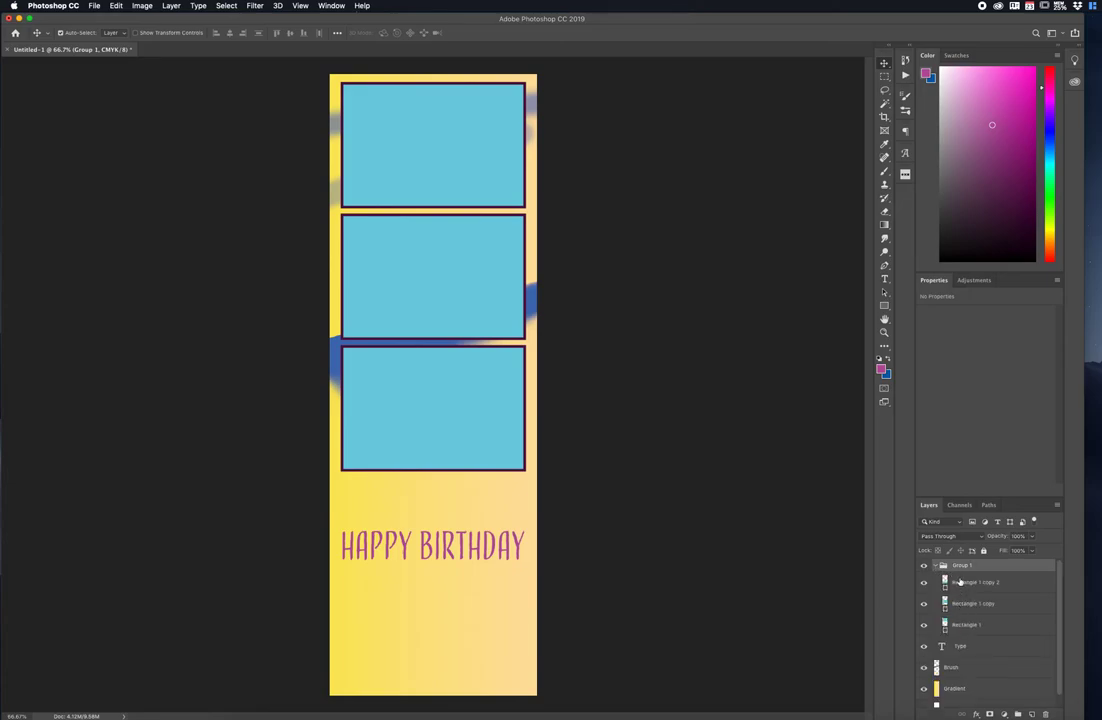
click(936, 567)
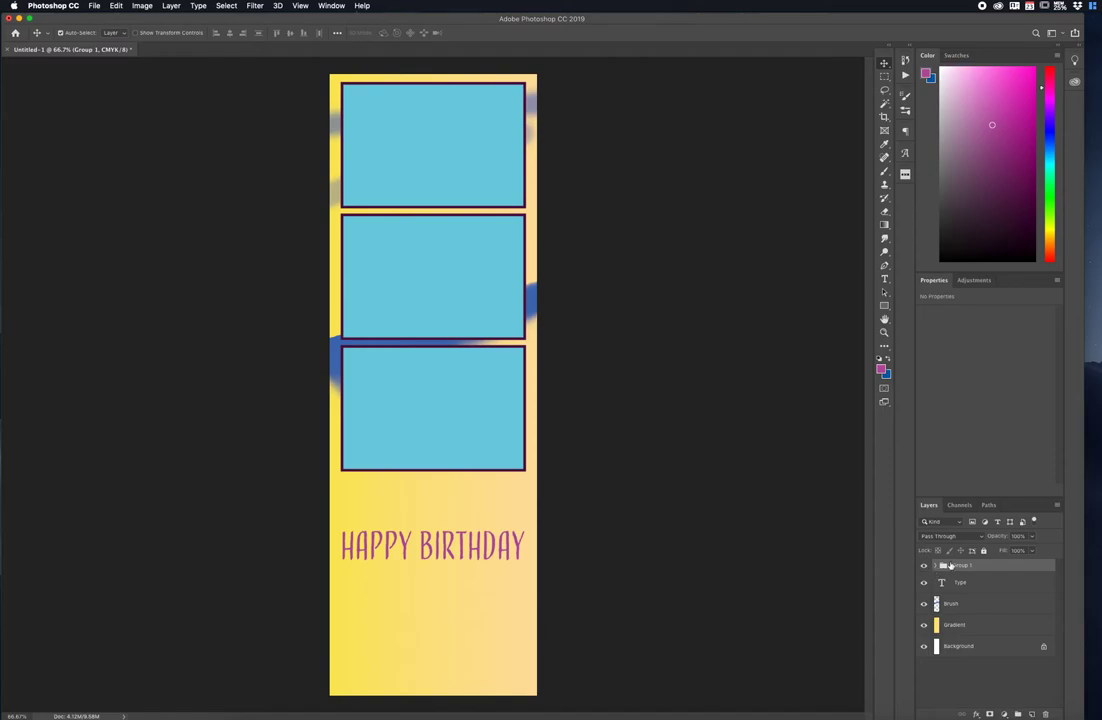
Step: Rename the new group to 'Photo Boxes'
double_click(962, 566)
text(Photo Boxes)
key(Return)
Step: Toggle the Photo Boxes group's visibility, leave it shown, and begin transforming the boxes together
click(924, 566)
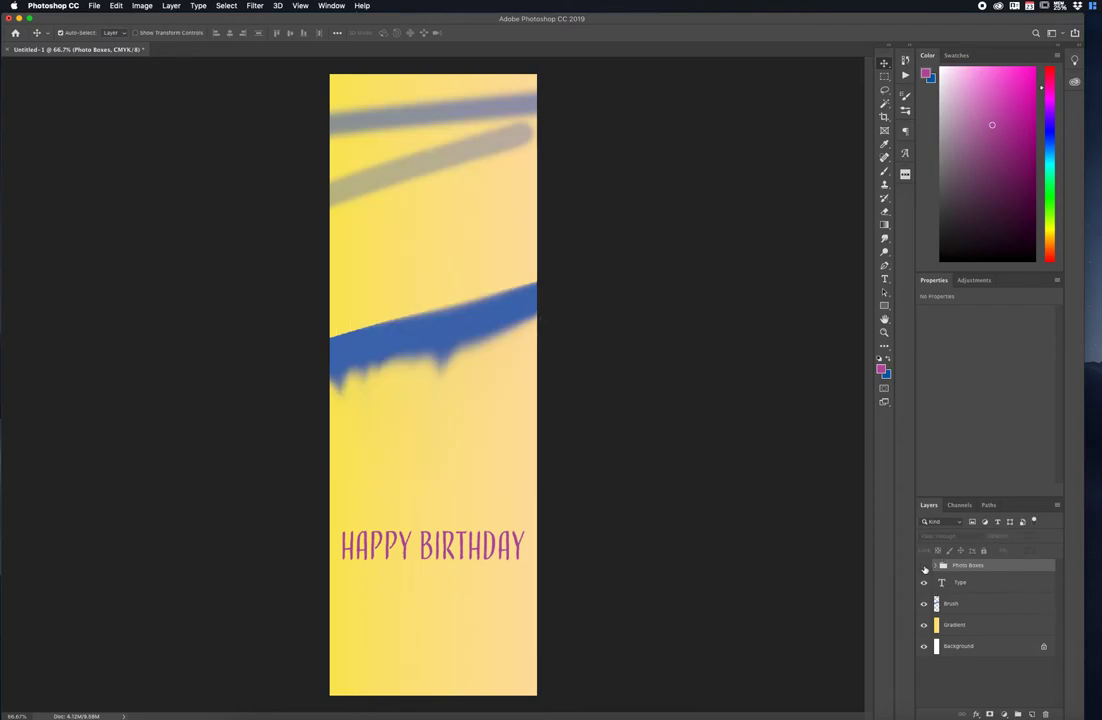
click(924, 566)
click(924, 566)
click(924, 566)
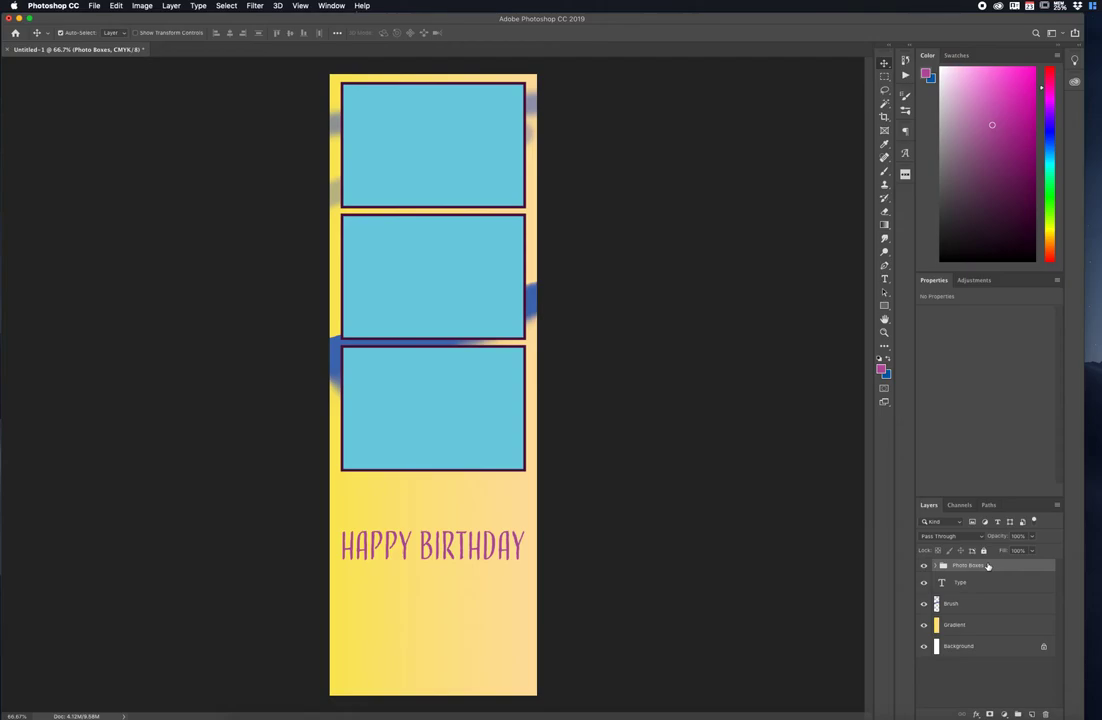
key(ctrl+t)
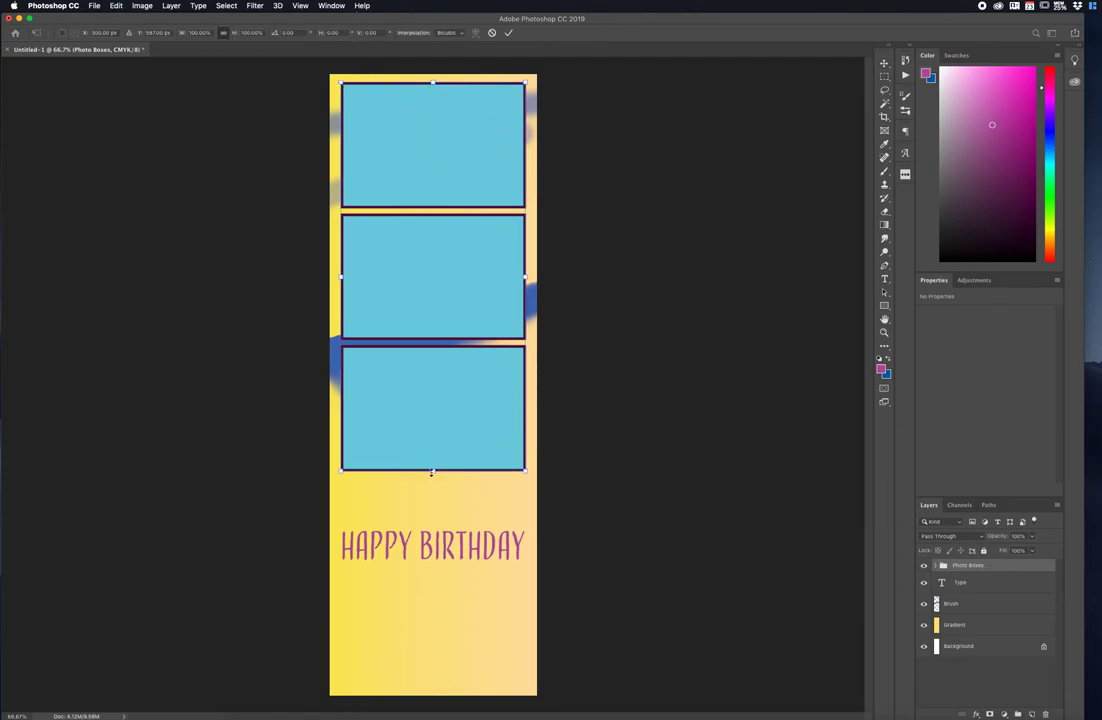
mouse_move(433, 470)
mouse_down()
mouse_move(433, 510)
mouse_move(442, 369)
mouse_move(443, 516)
mouse_move(447, 399)
mouse_move(449, 512)
mouse_move(433, 364)
mouse_move(422, 472)
mouse_up()
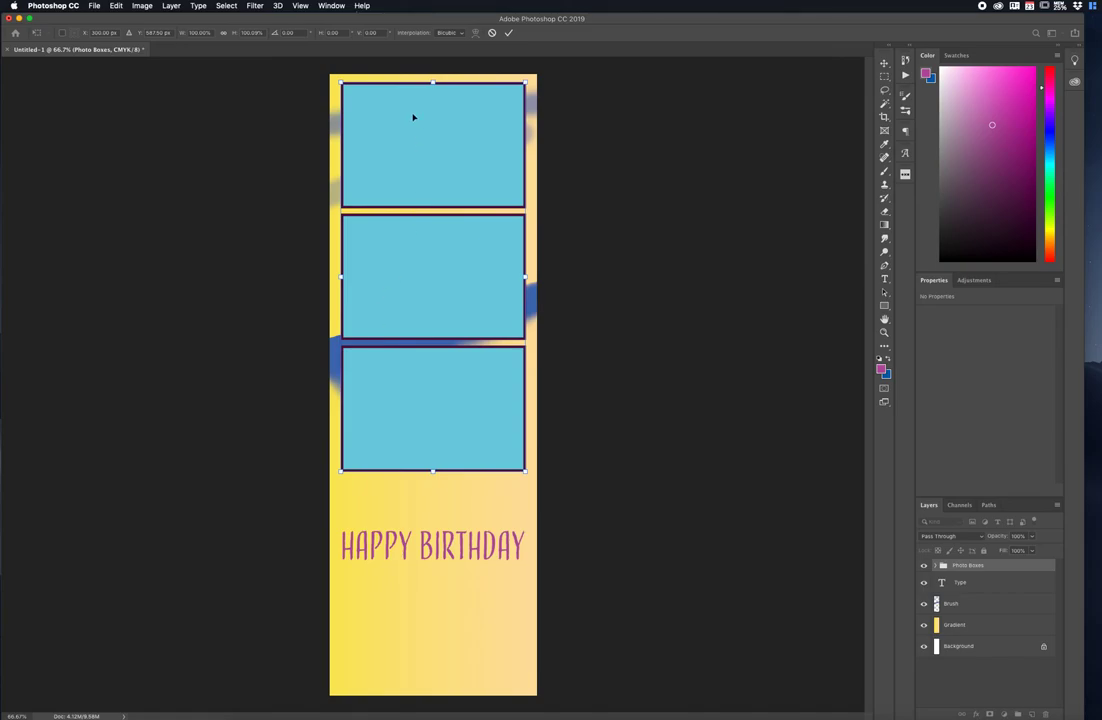
click(509, 34)
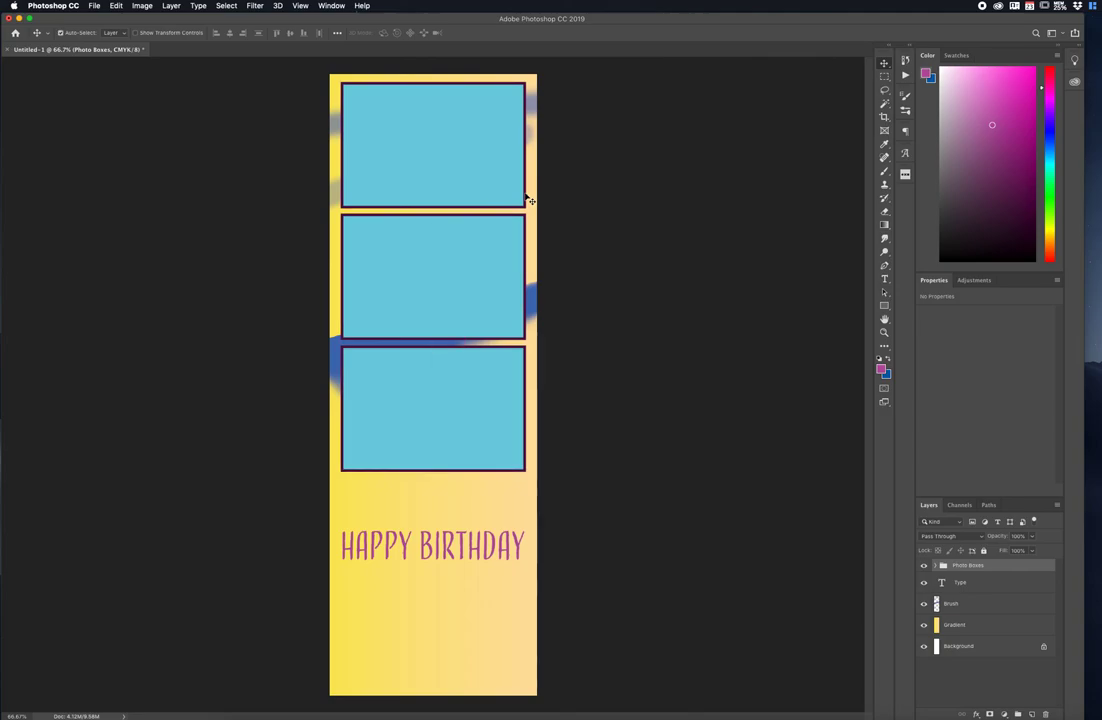
key(super+t)
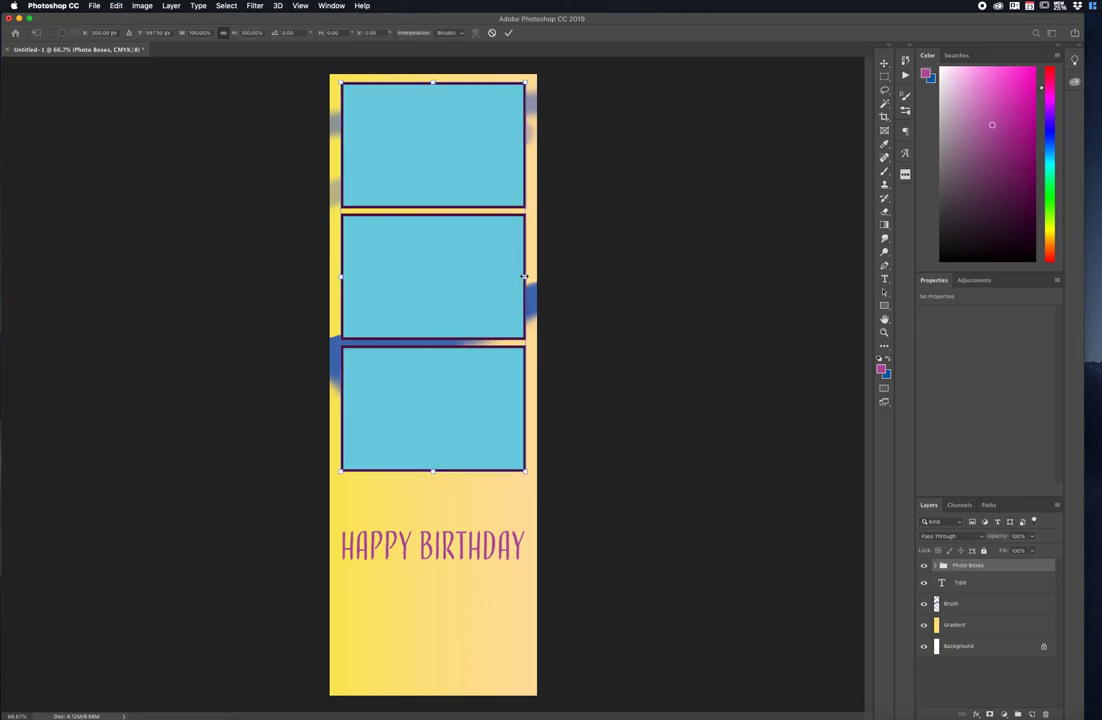
drag(526, 279, 490, 275)
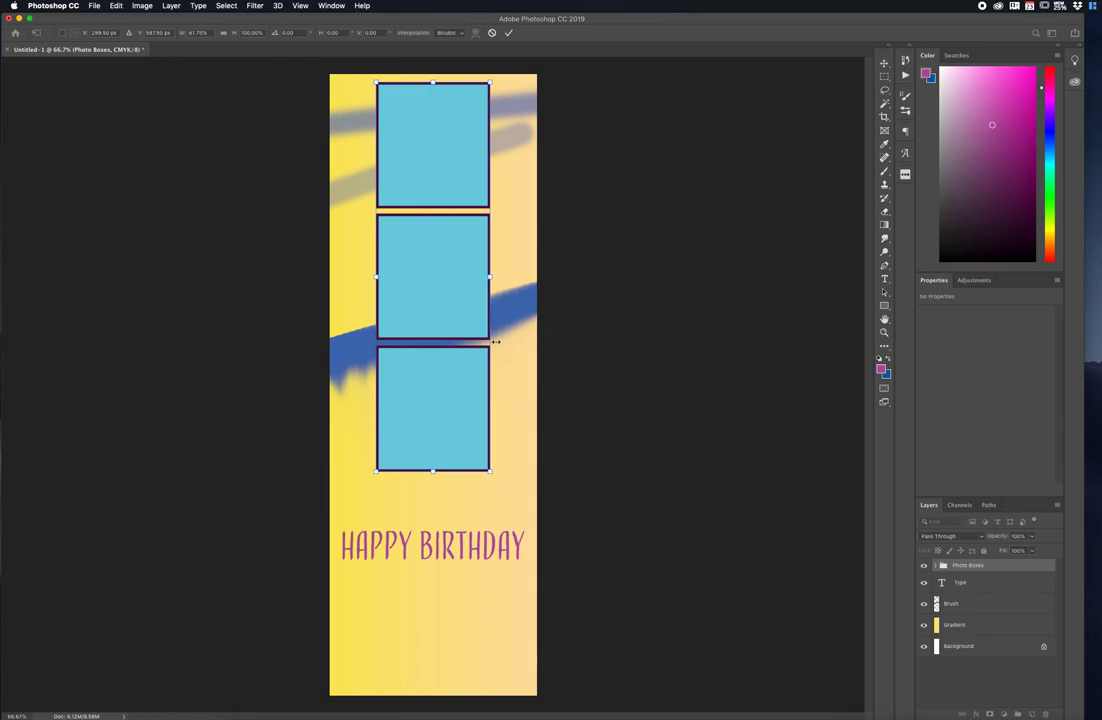
drag(422, 276, 428, 280)
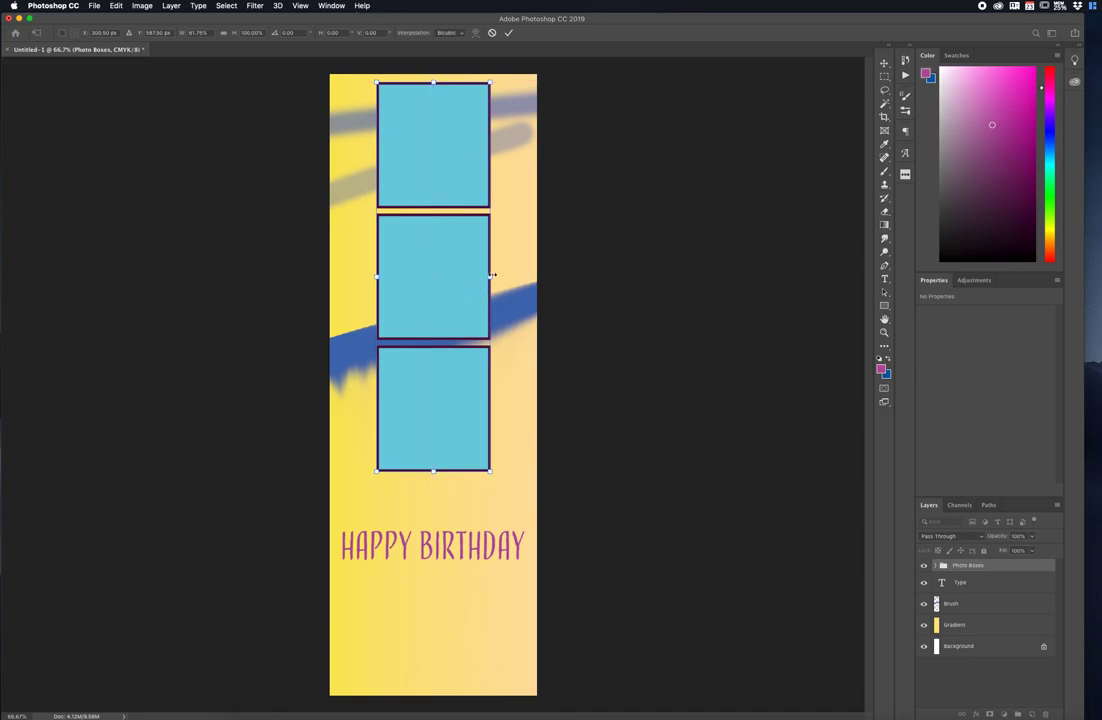
drag(490, 277, 513, 277)
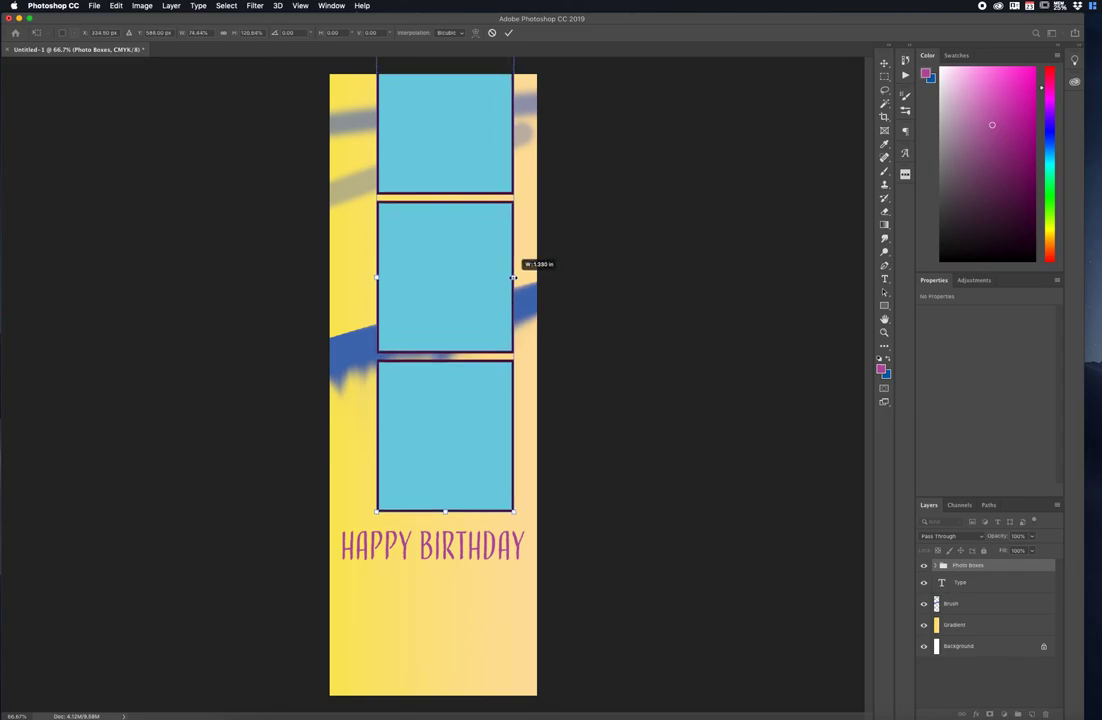
drag(513, 277, 513, 277)
key(shift)
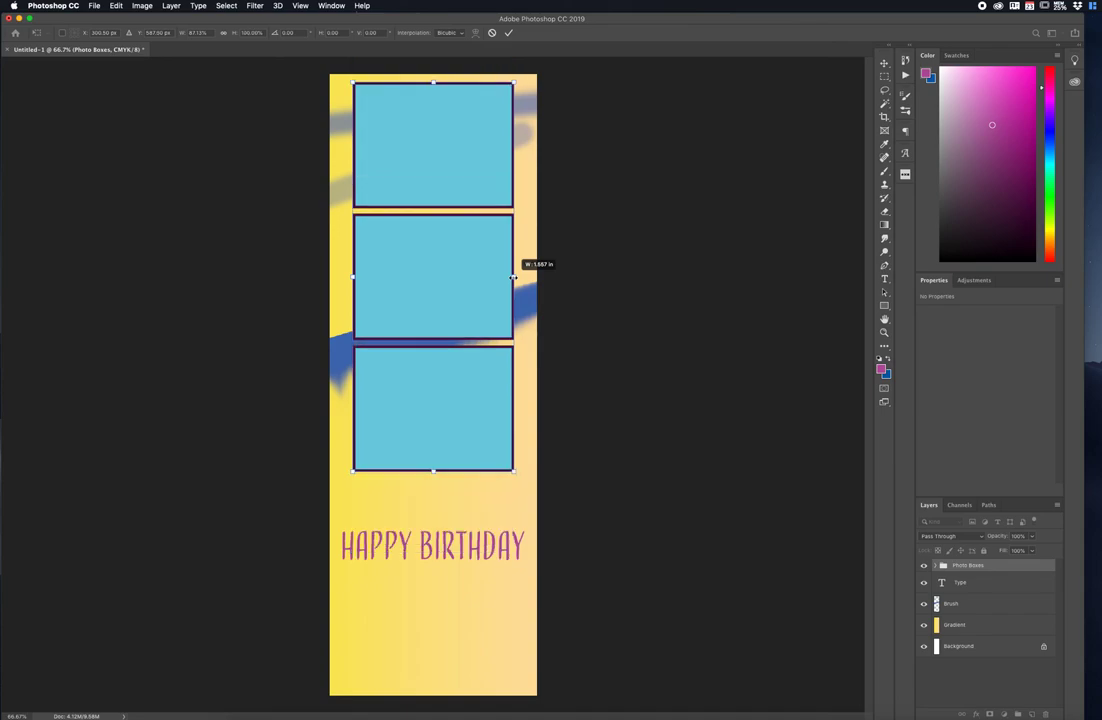
drag(513, 277, 525, 283)
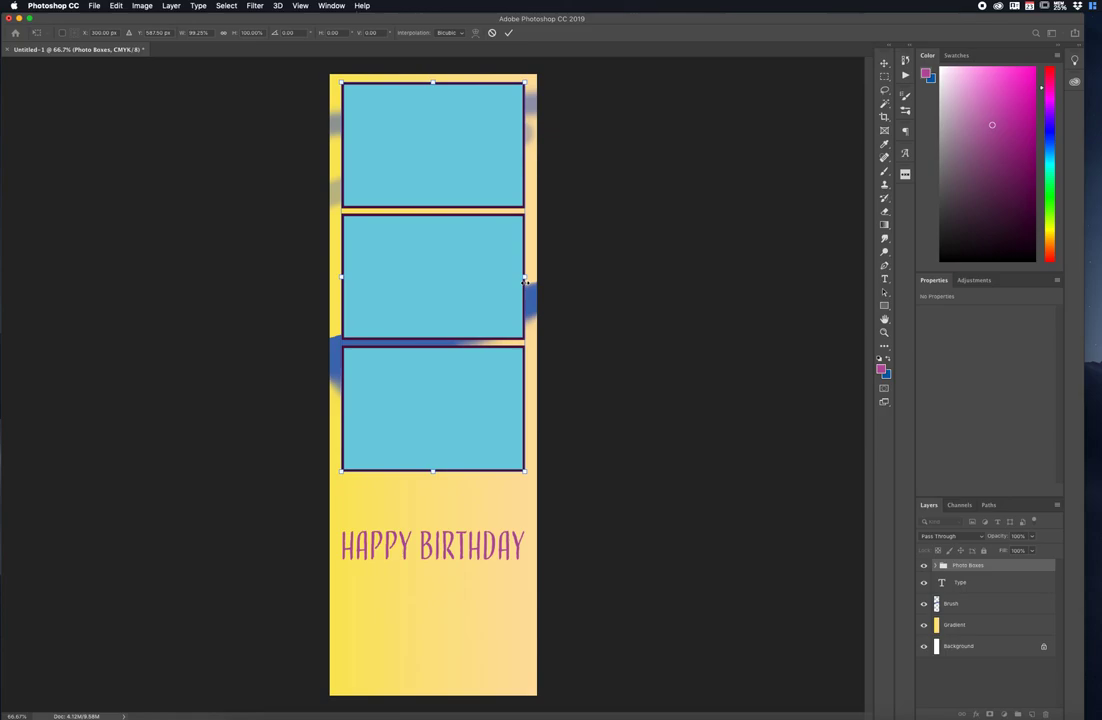
key(Return)
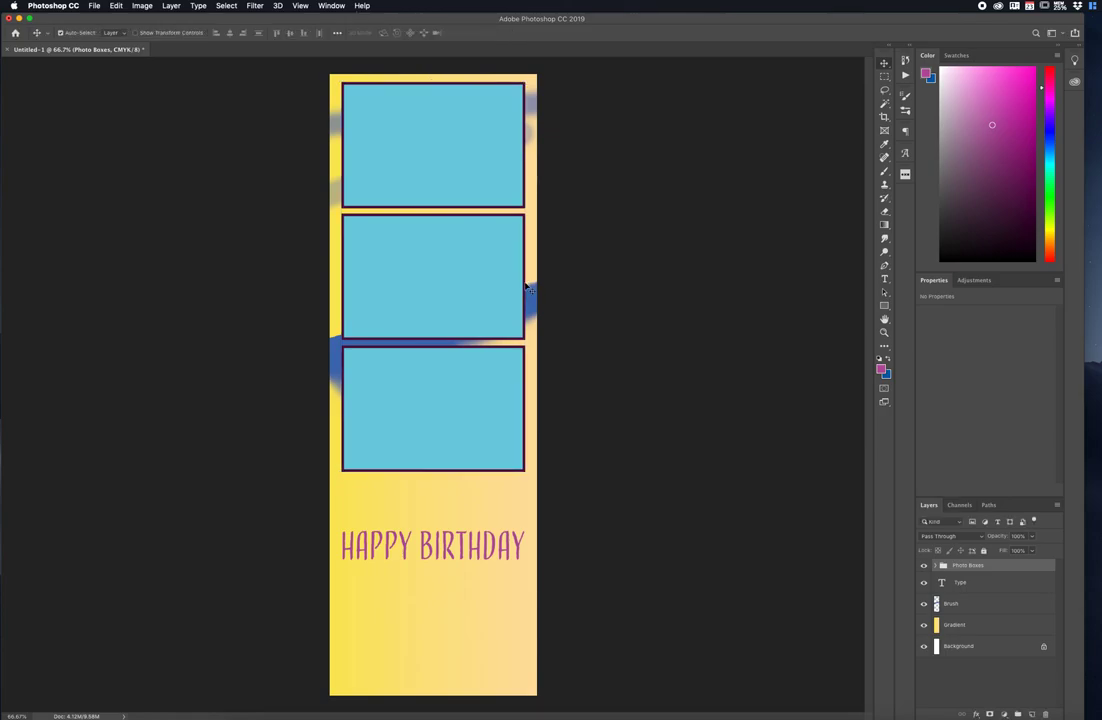